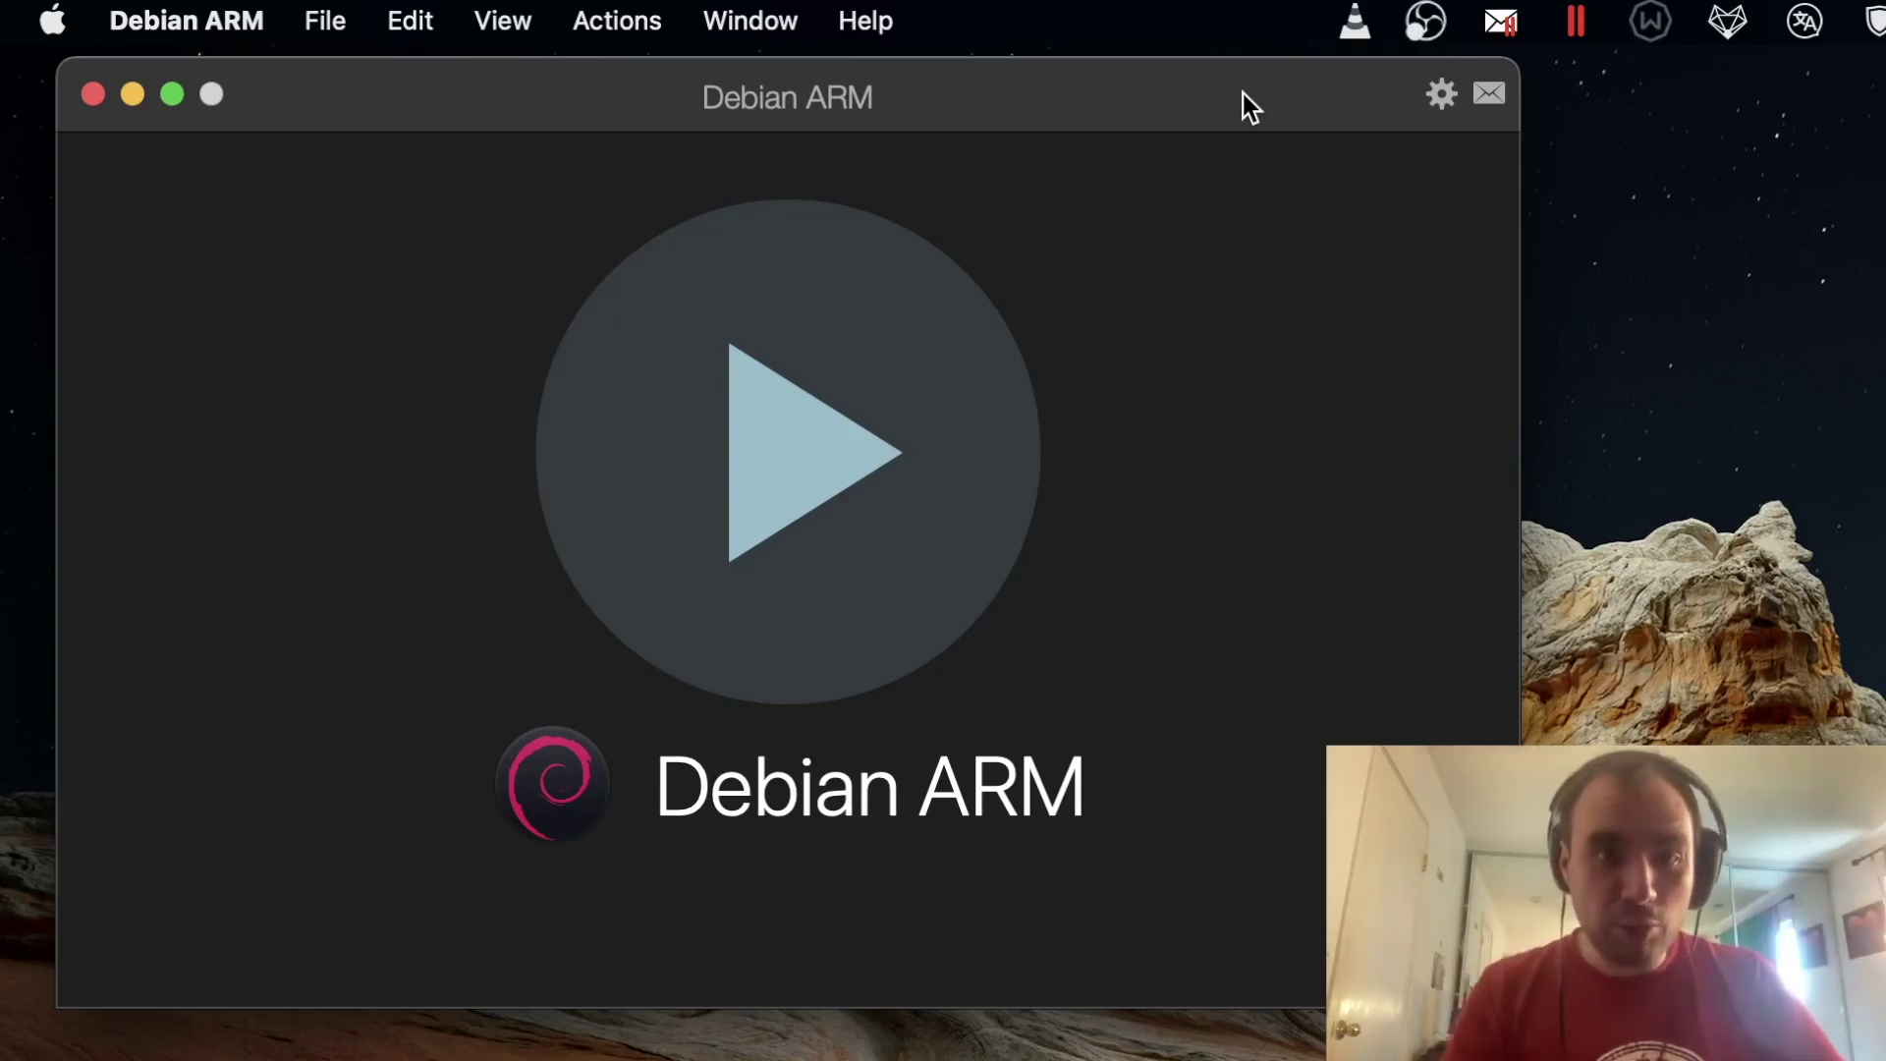
- Start the Debian ARM VM, dismiss the volume warning, and boot the Debian GNU/Linux GRUB entry
left_click(803, 488)
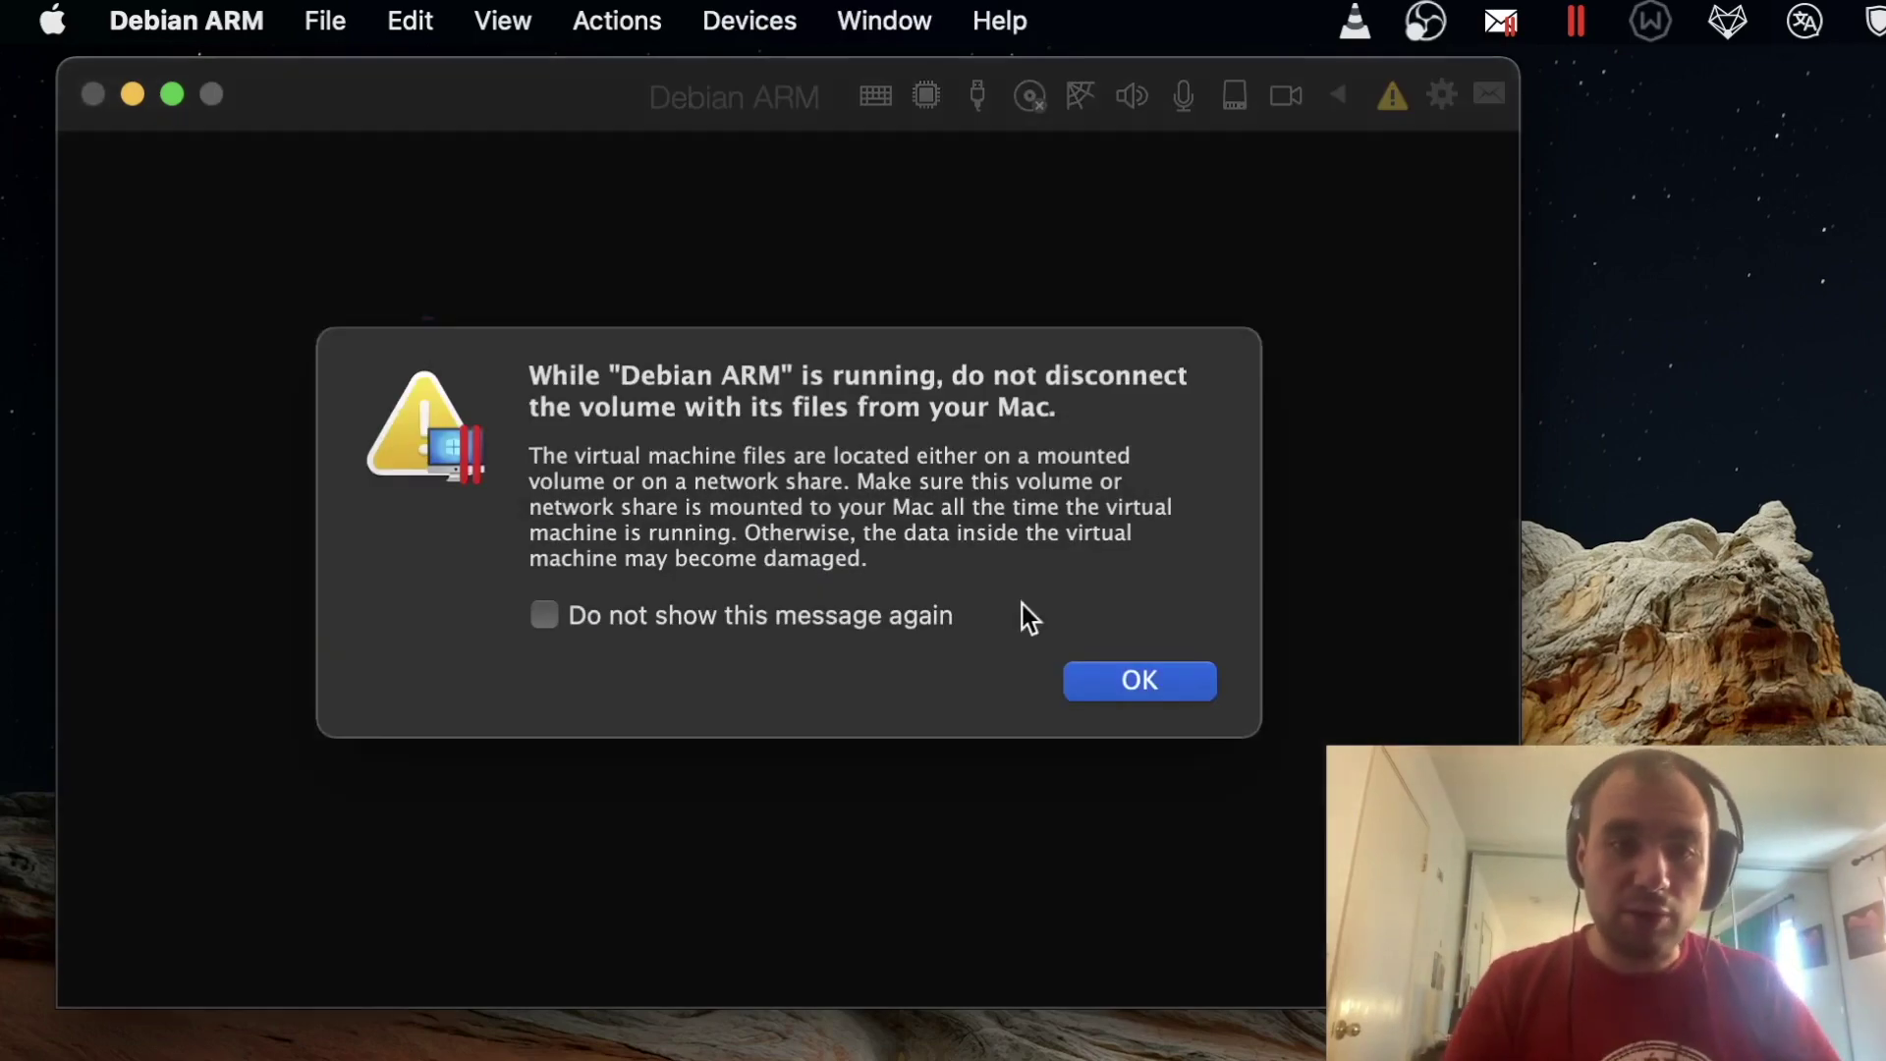
left_click(1127, 679)
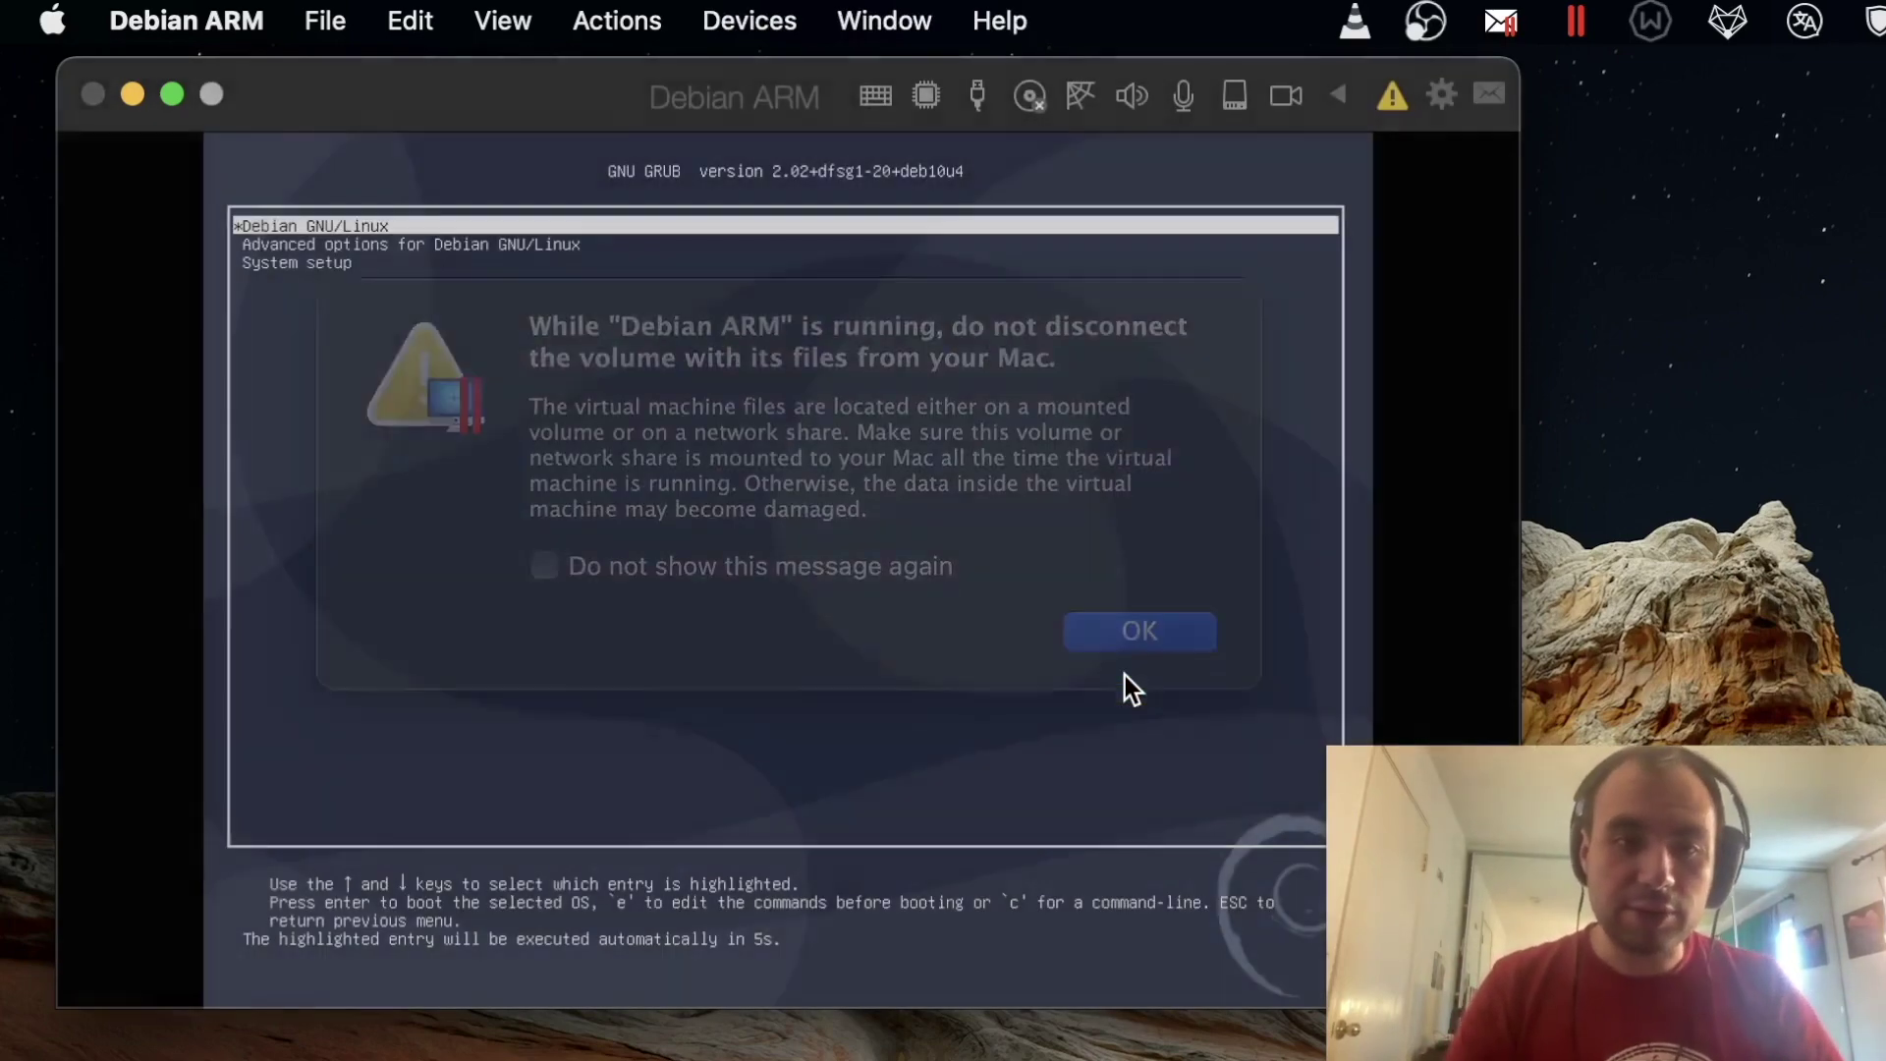
key("Down")
key("Up")
key("Return")
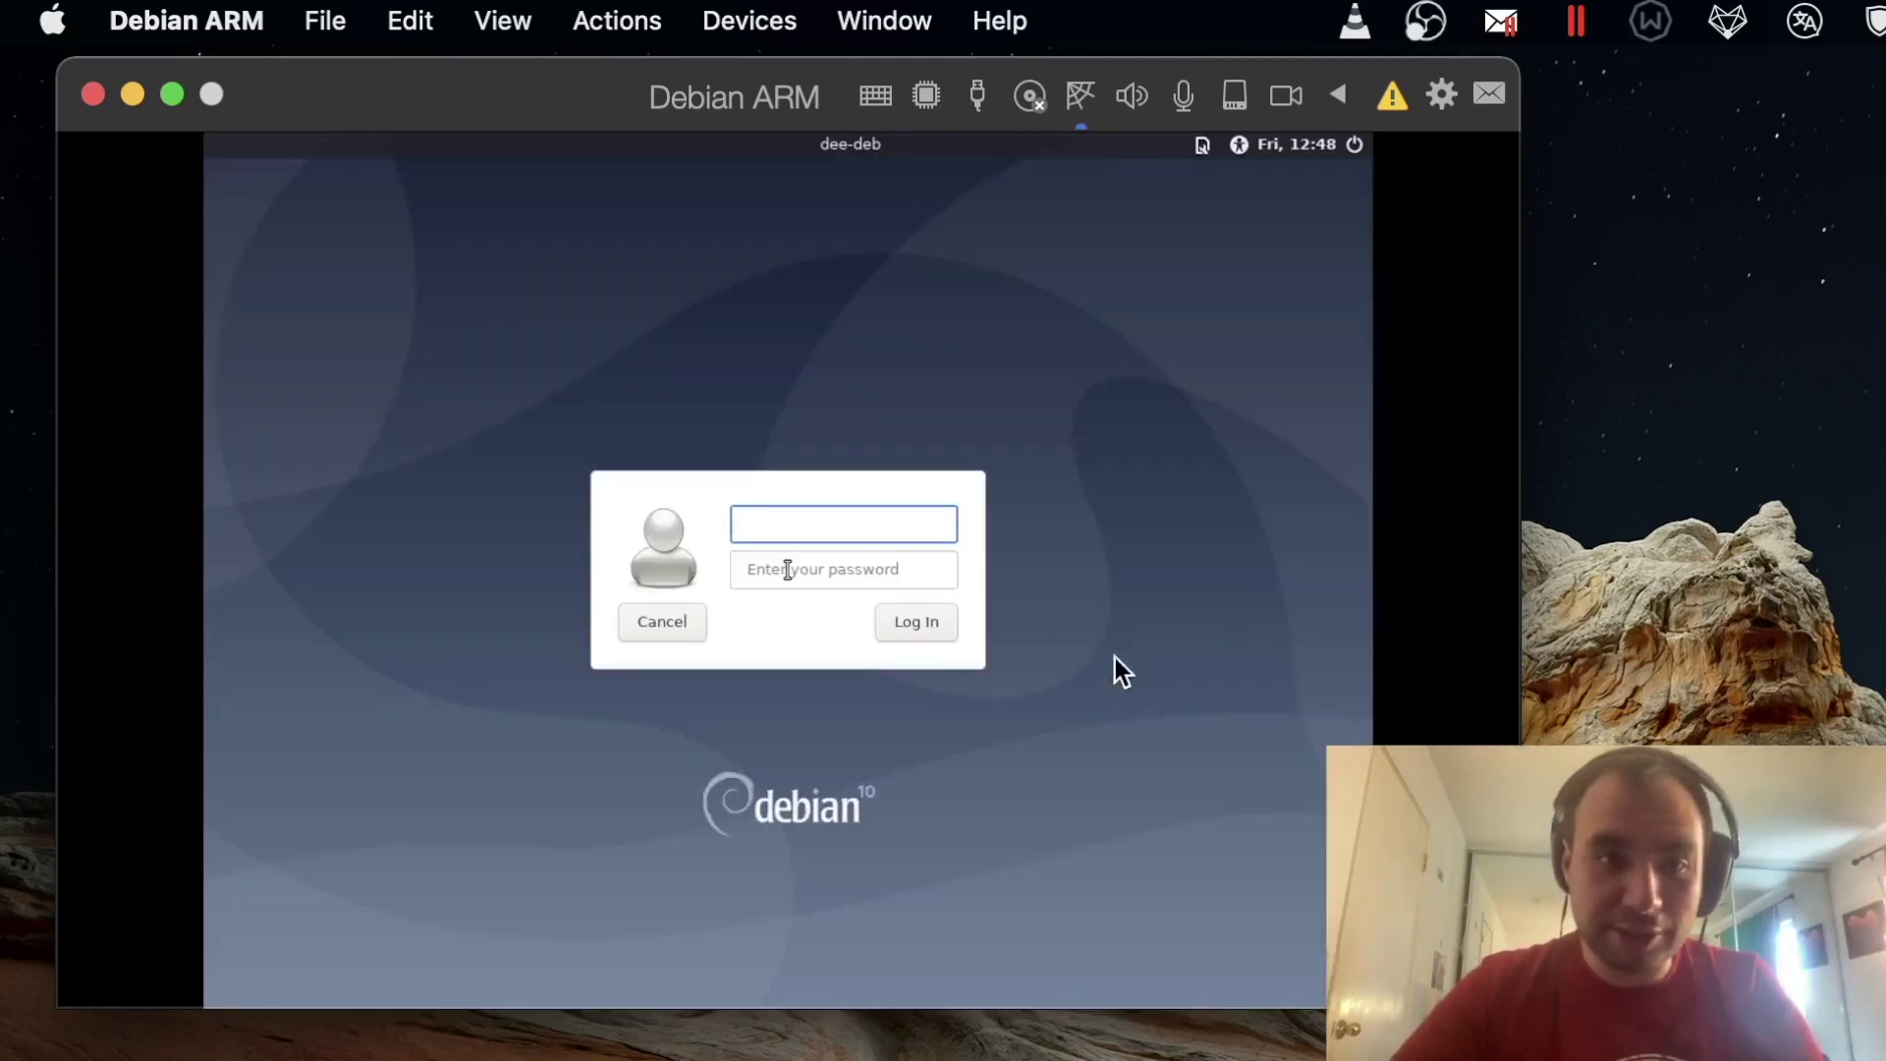
- Log in with the user's name and password, then dismiss the software rendering notice
type("deemeunus")
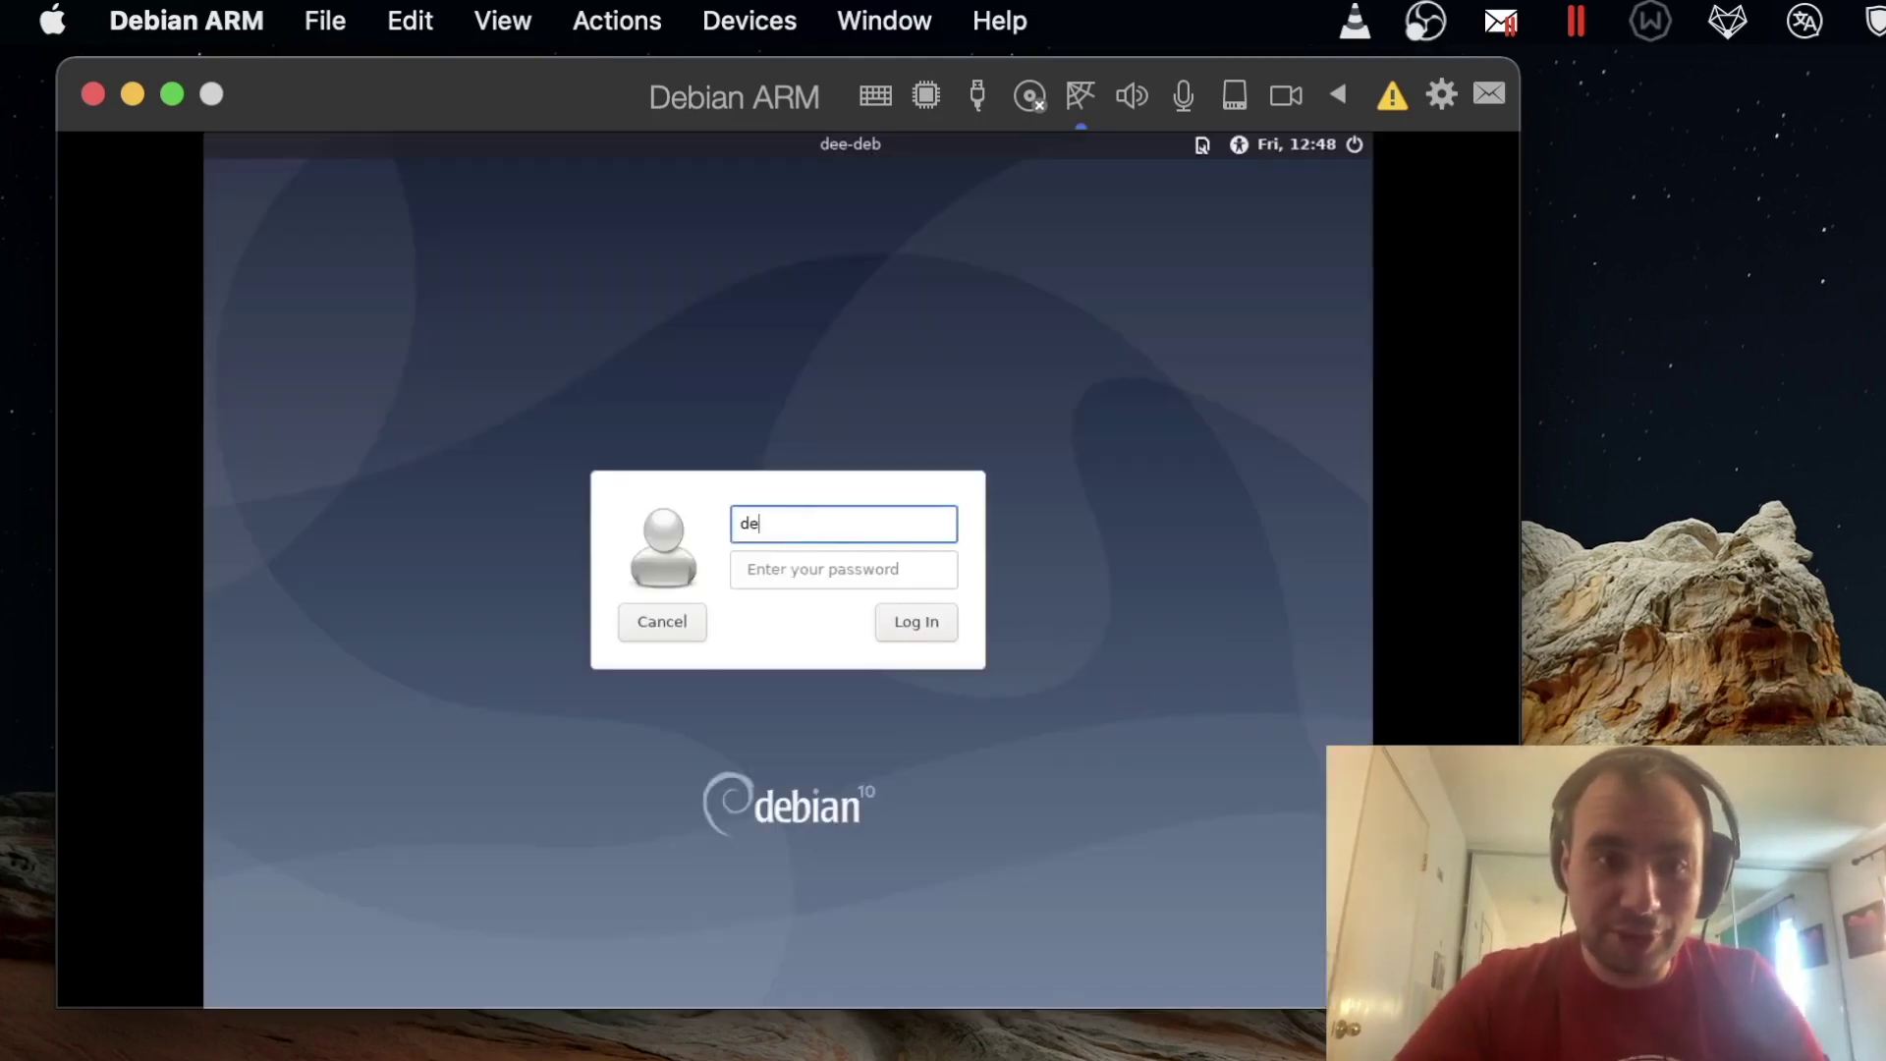
key("Return")
type("*********")
key("Return")
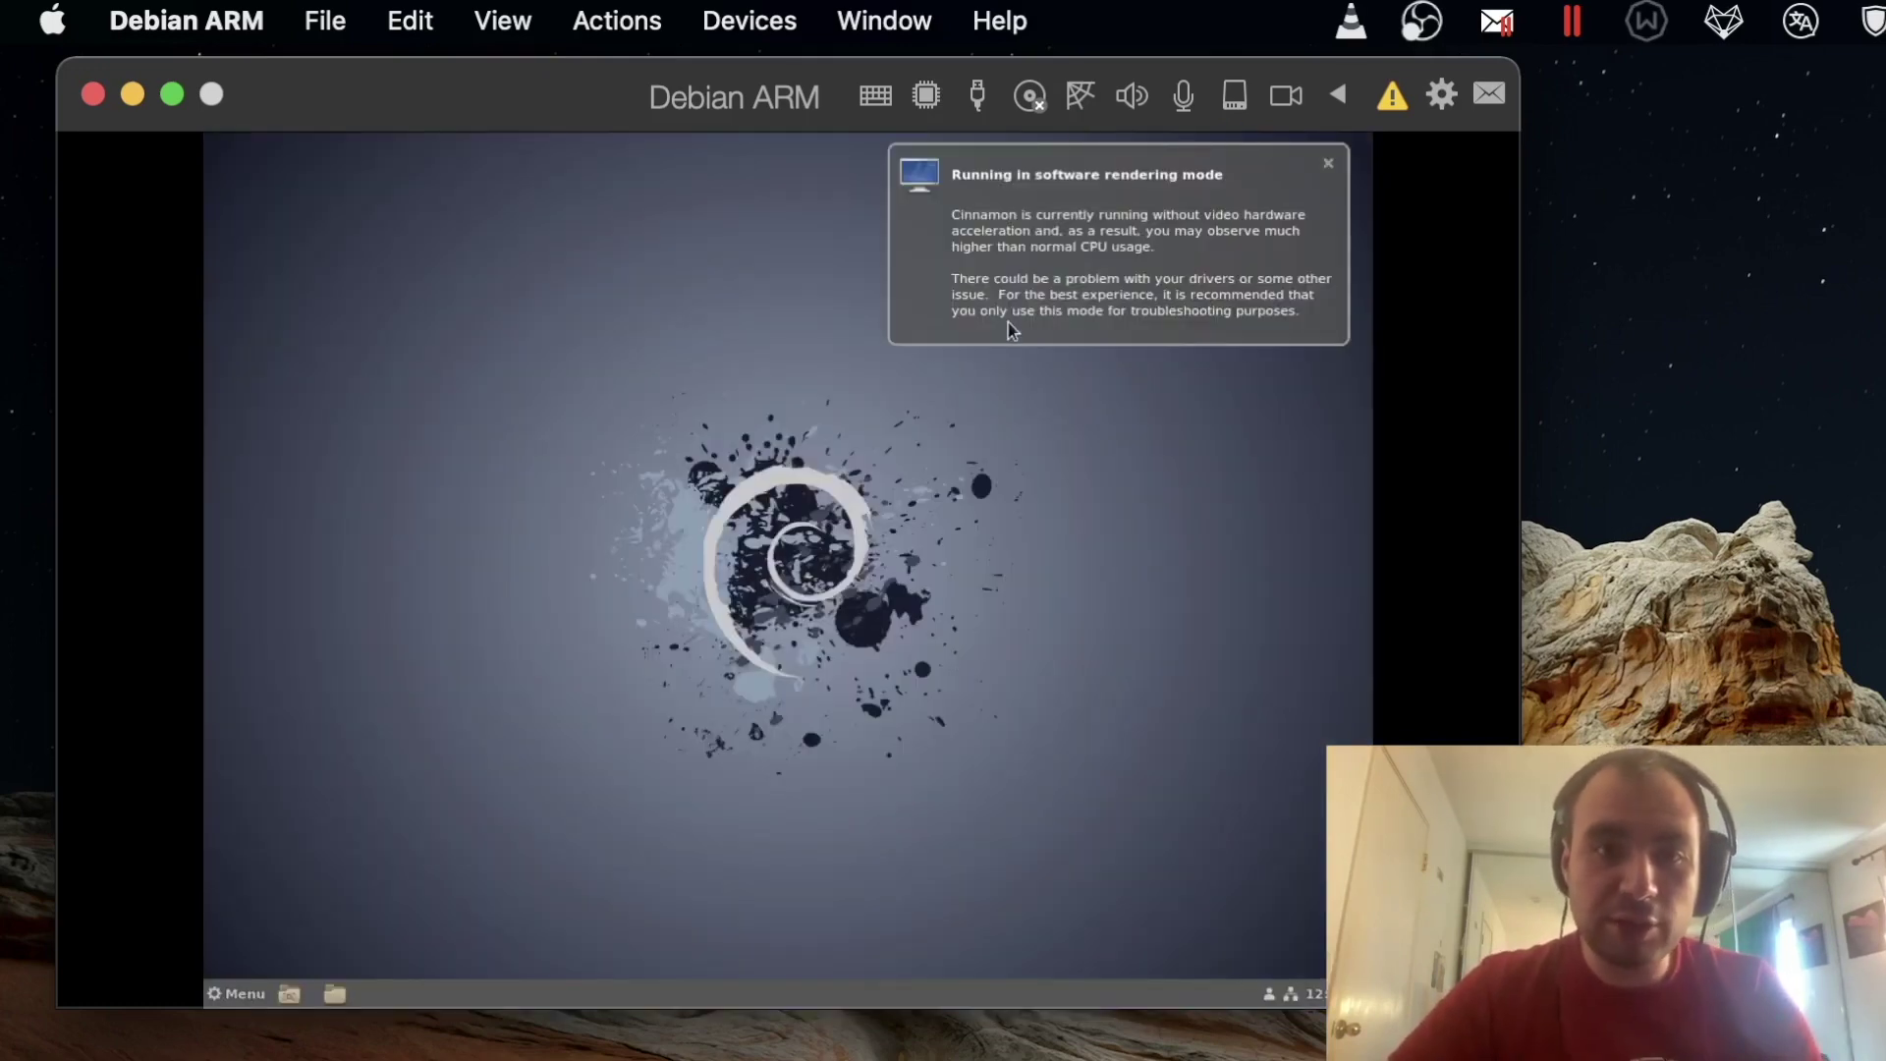
left_click(1328, 165)
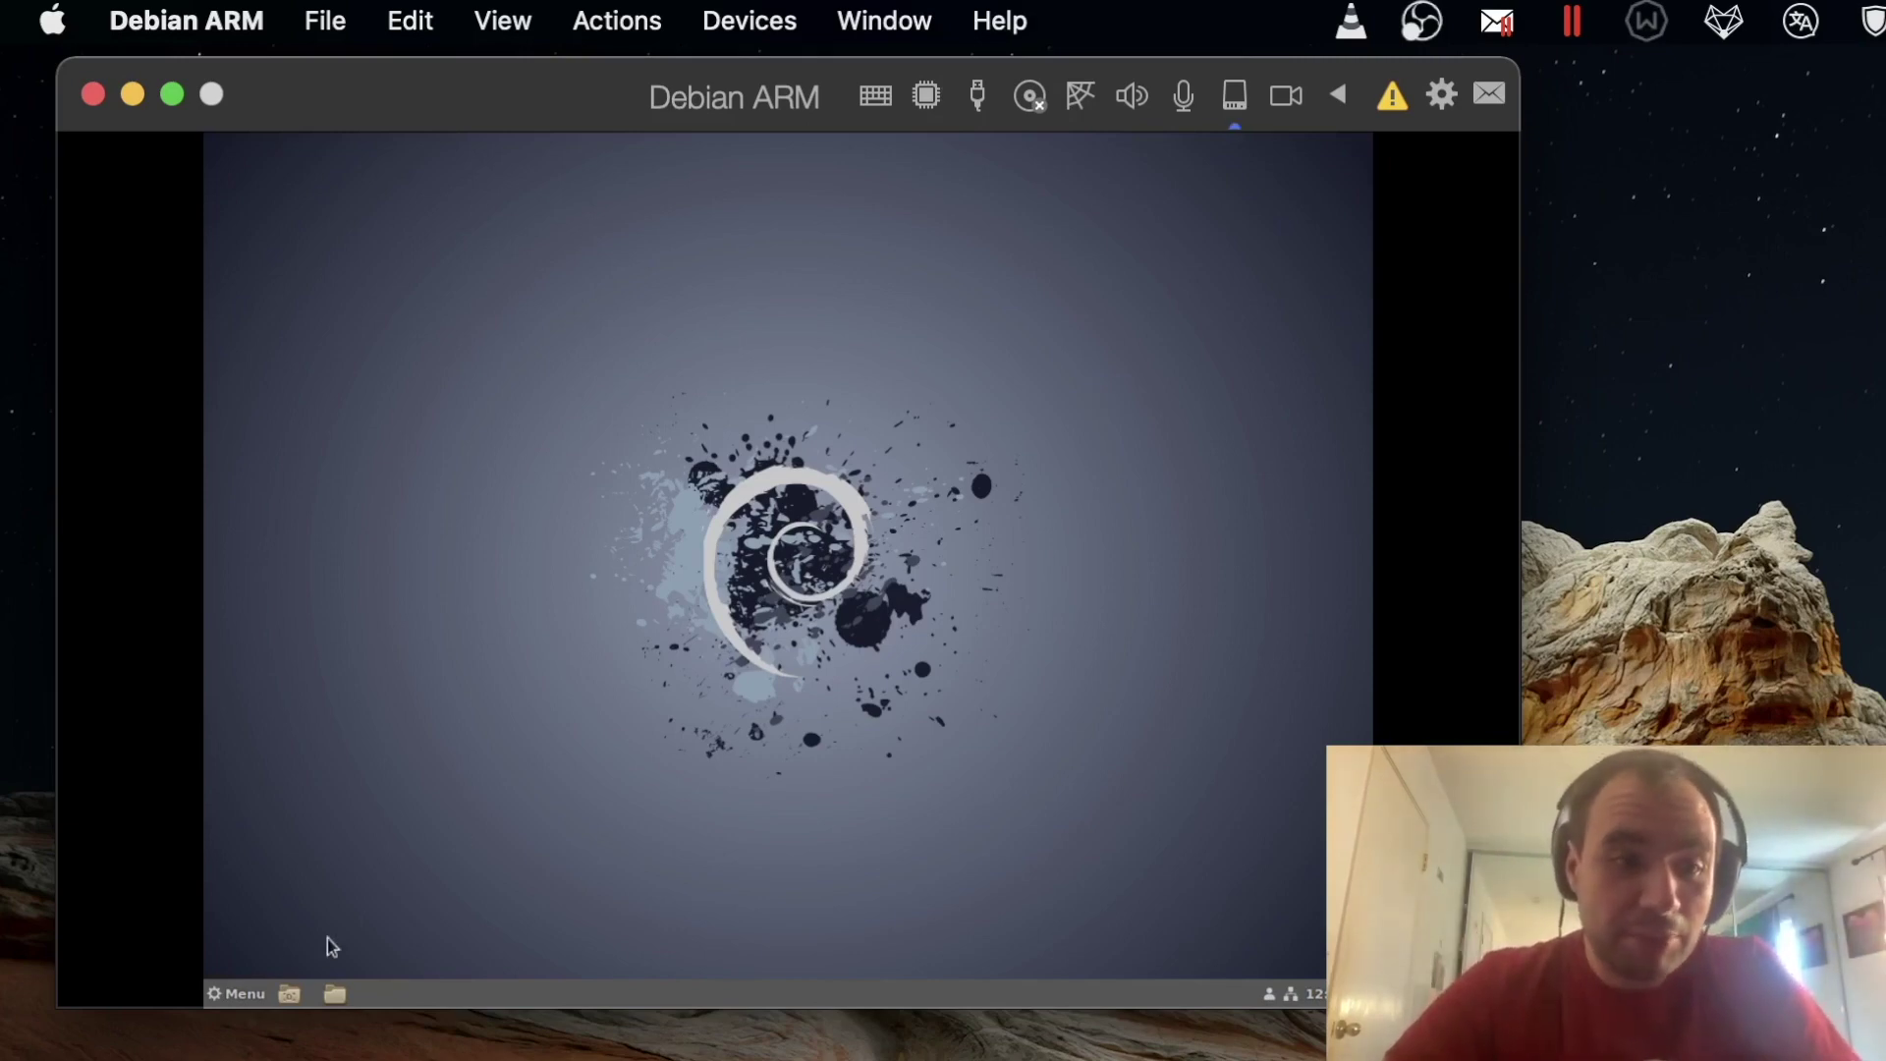
left_click(237, 994)
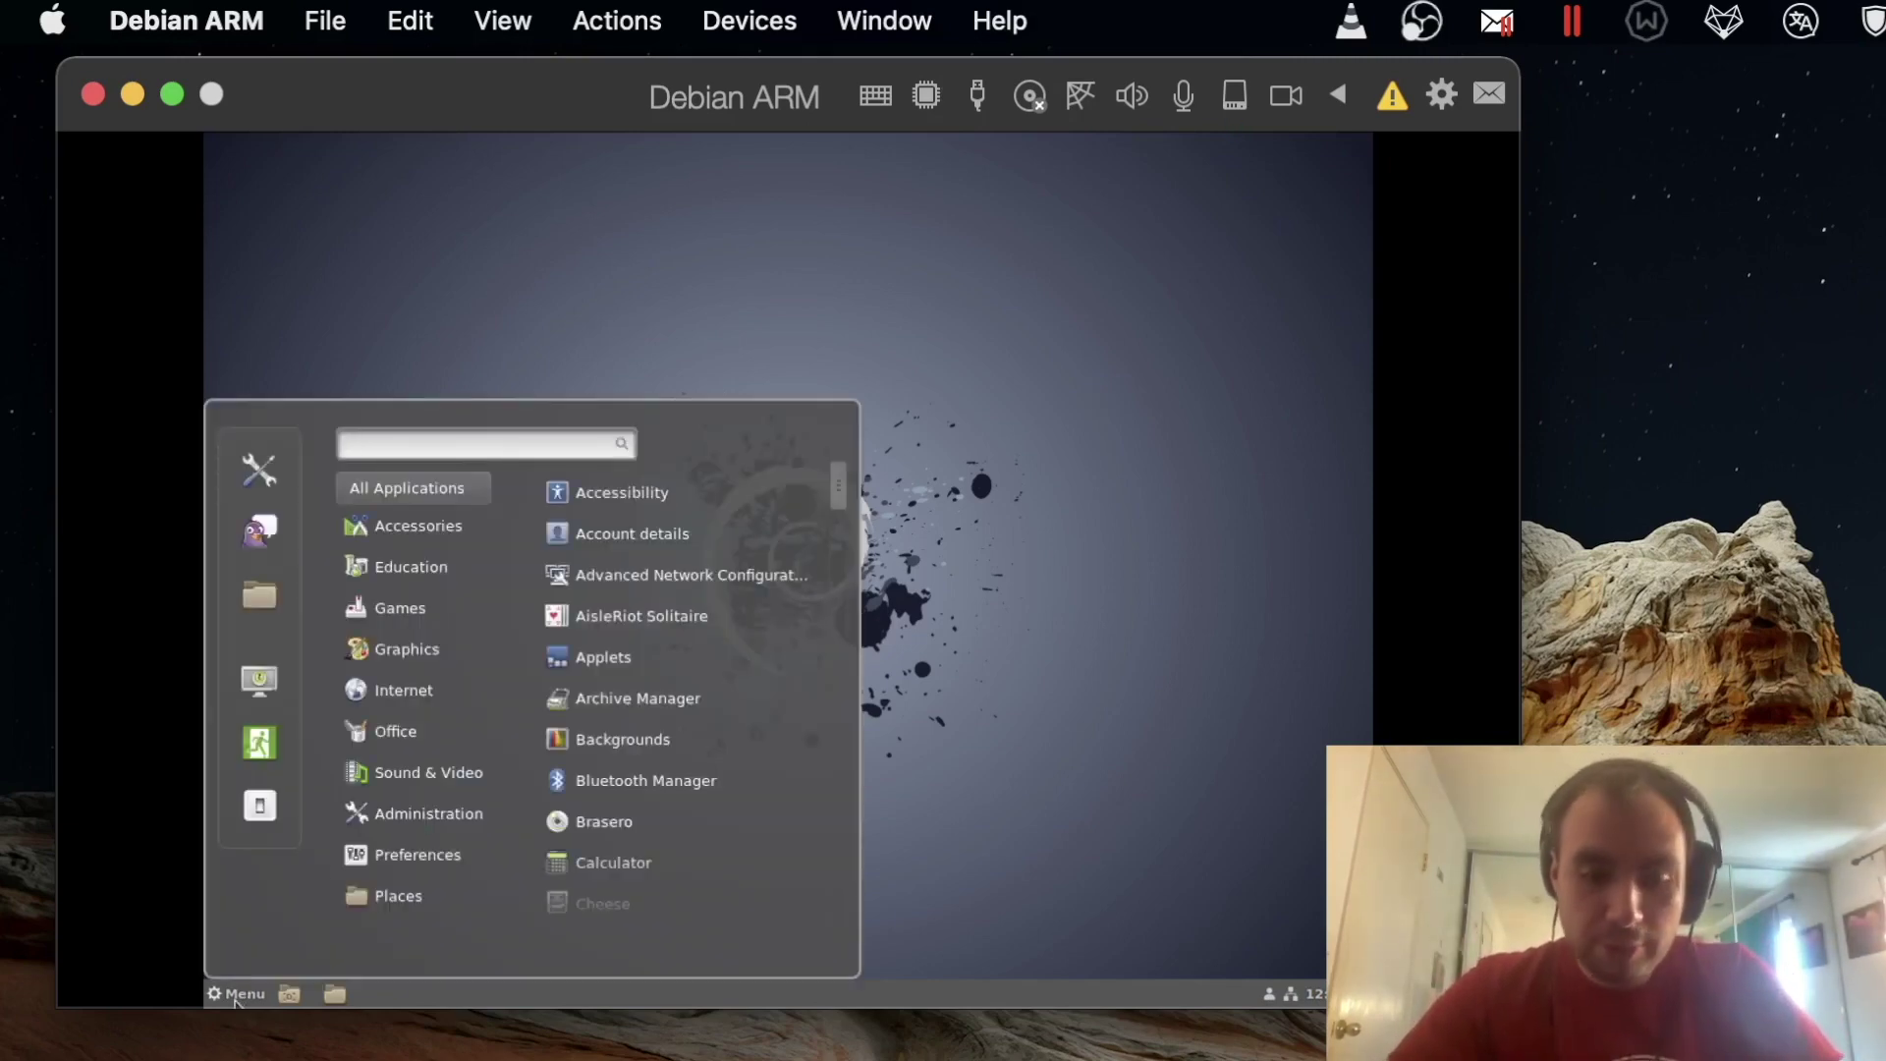
type("chromium")
left_click(651, 488)
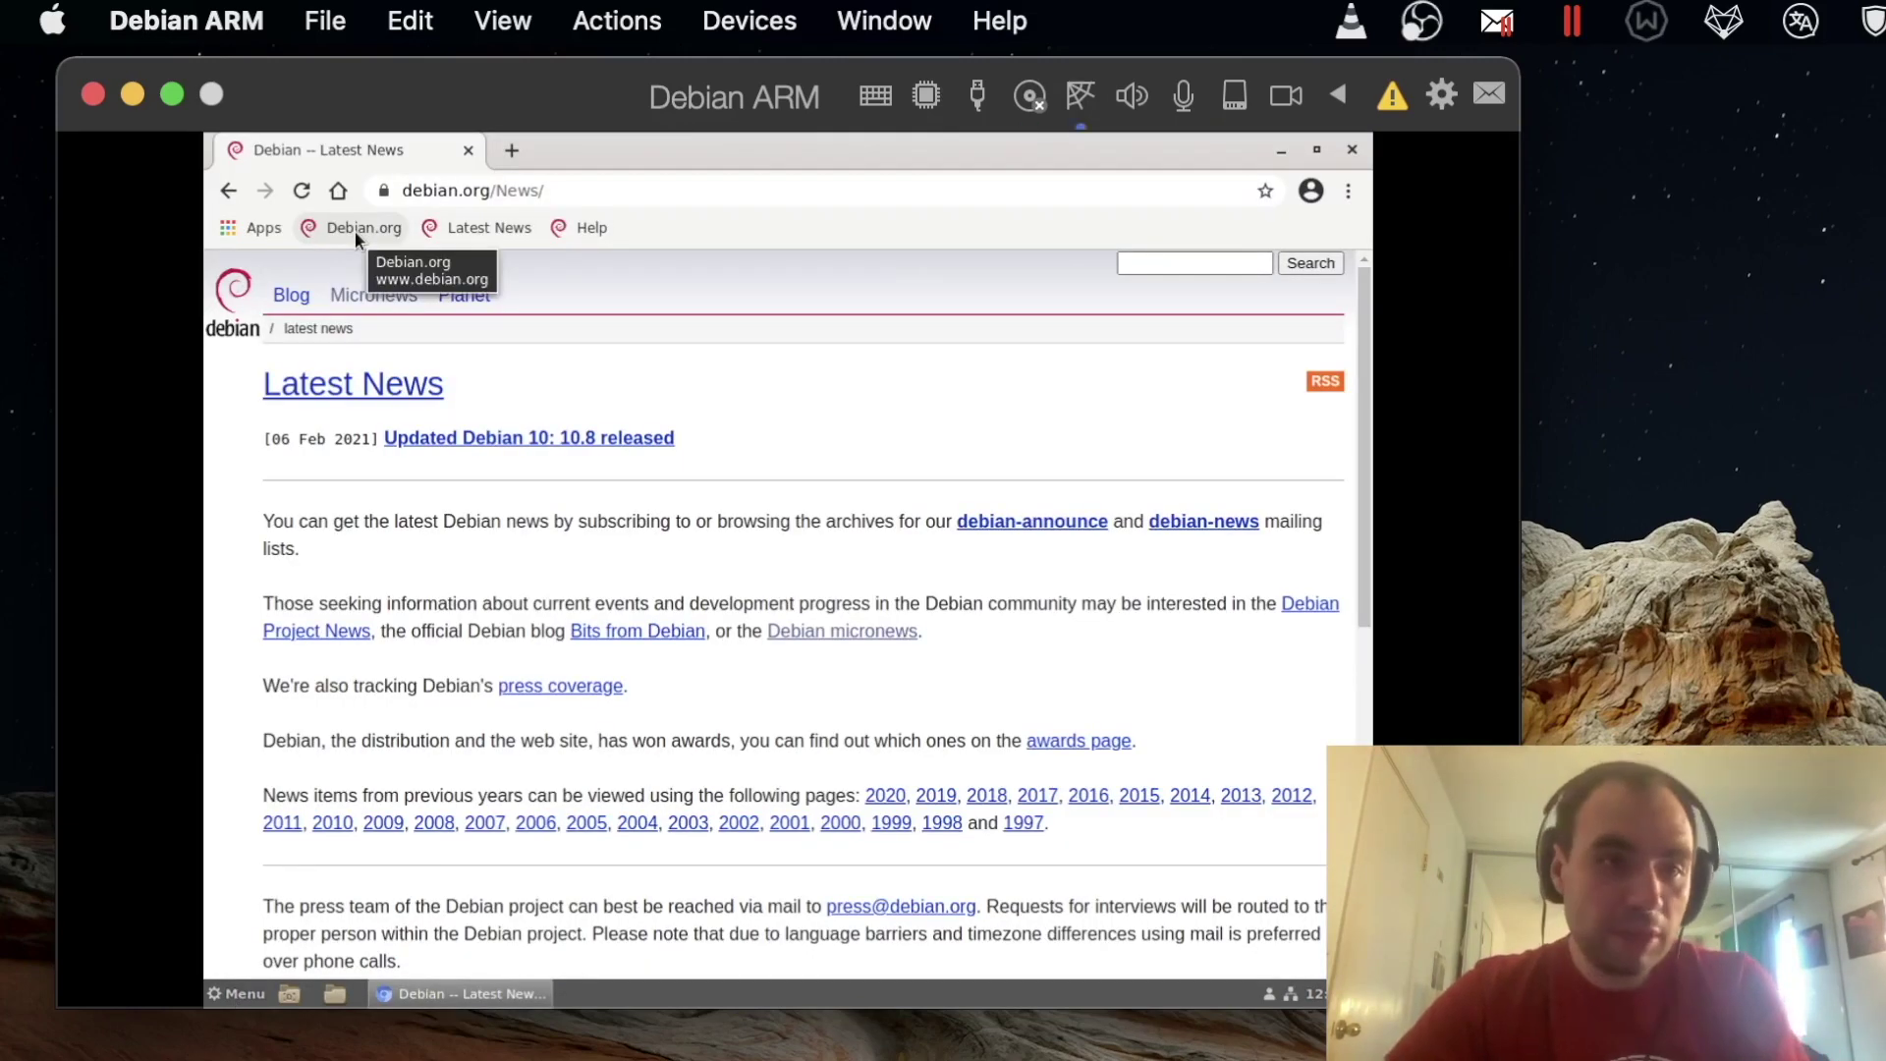
left_click(355, 232)
left_click(582, 234)
left_click(491, 233)
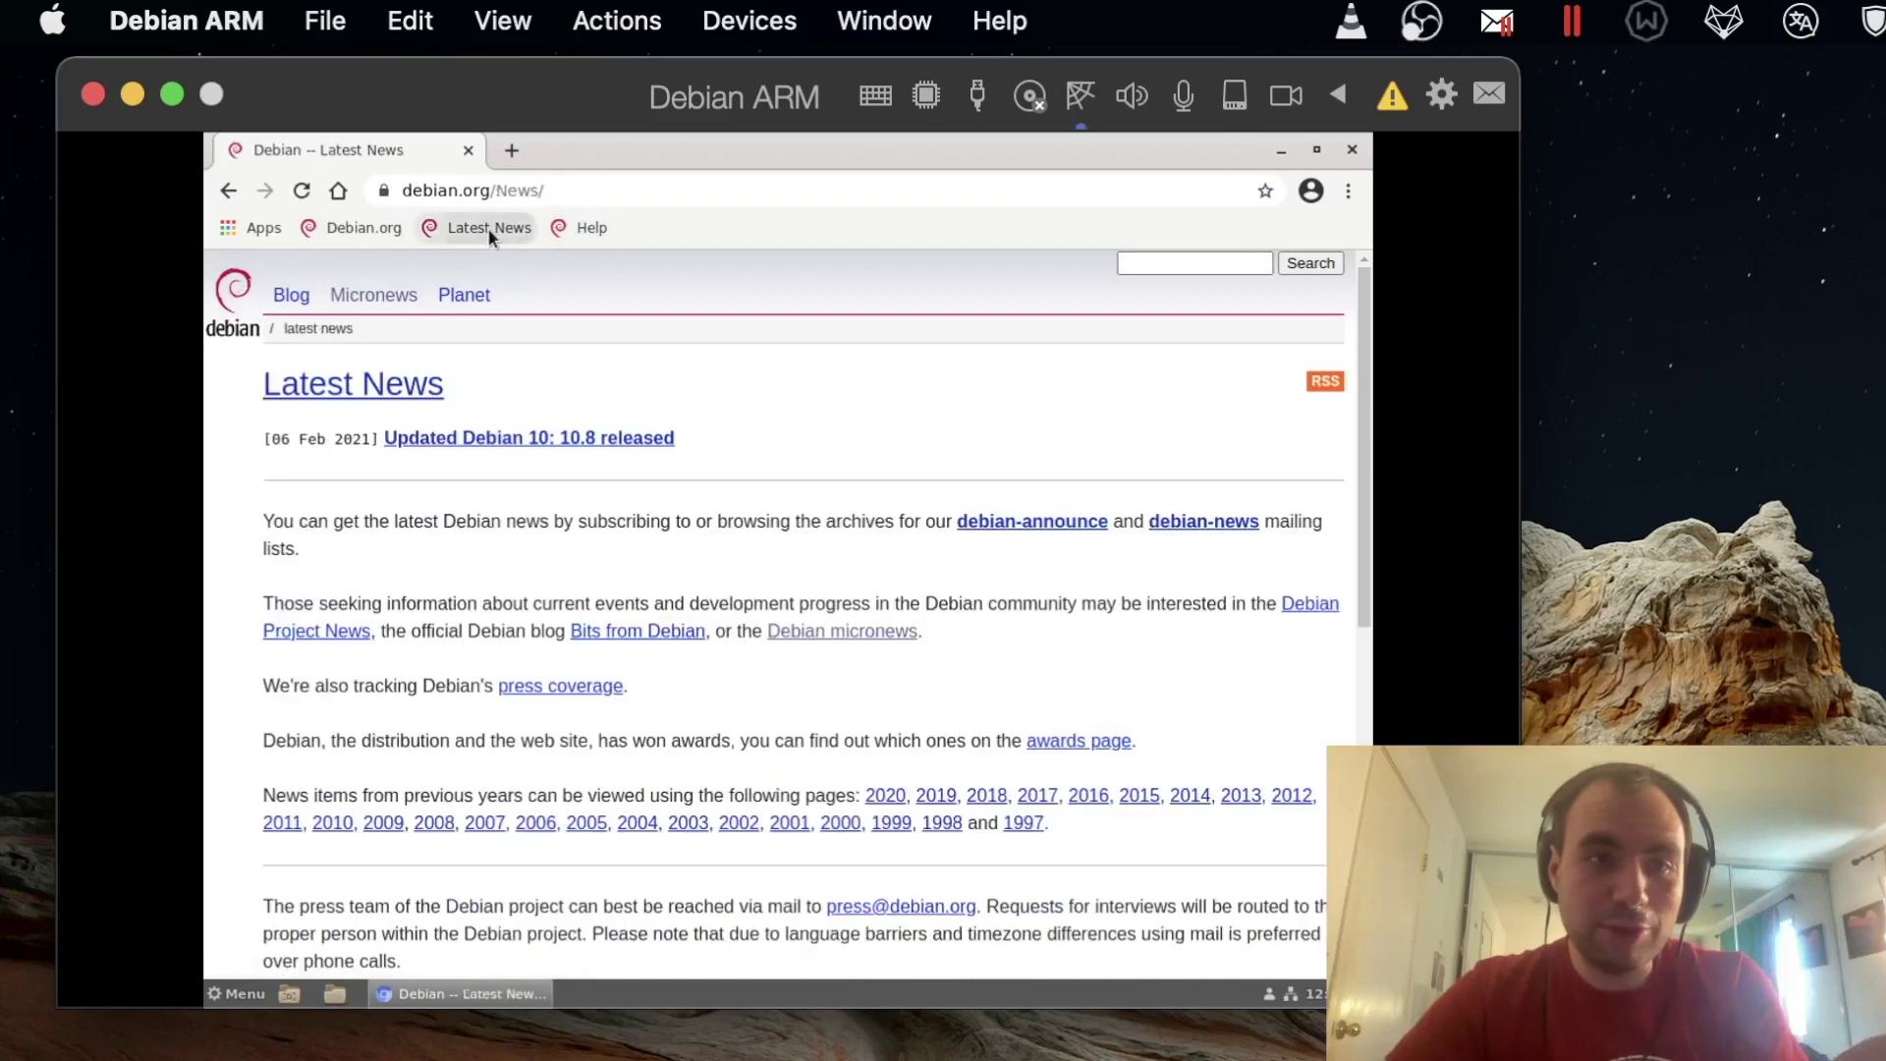
left_click(365, 232)
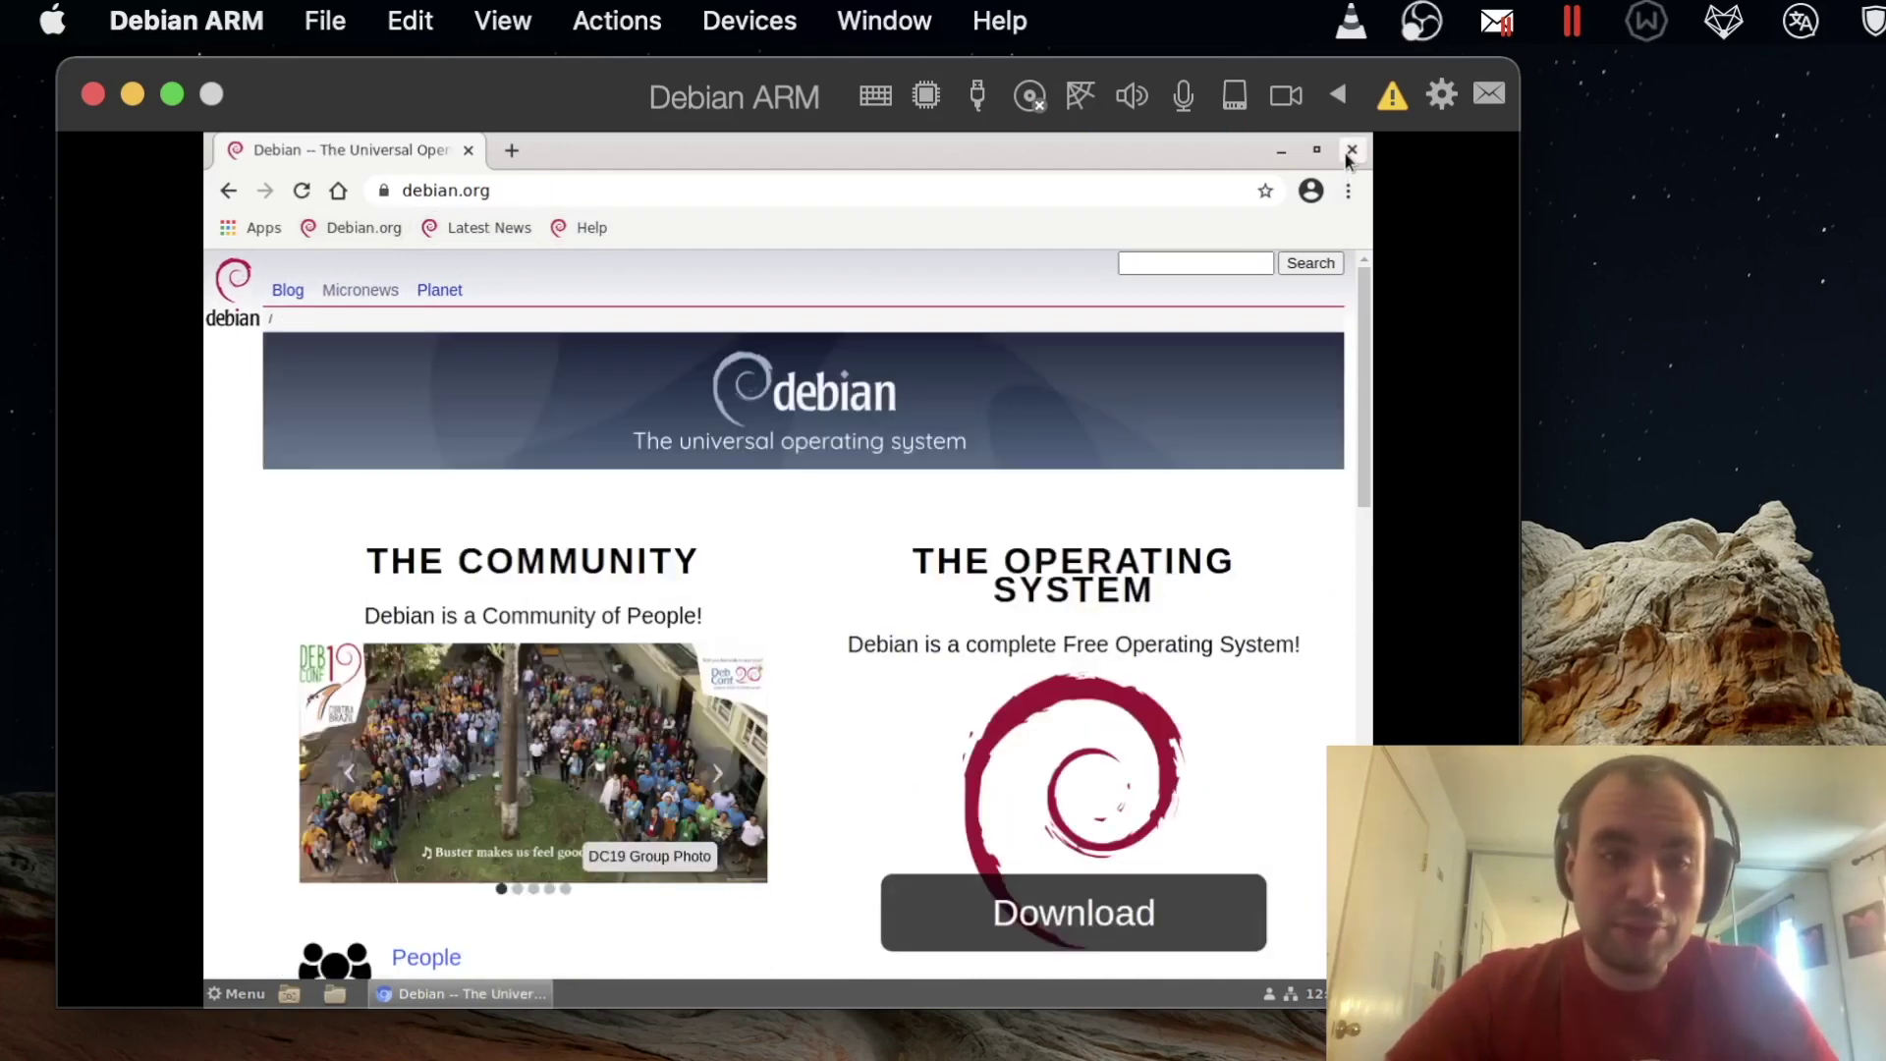
left_click(976, 183)
type("youtube.com")
key("Return")
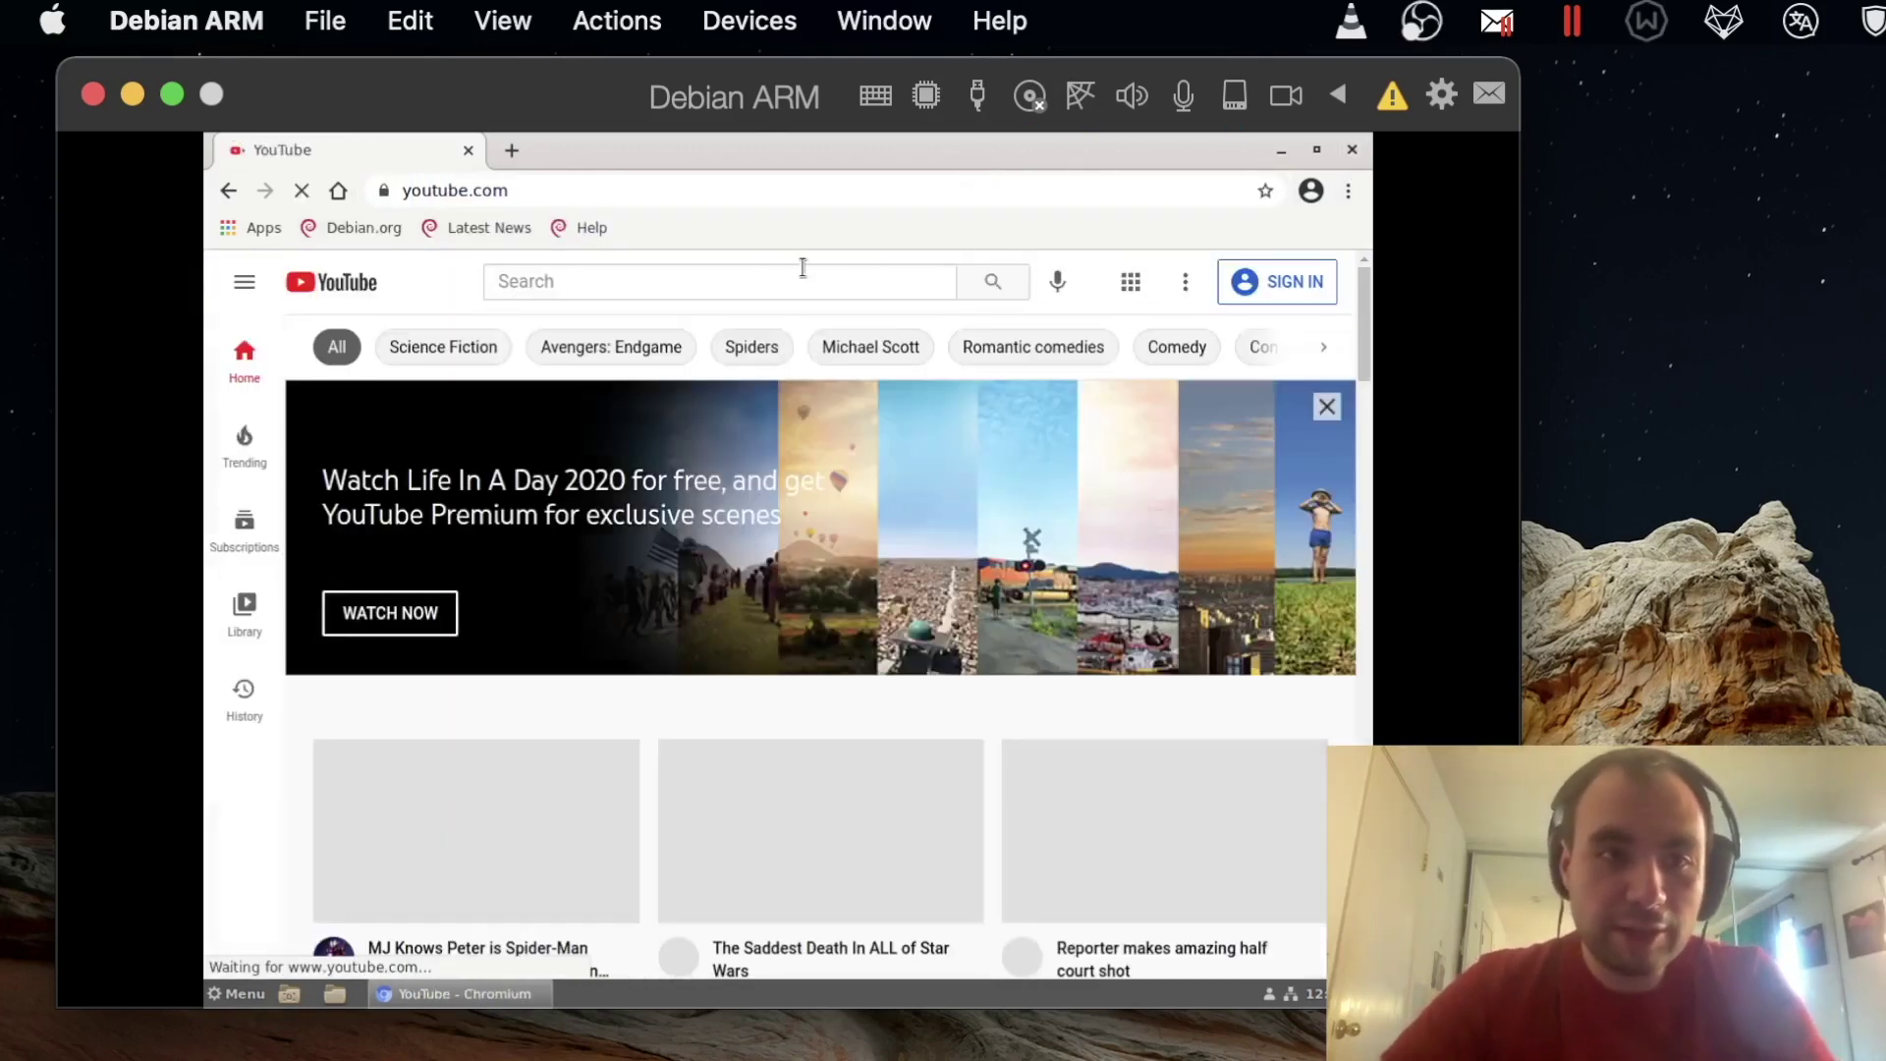
left_click(757, 280)
type("nomadic dmitry")
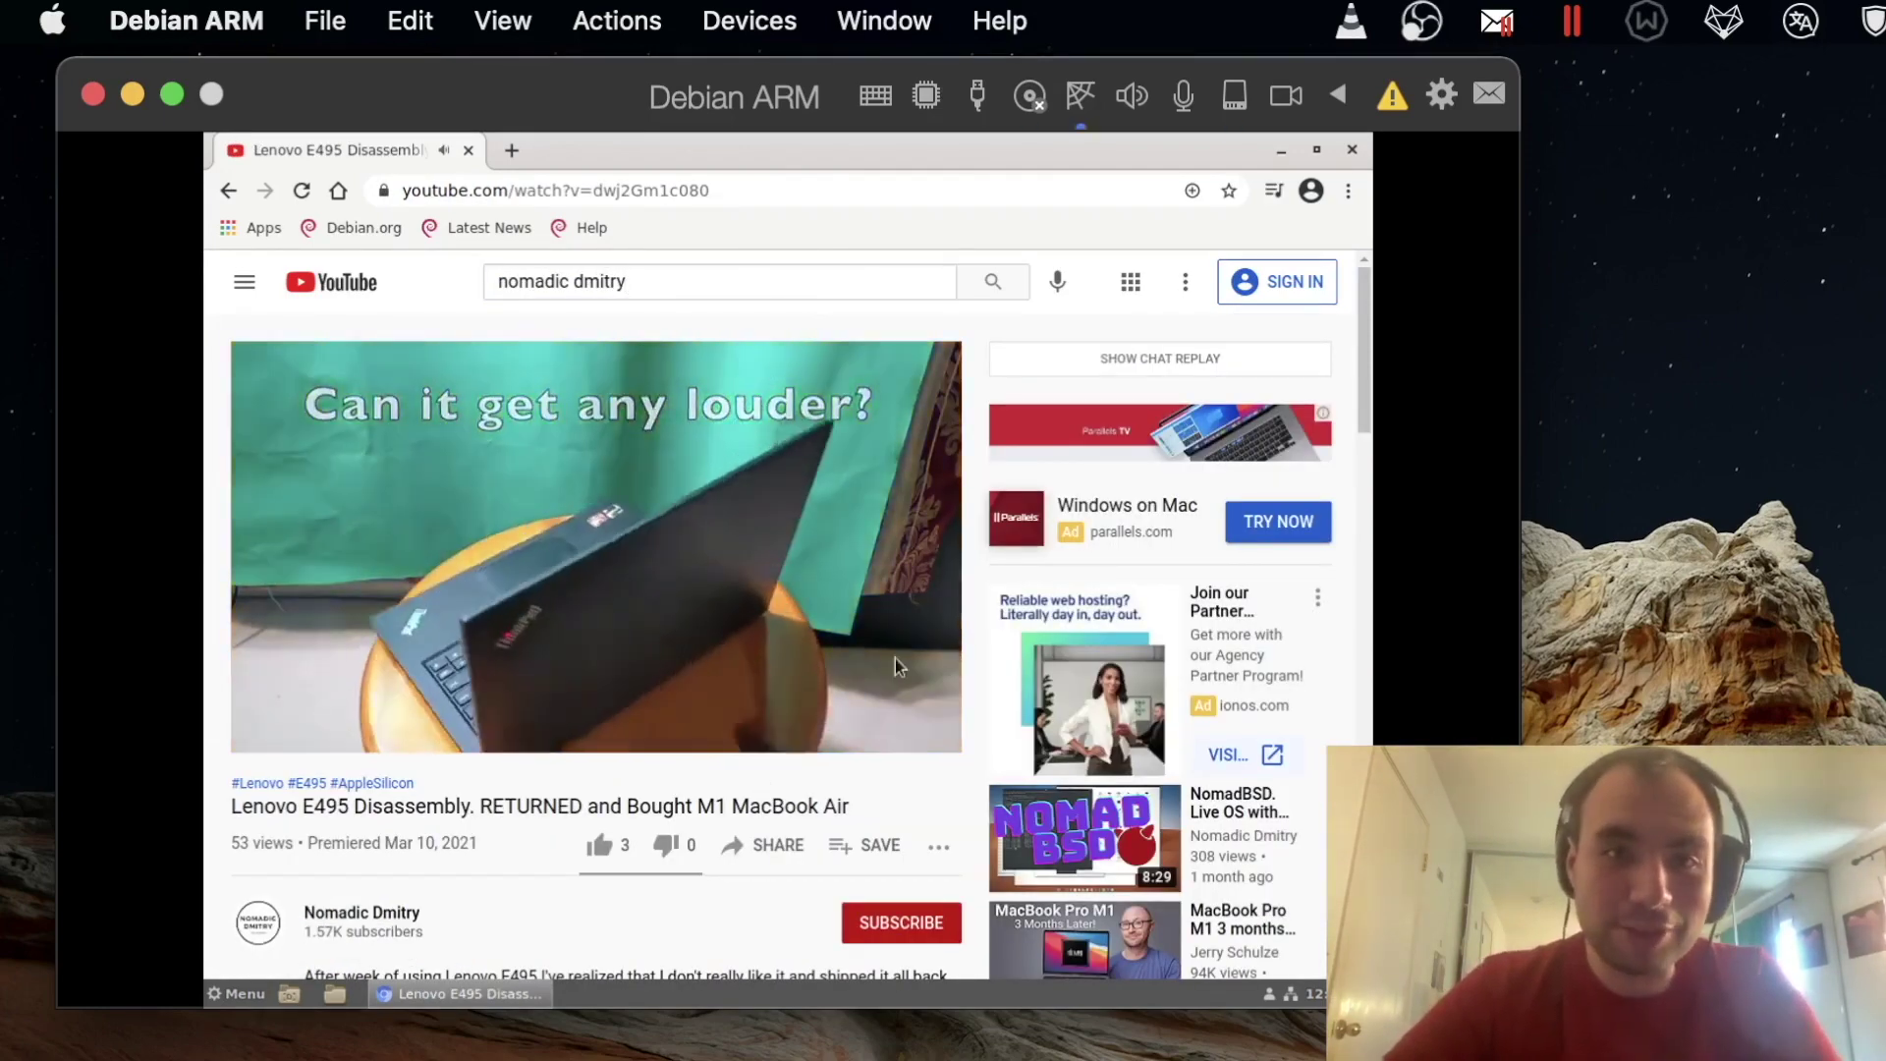
left_click(1351, 152)
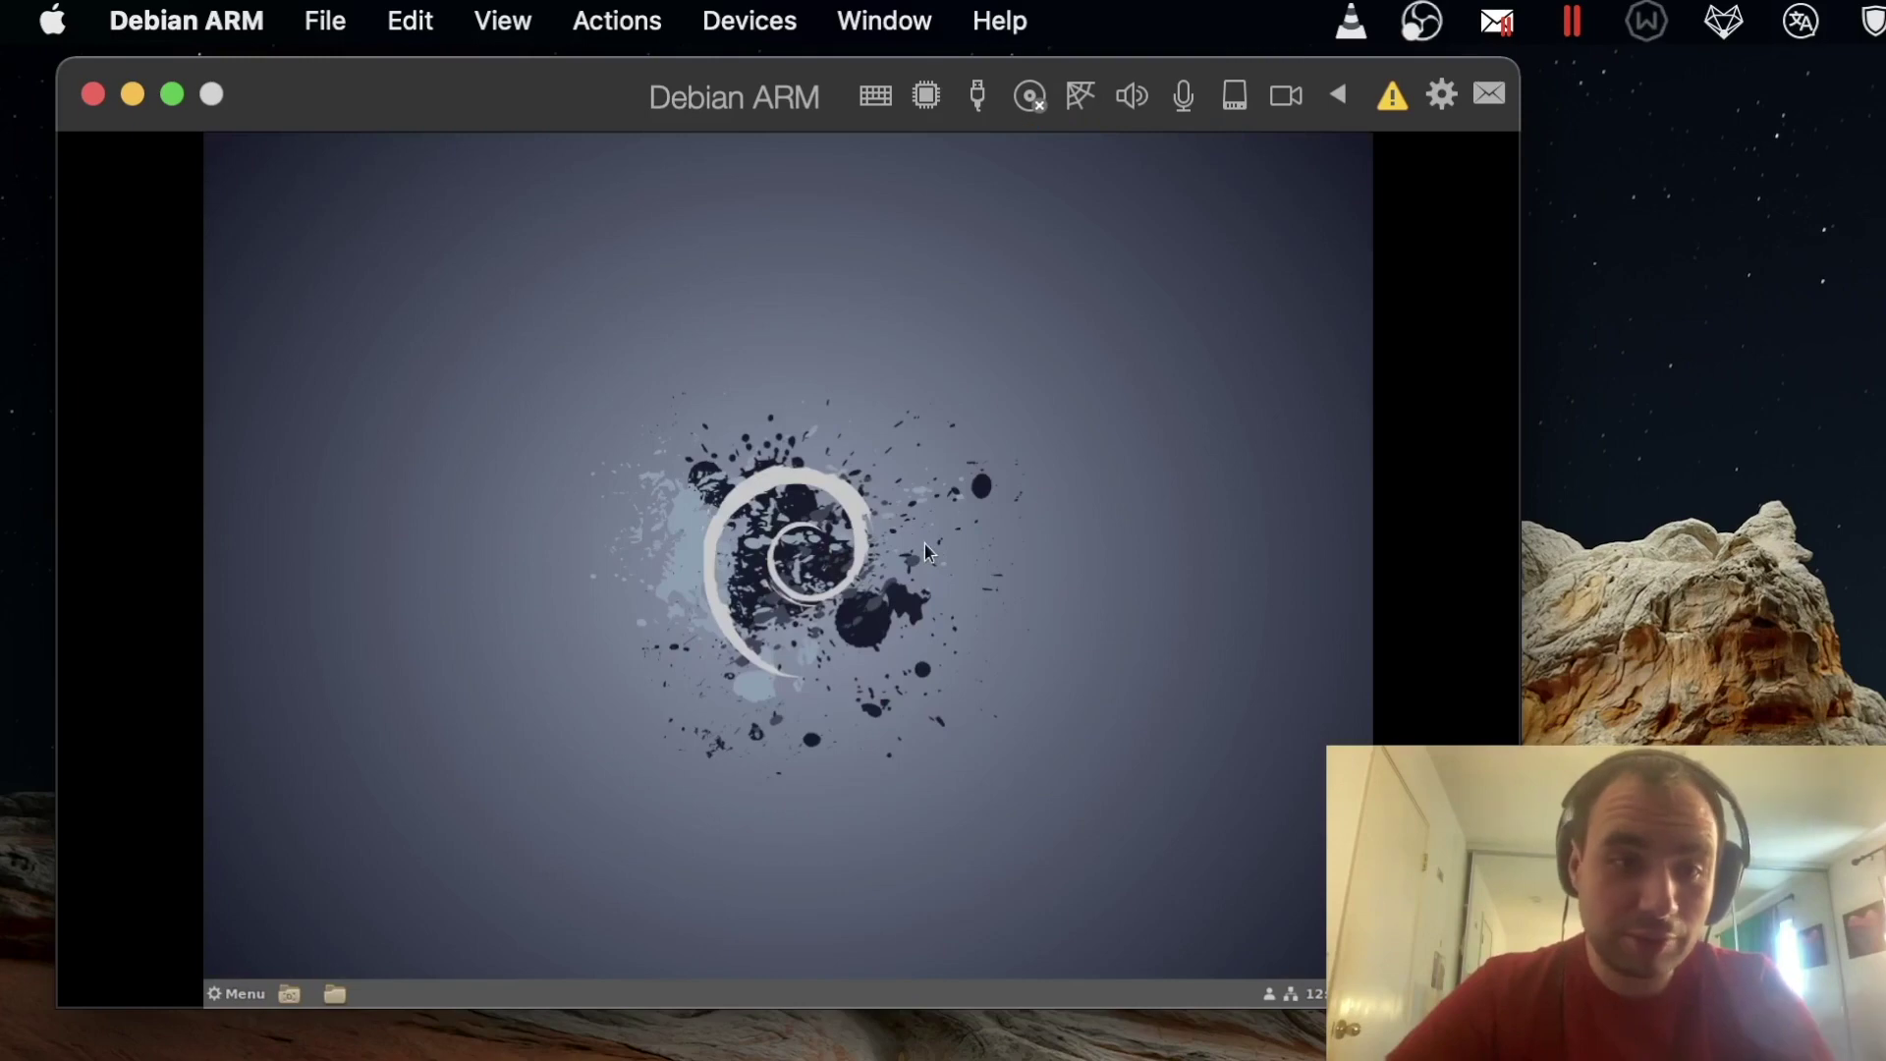
left_click(247, 994)
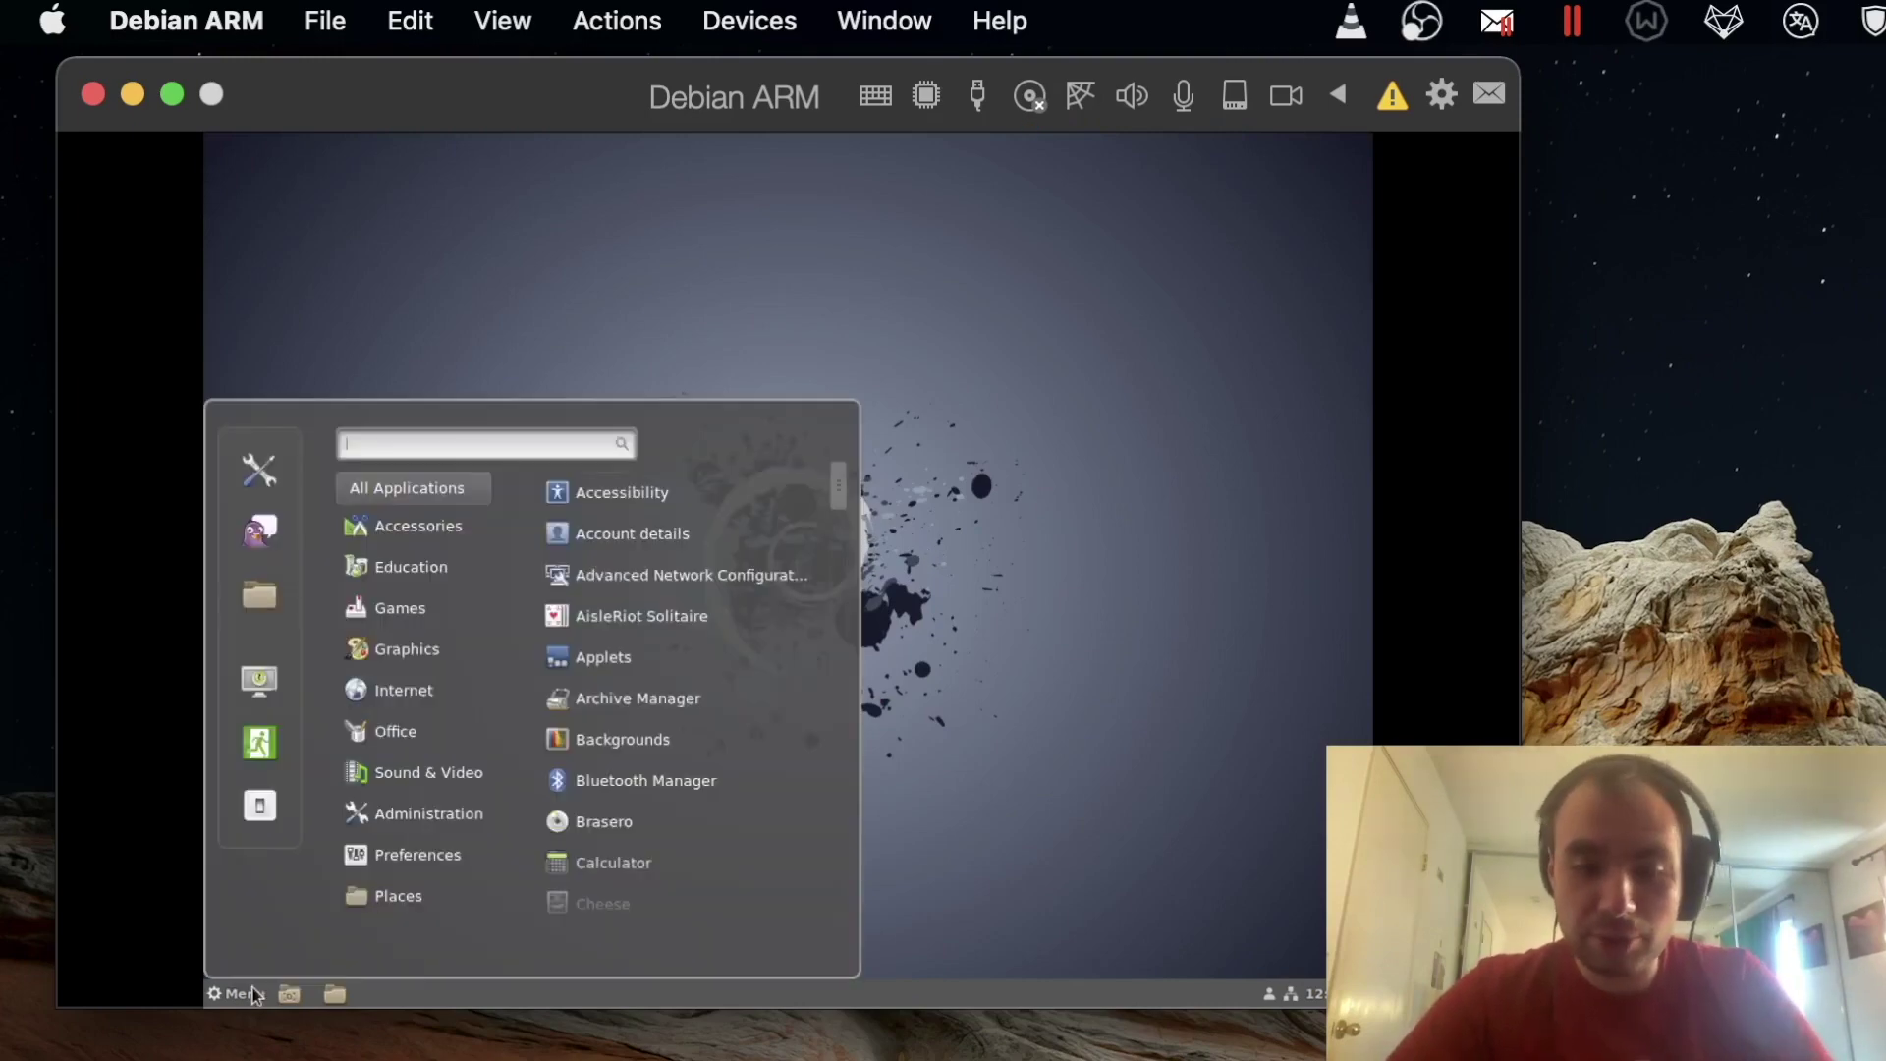
type("fire")
key("Return")
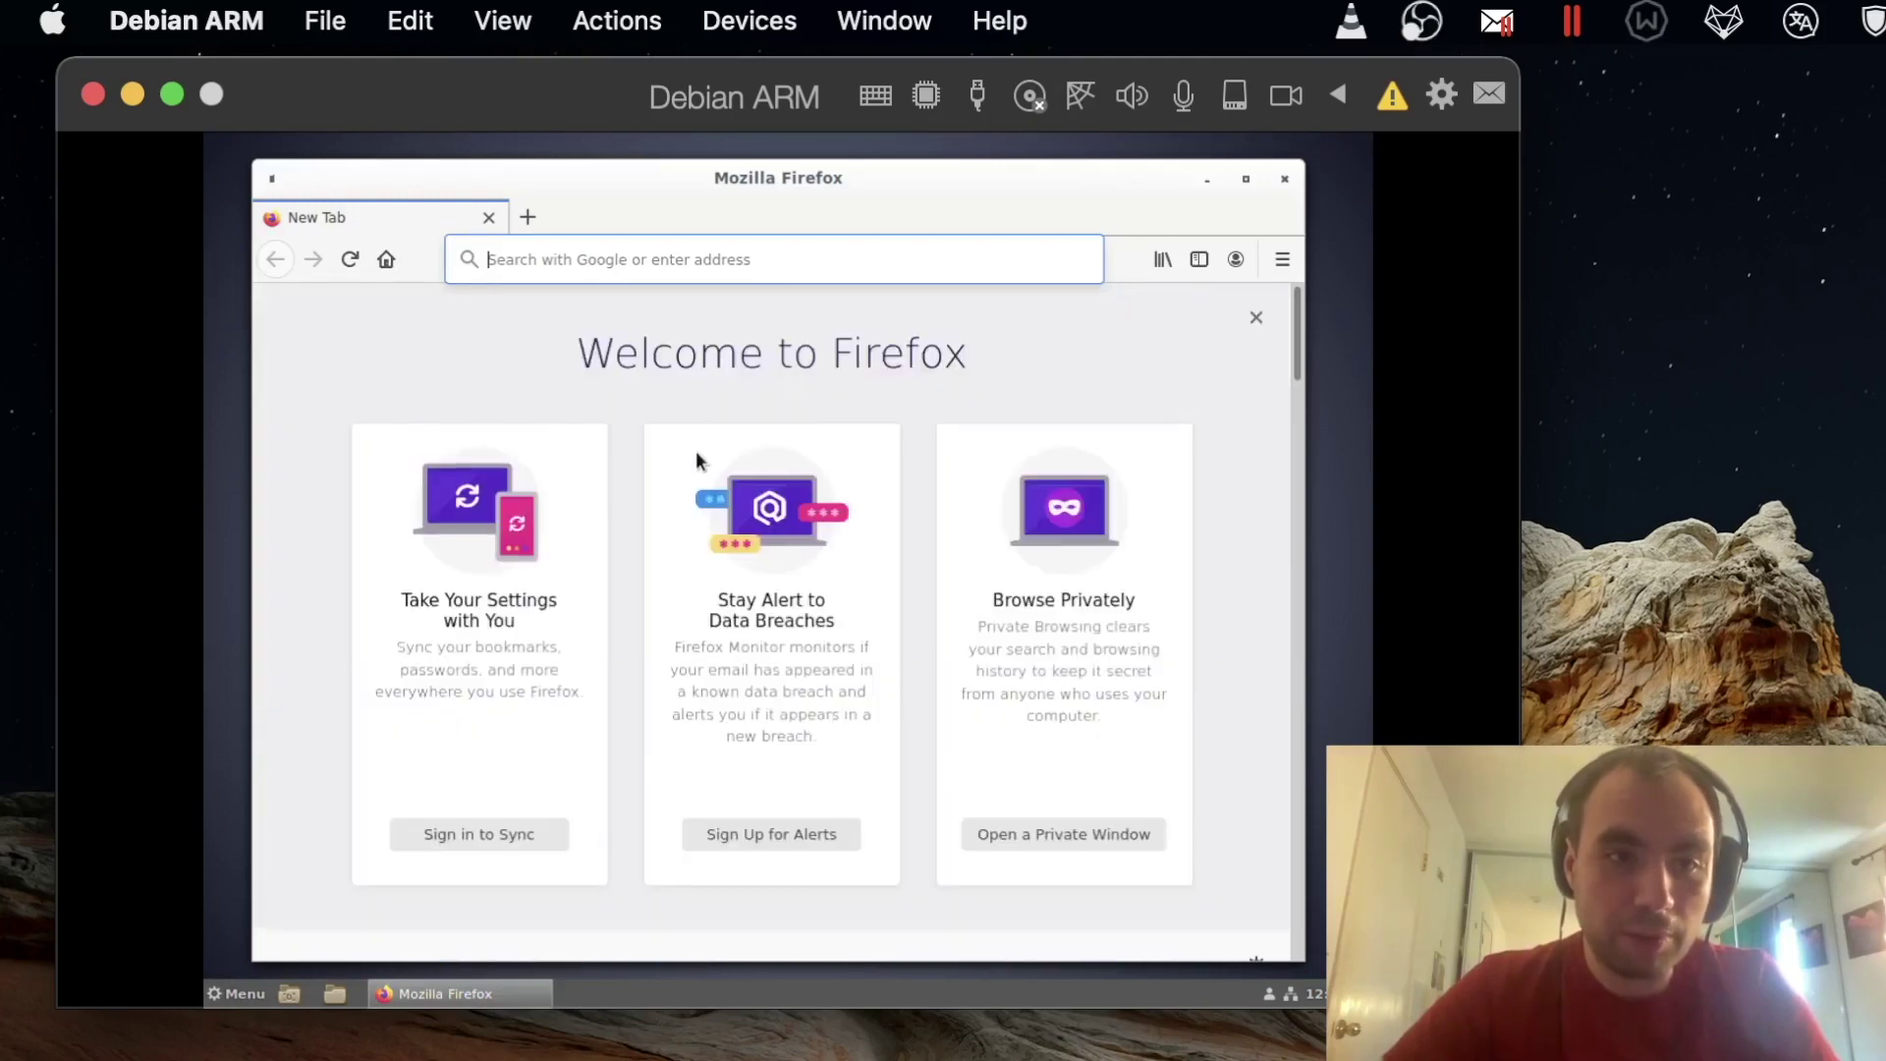
left_click(542, 261)
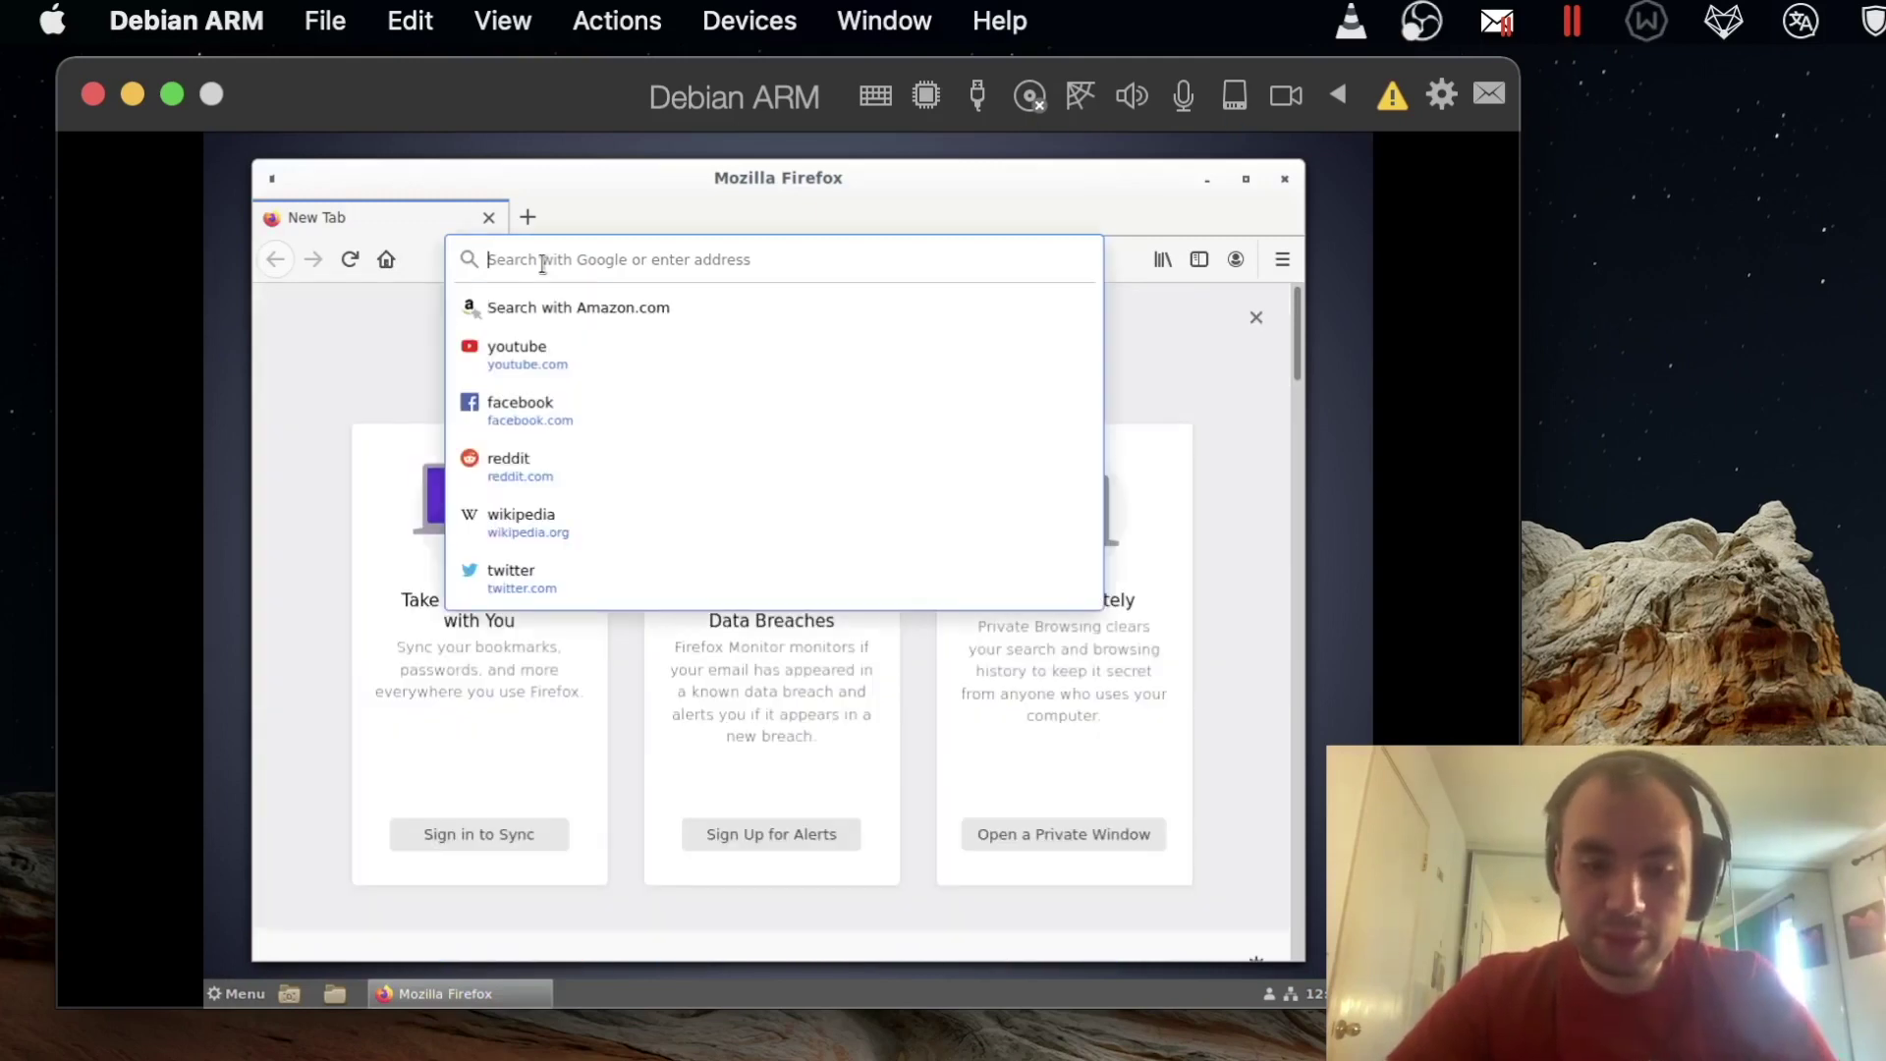
type("nomadic dmitry")
key("Return")
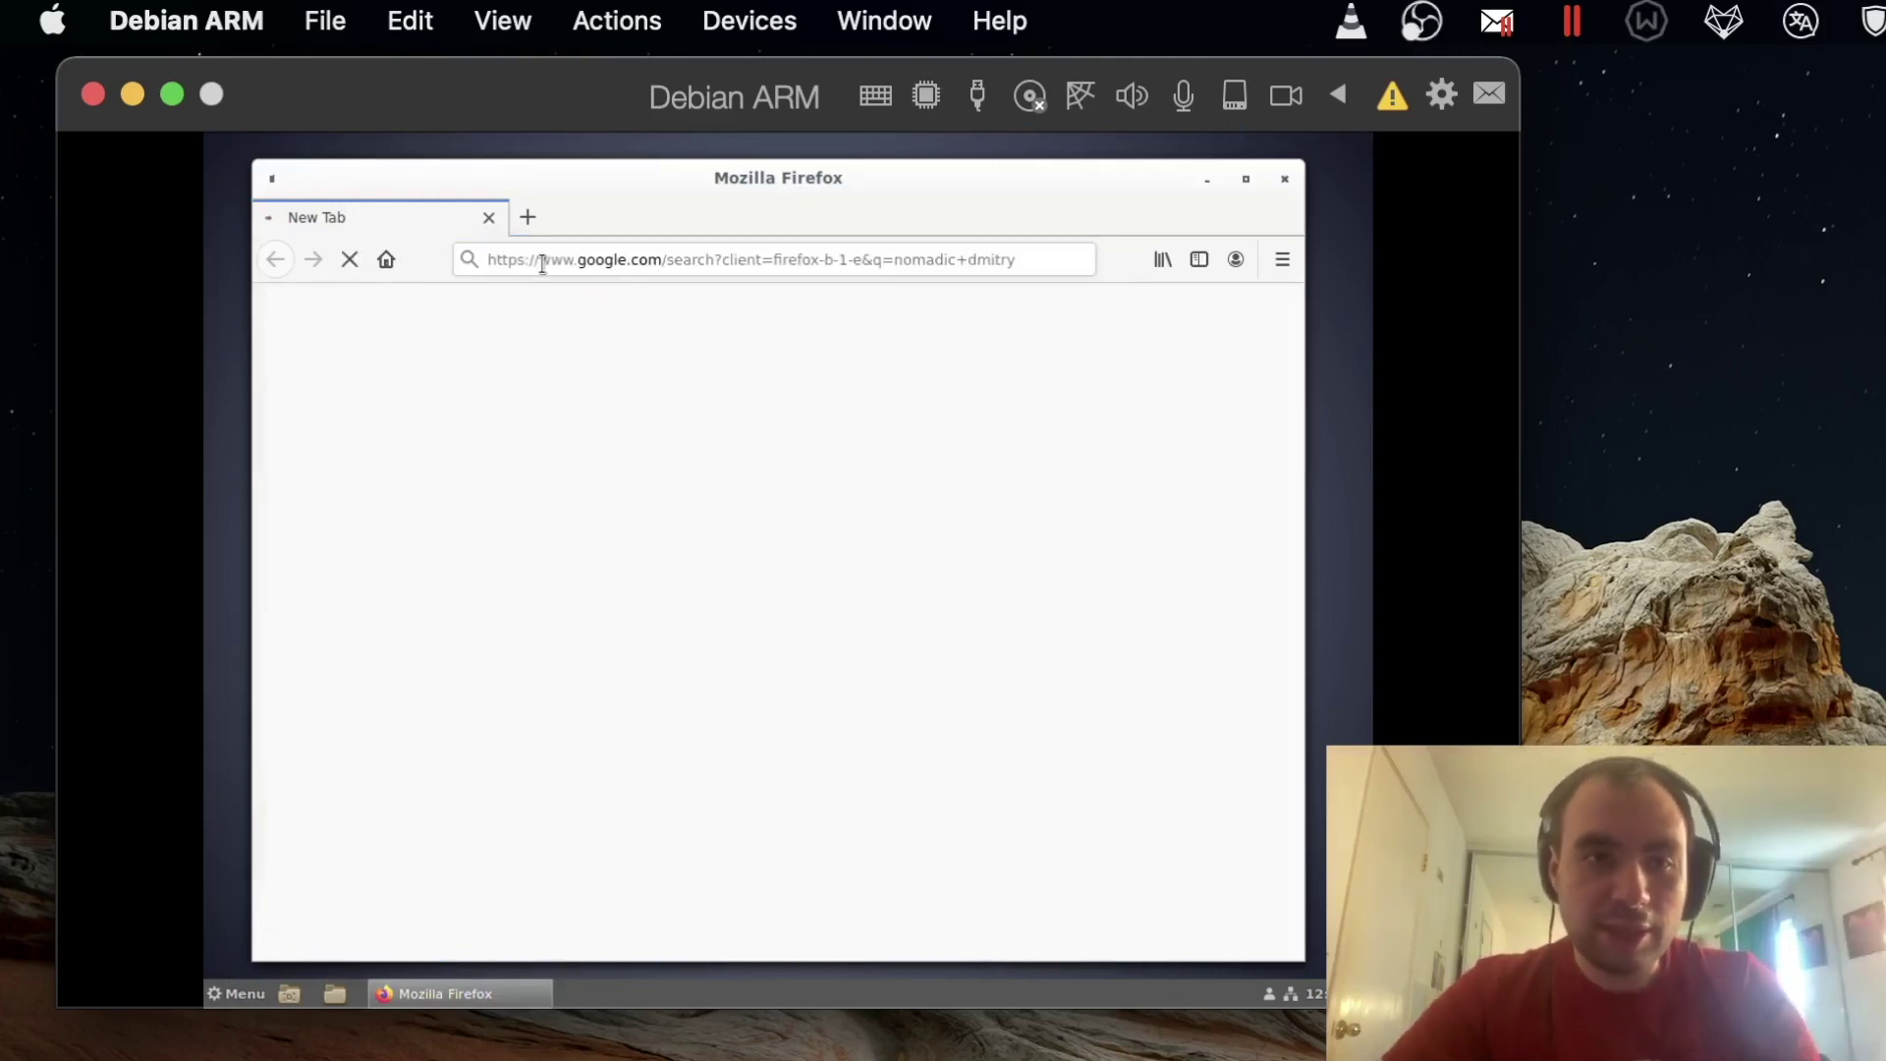
scroll(825, 601, "down", 5)
scroll(823, 599, "up", 5)
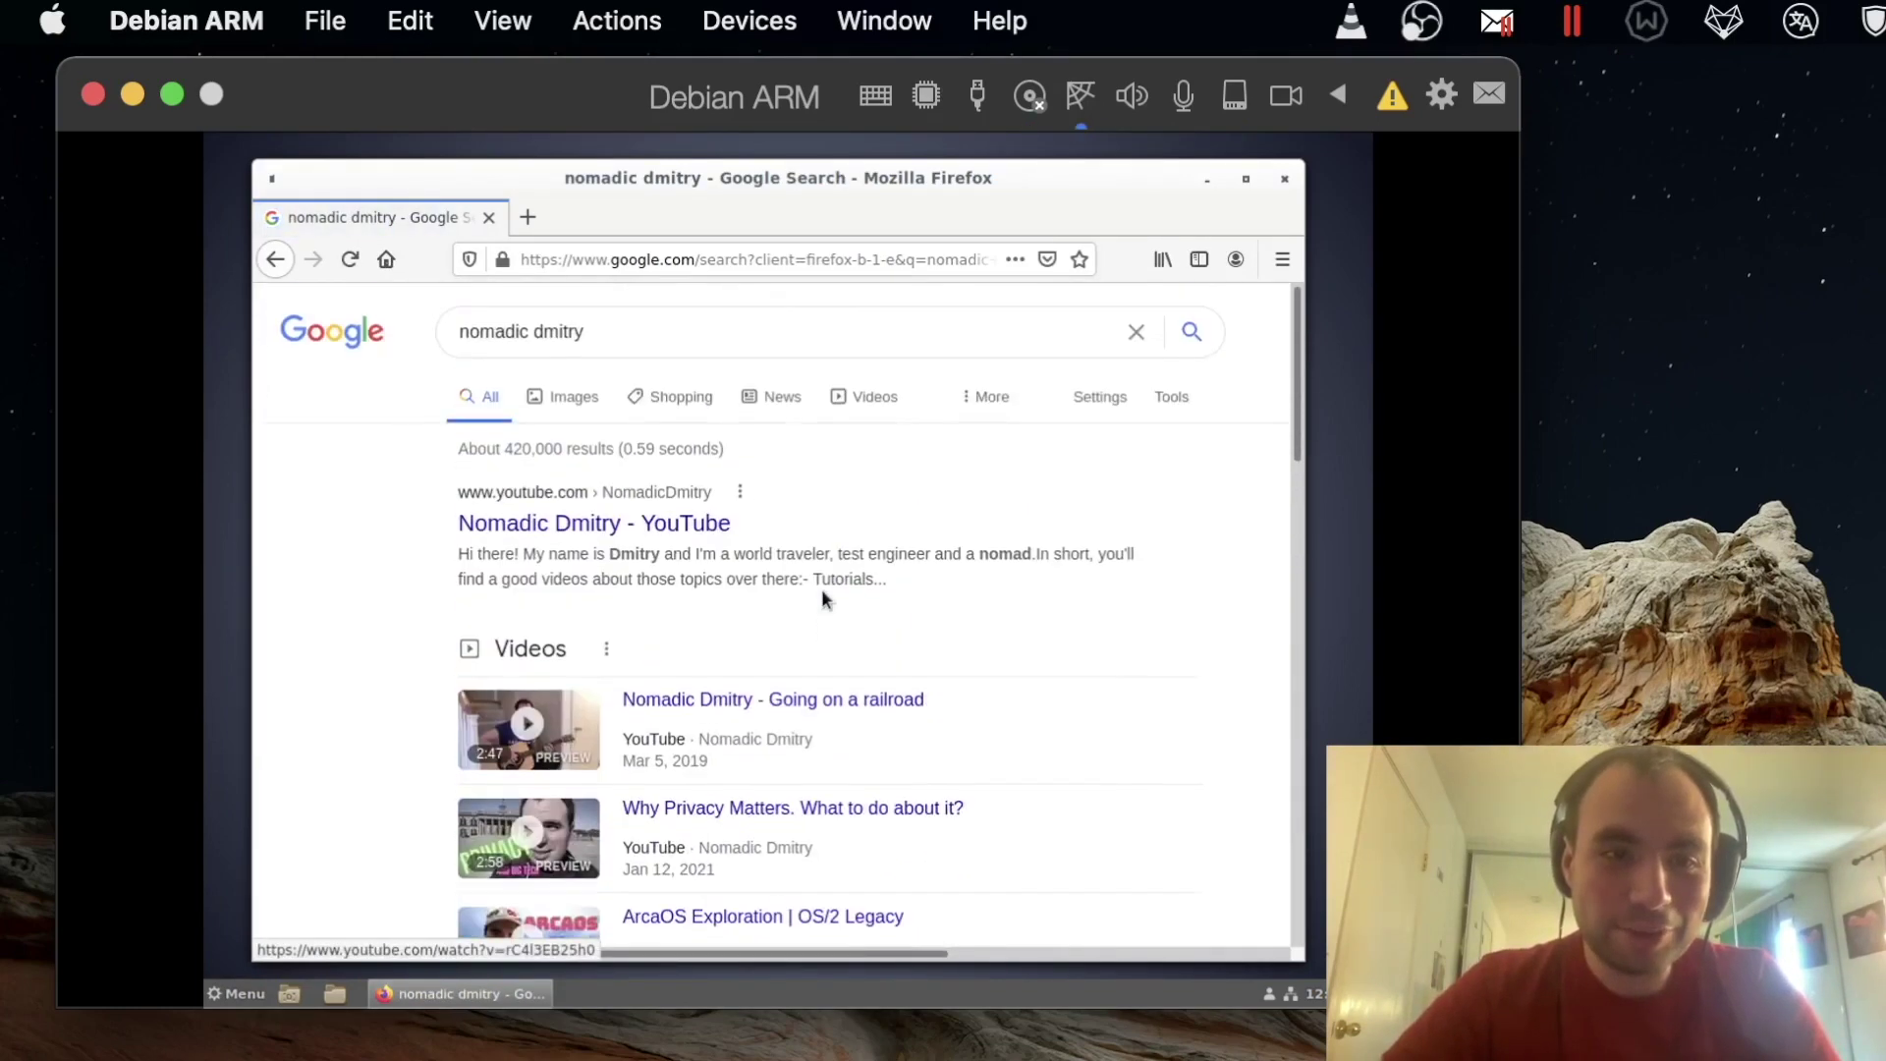
left_click(1283, 179)
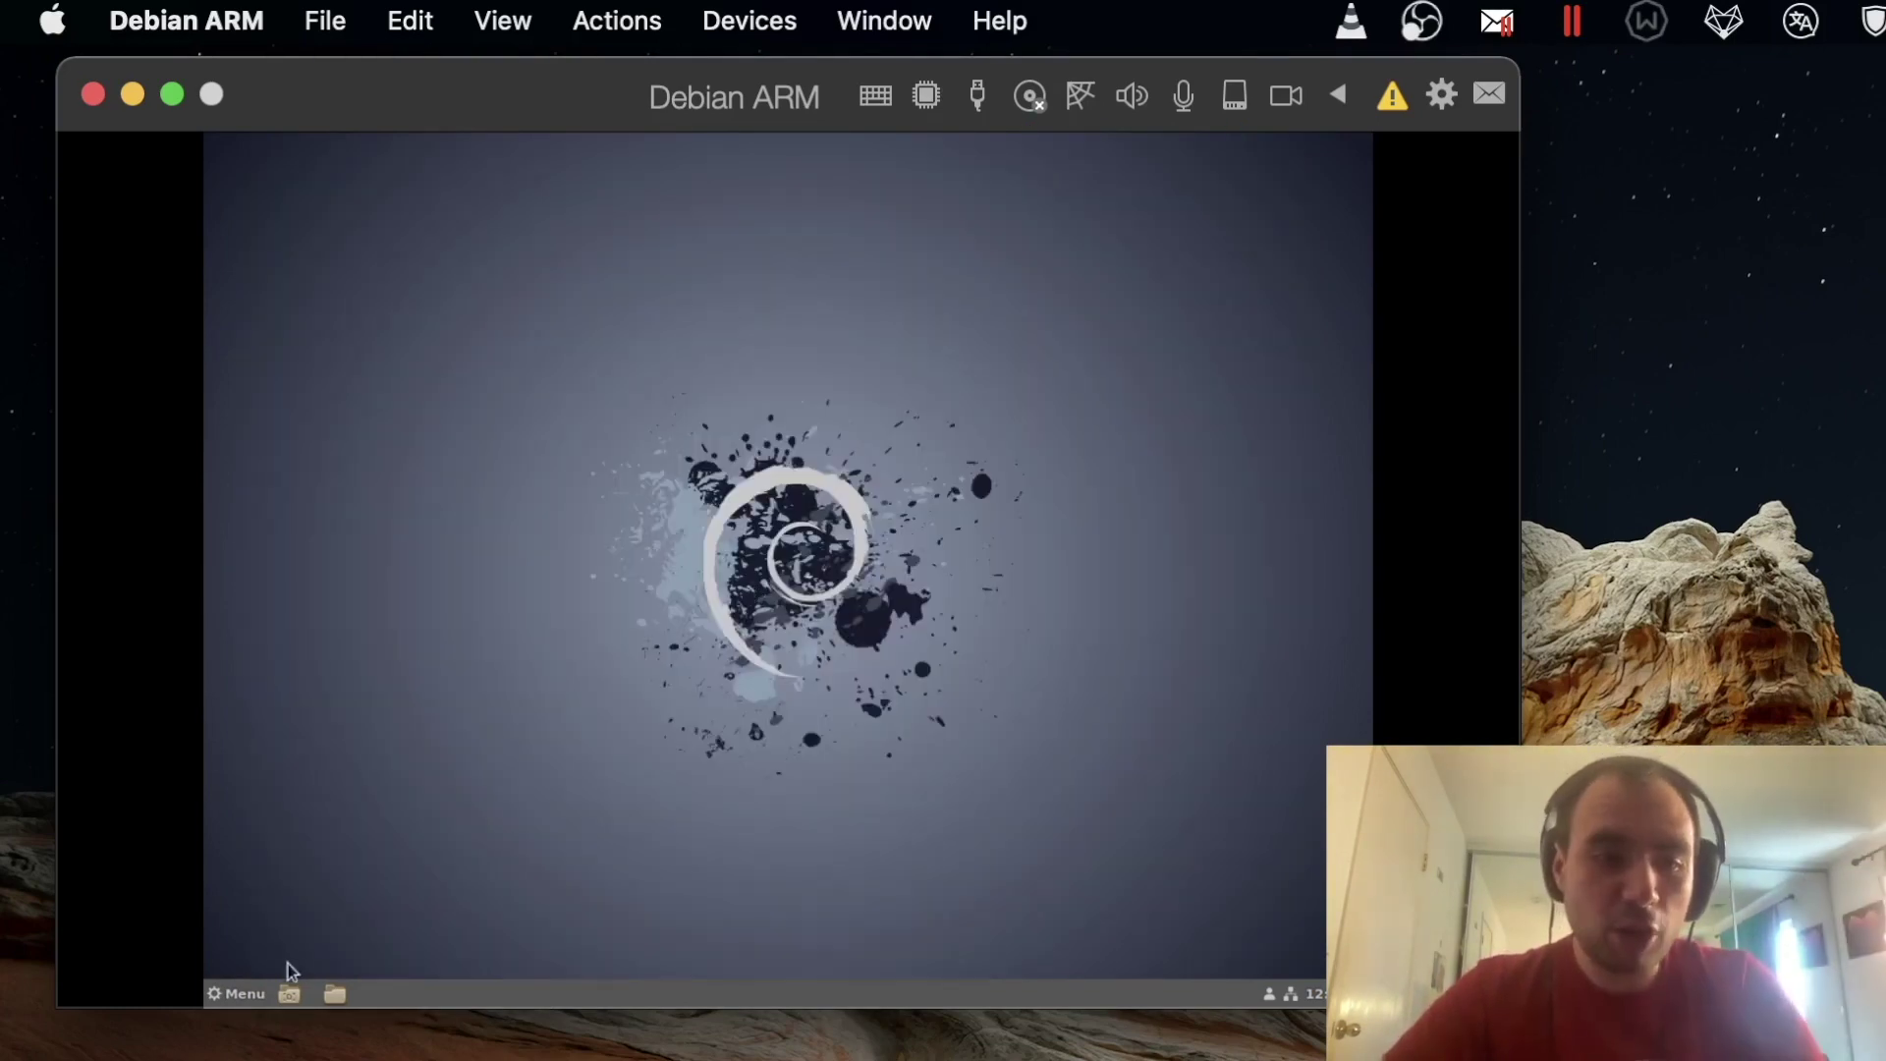
- Launch Terminator by searching 'ter' in the application menu
left_click(257, 993)
type("ter")
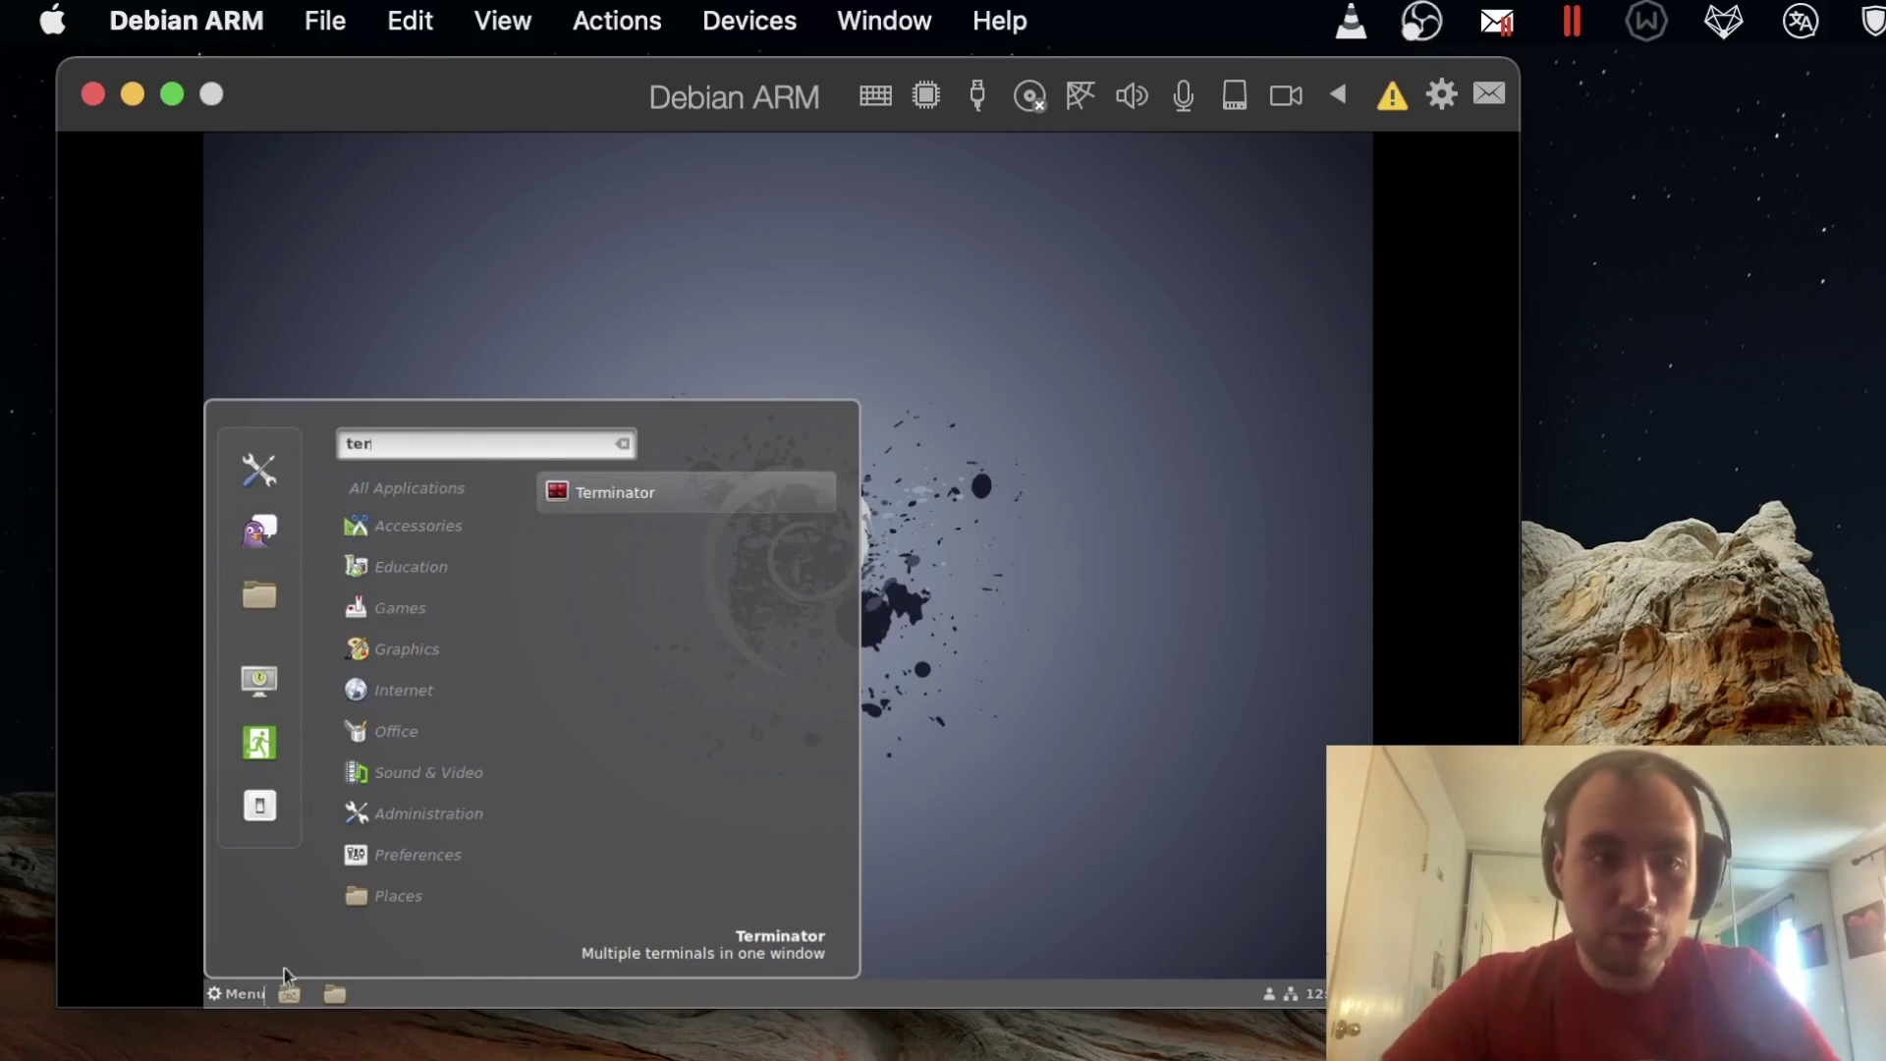
left_click(594, 494)
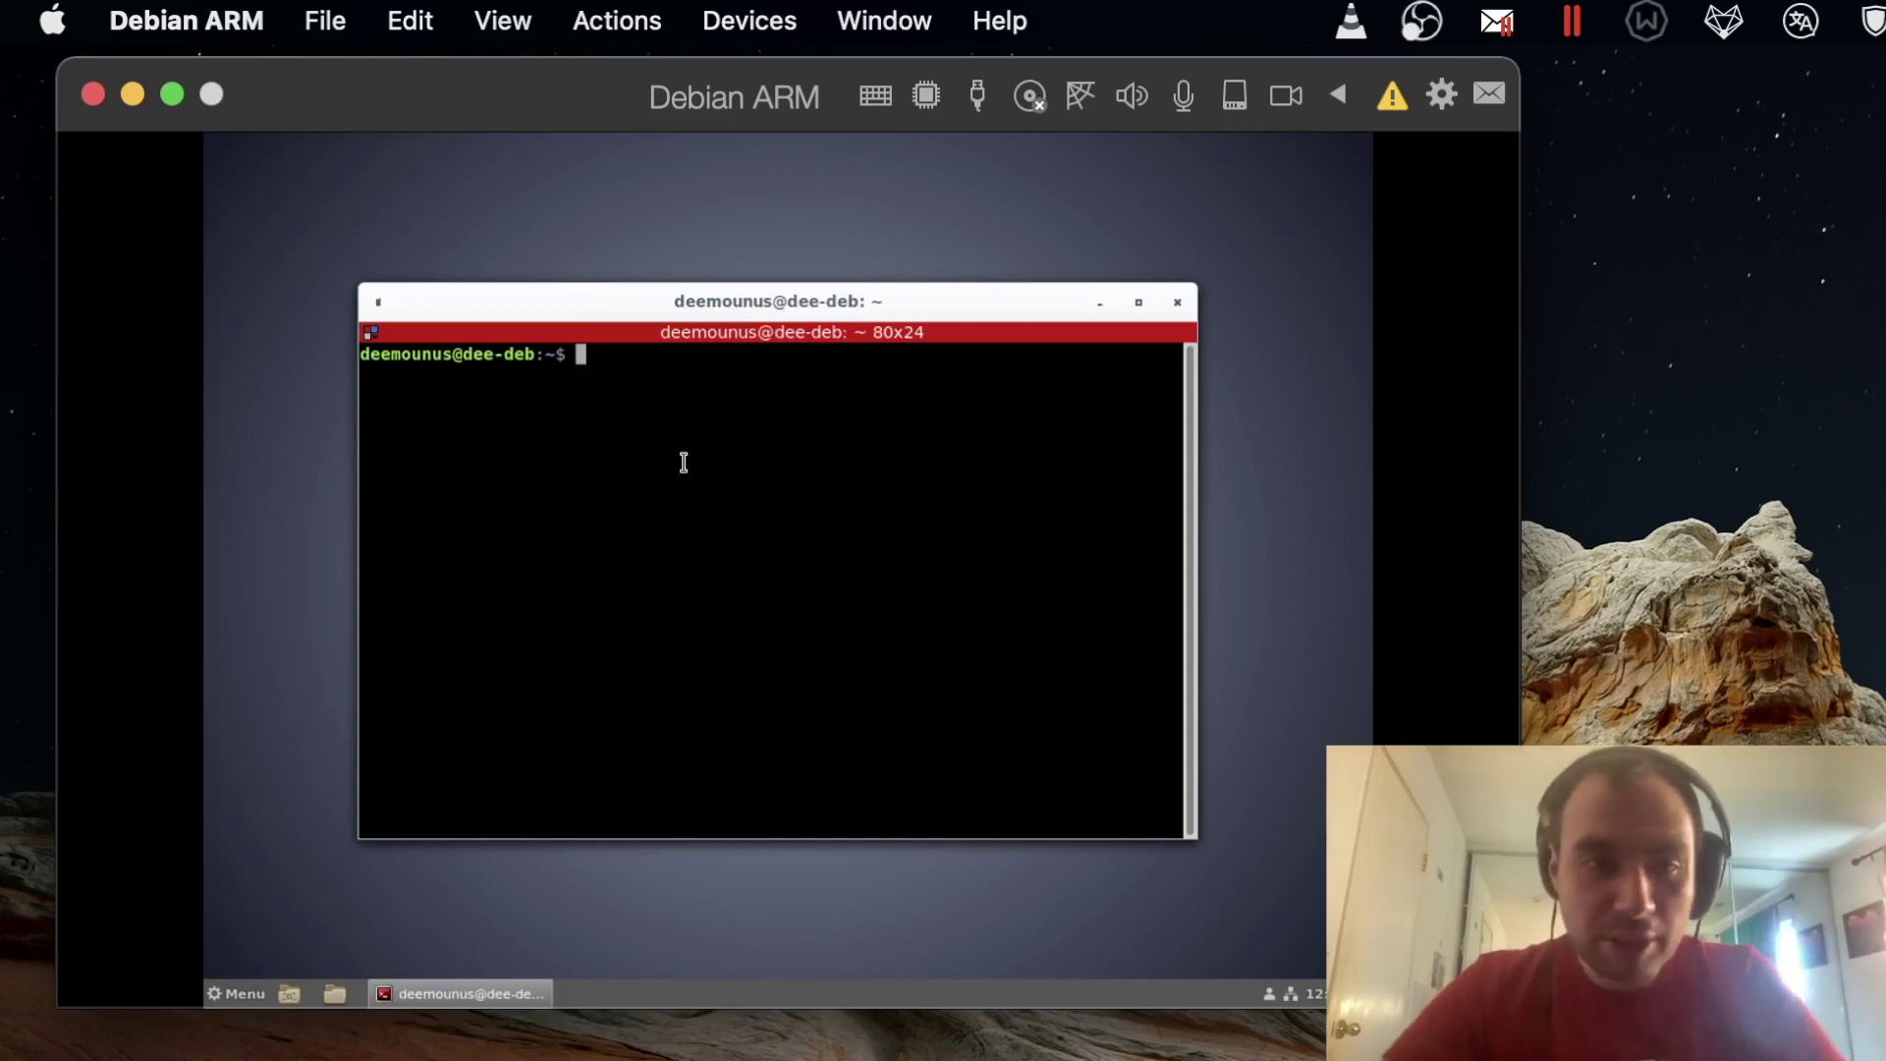
- Run Midnight Commander (mc) in the maximized terminal, browse to /.cinnamon, and quit with F10
type("mc")
key("Return")
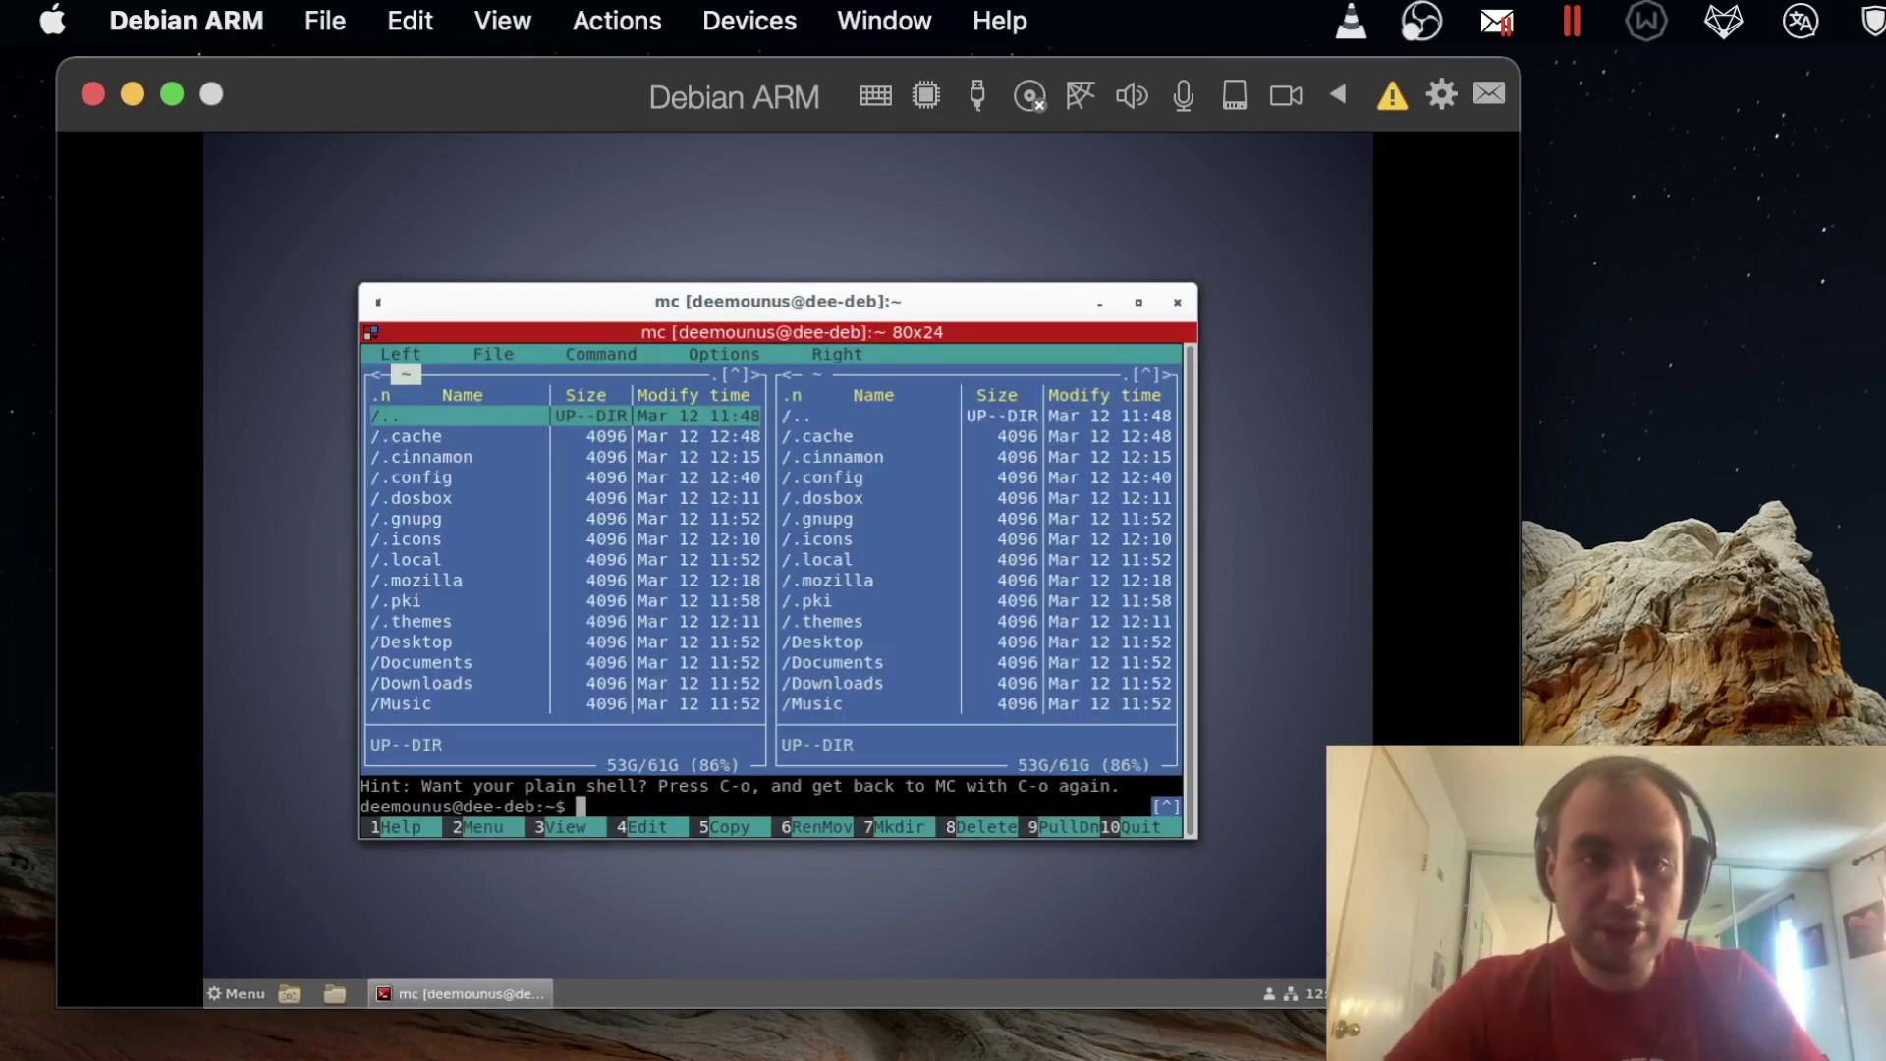
double_click(902, 303)
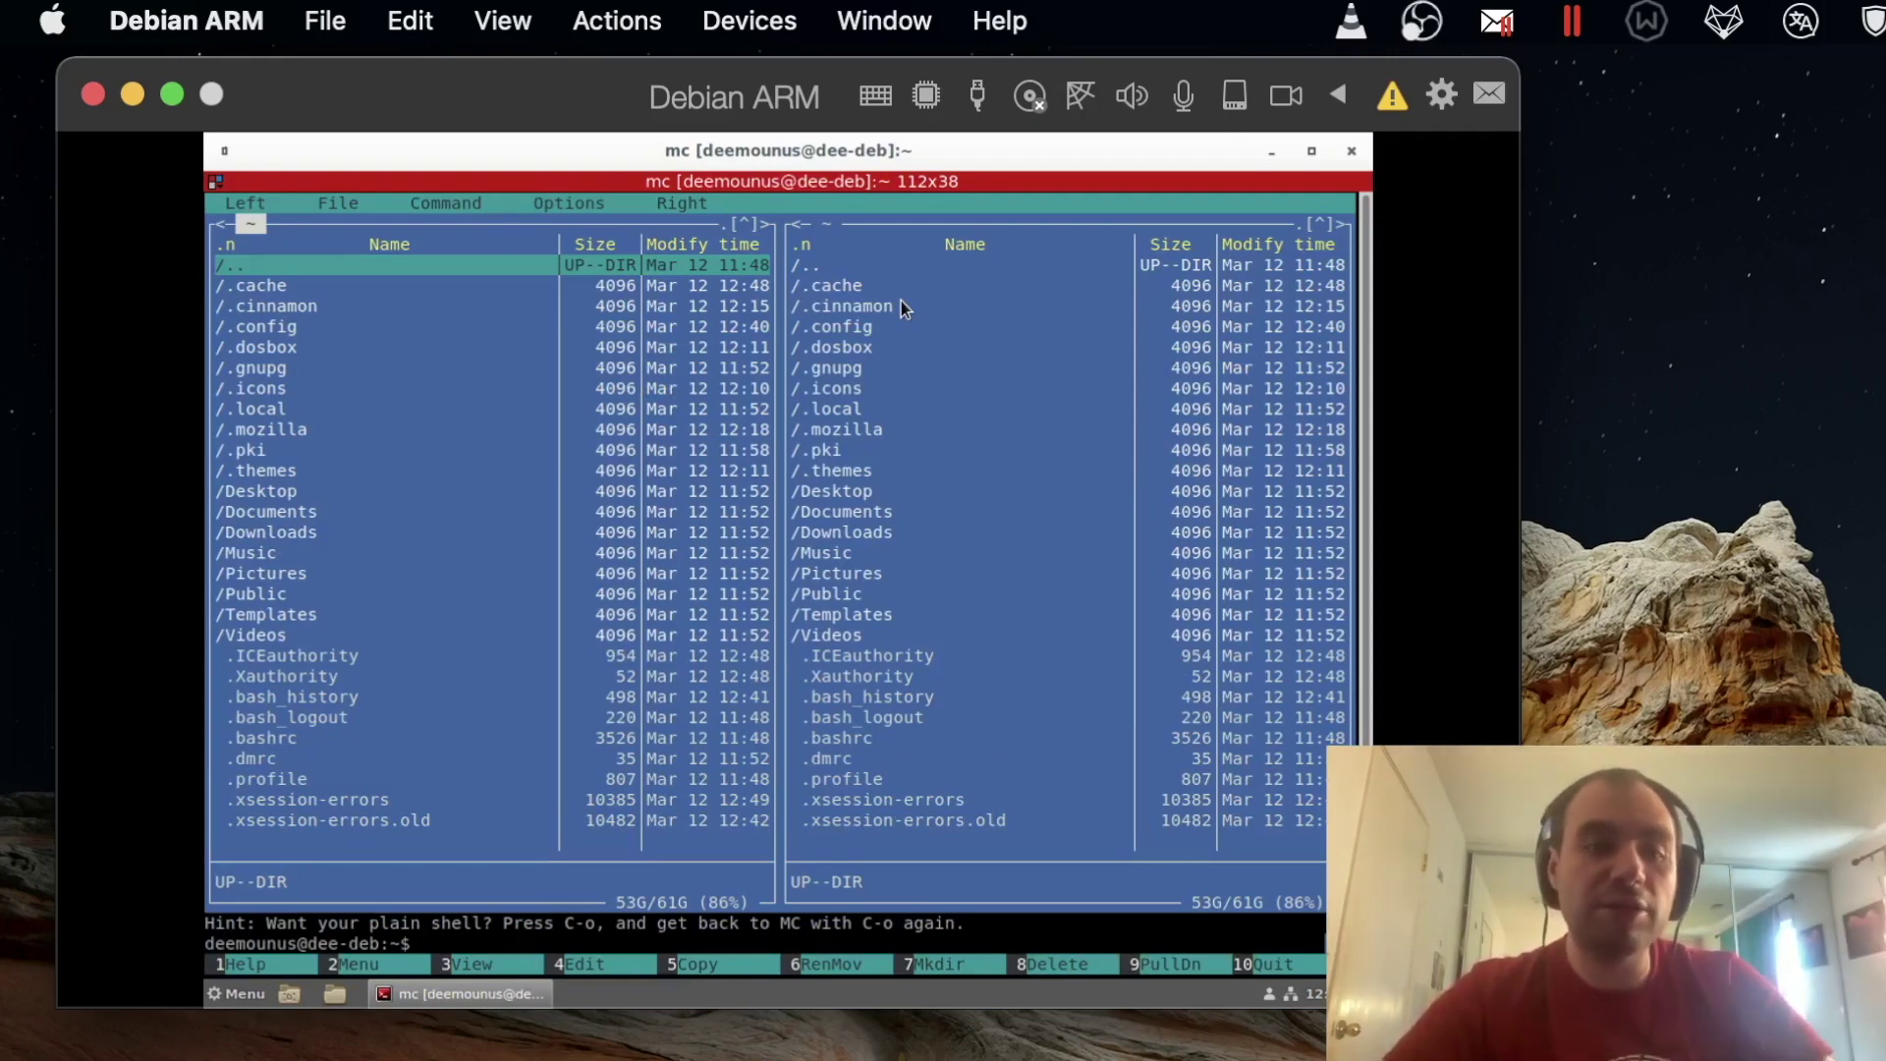
key("Down")
key("Down")
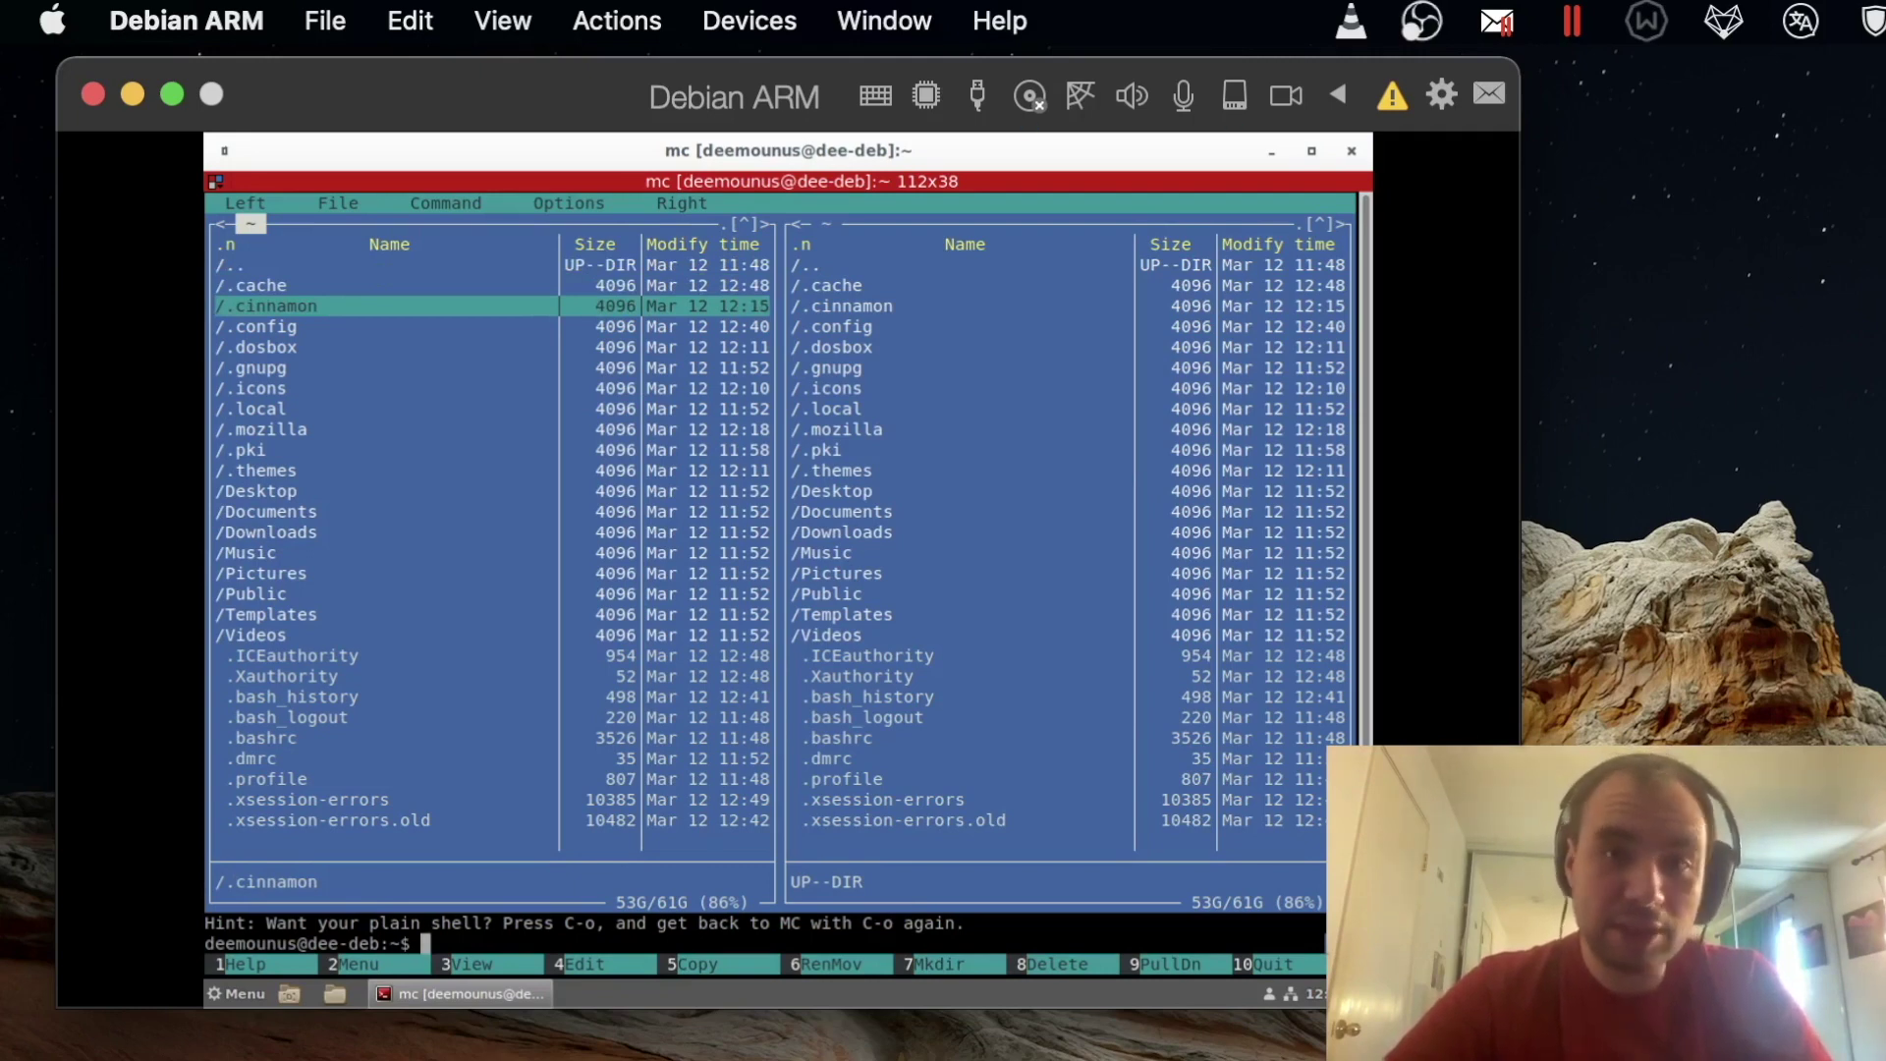
key("F10")
type("htop")
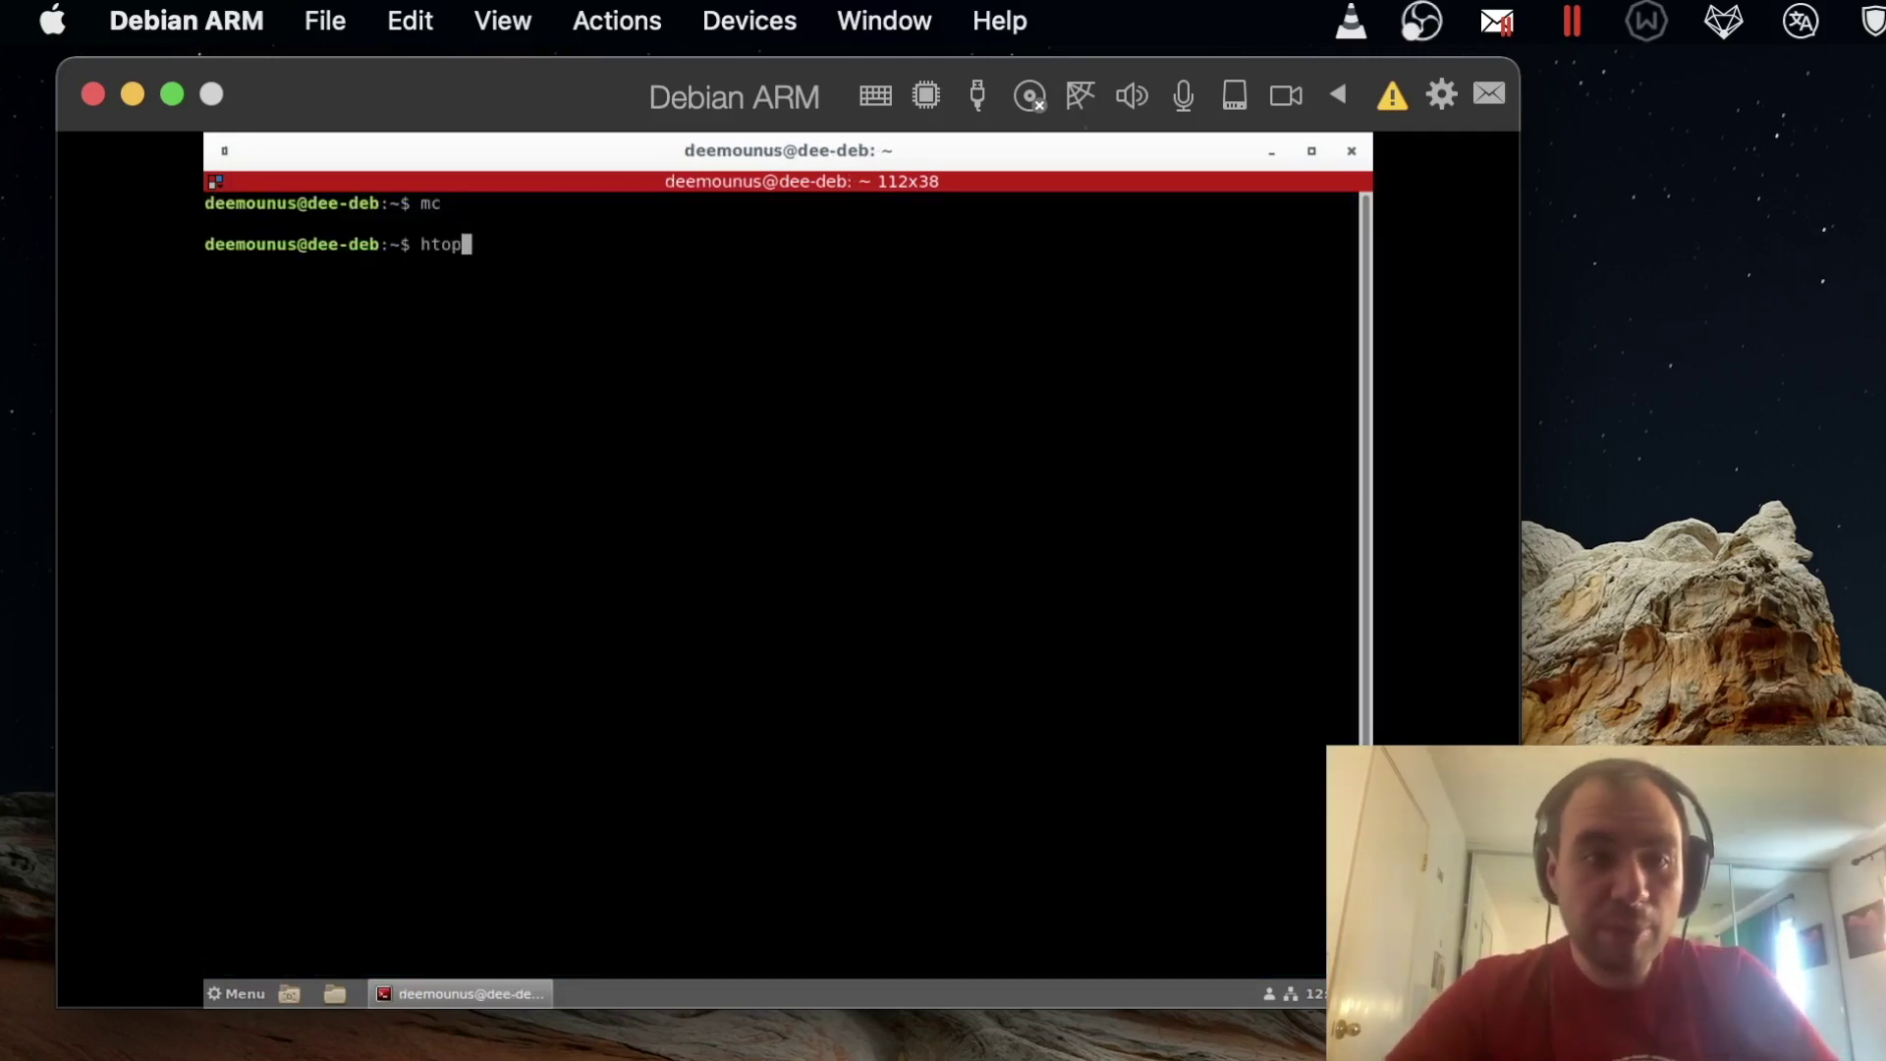
key("Return")
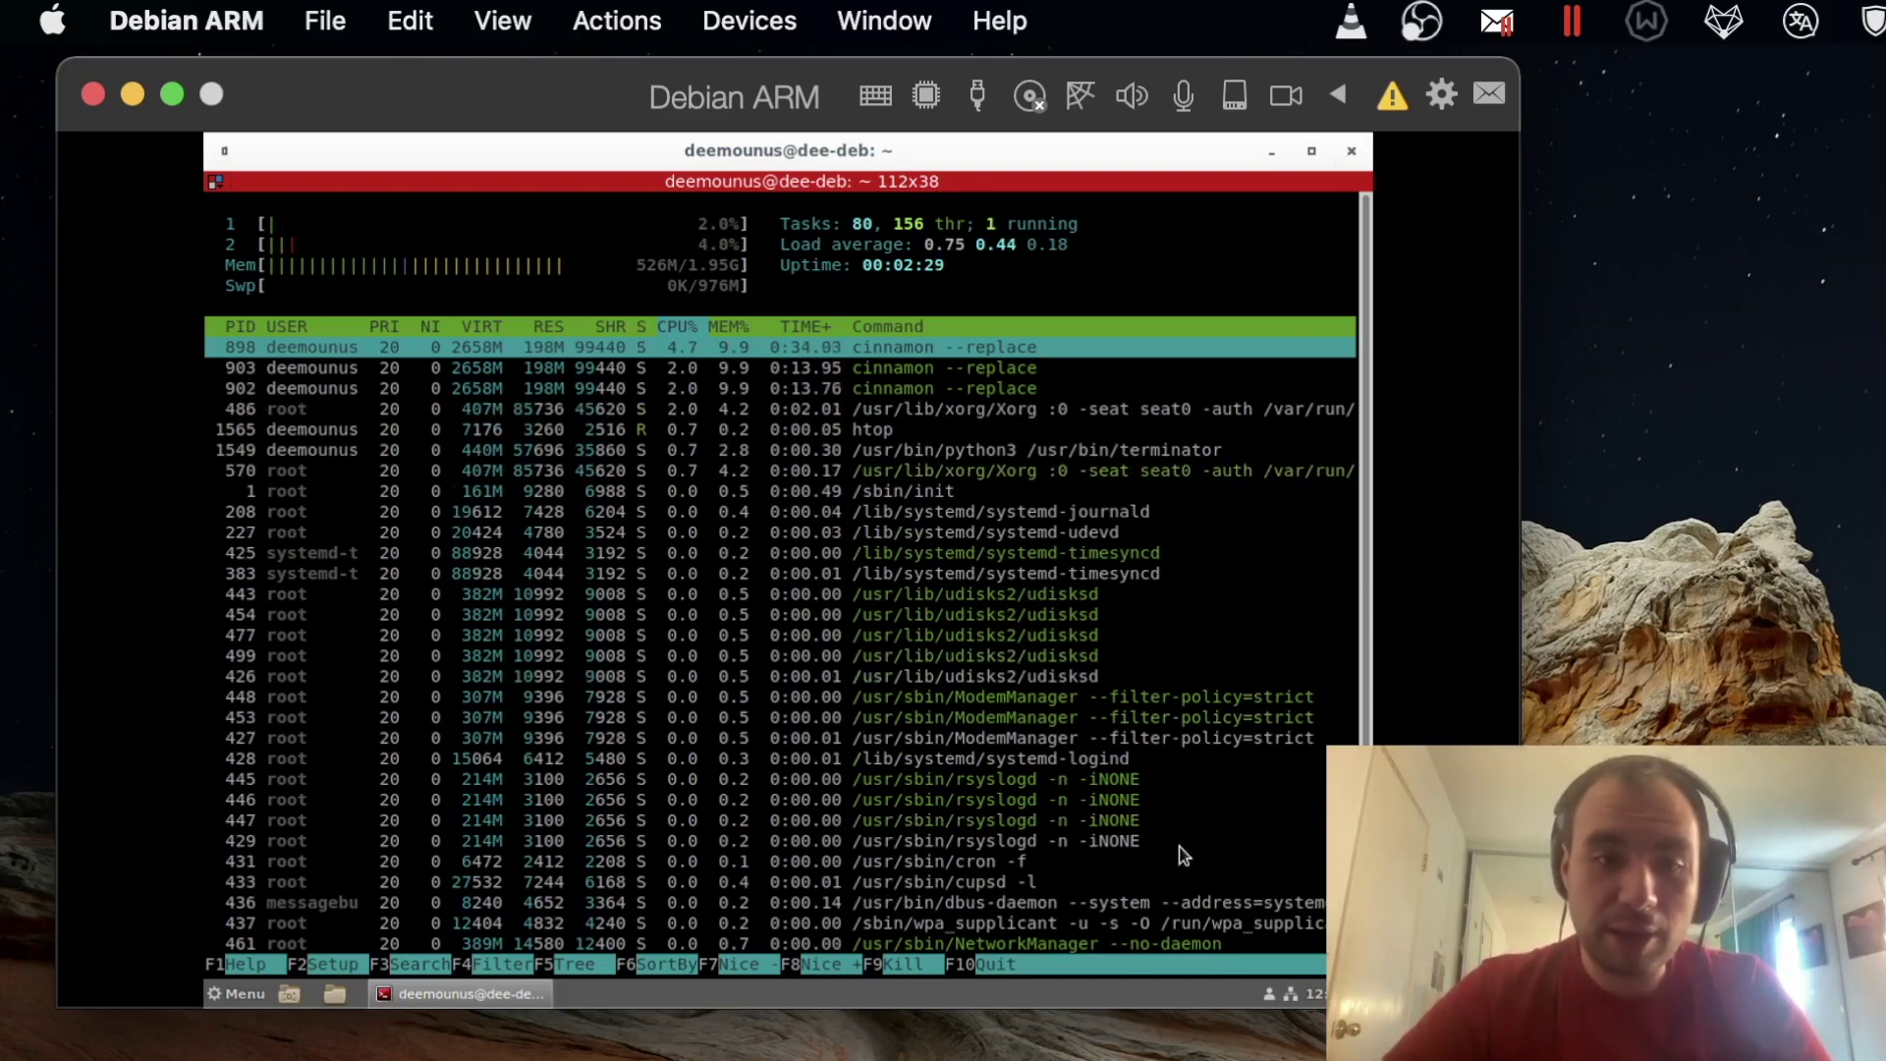
left_click(990, 965)
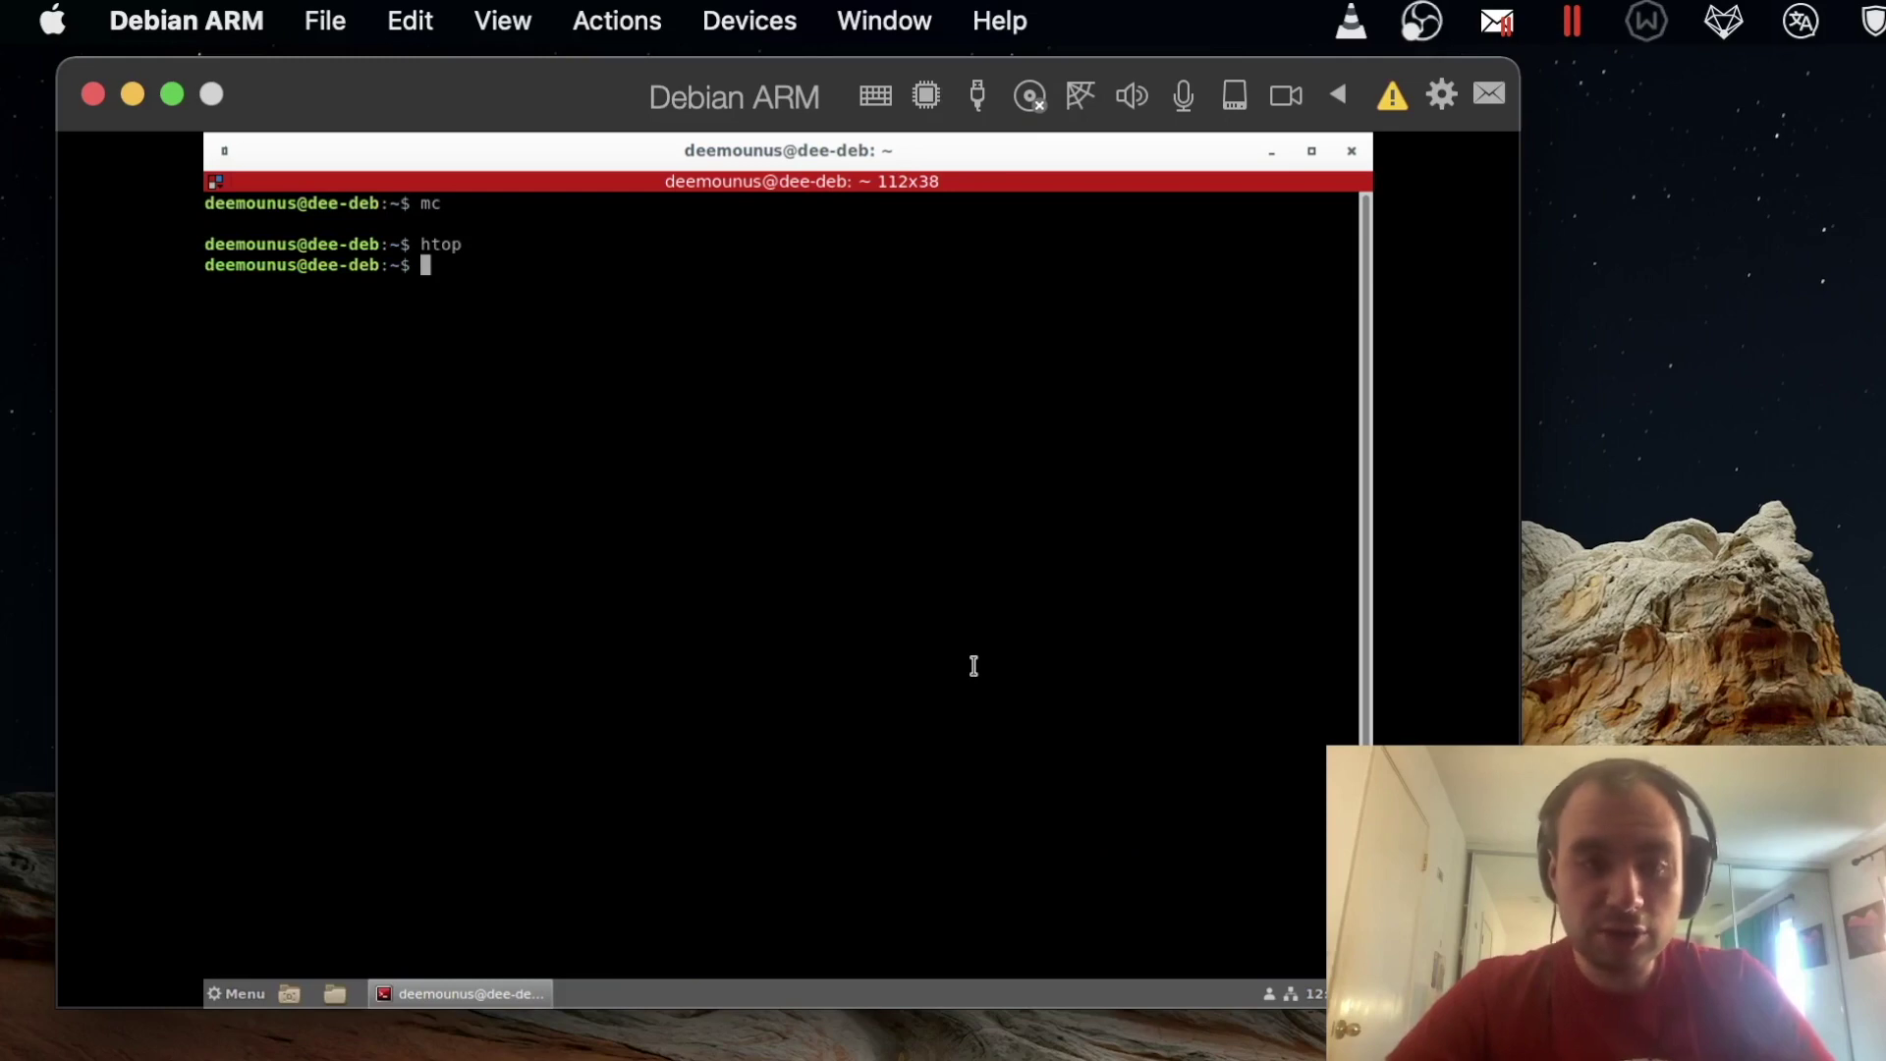
type("krusader")
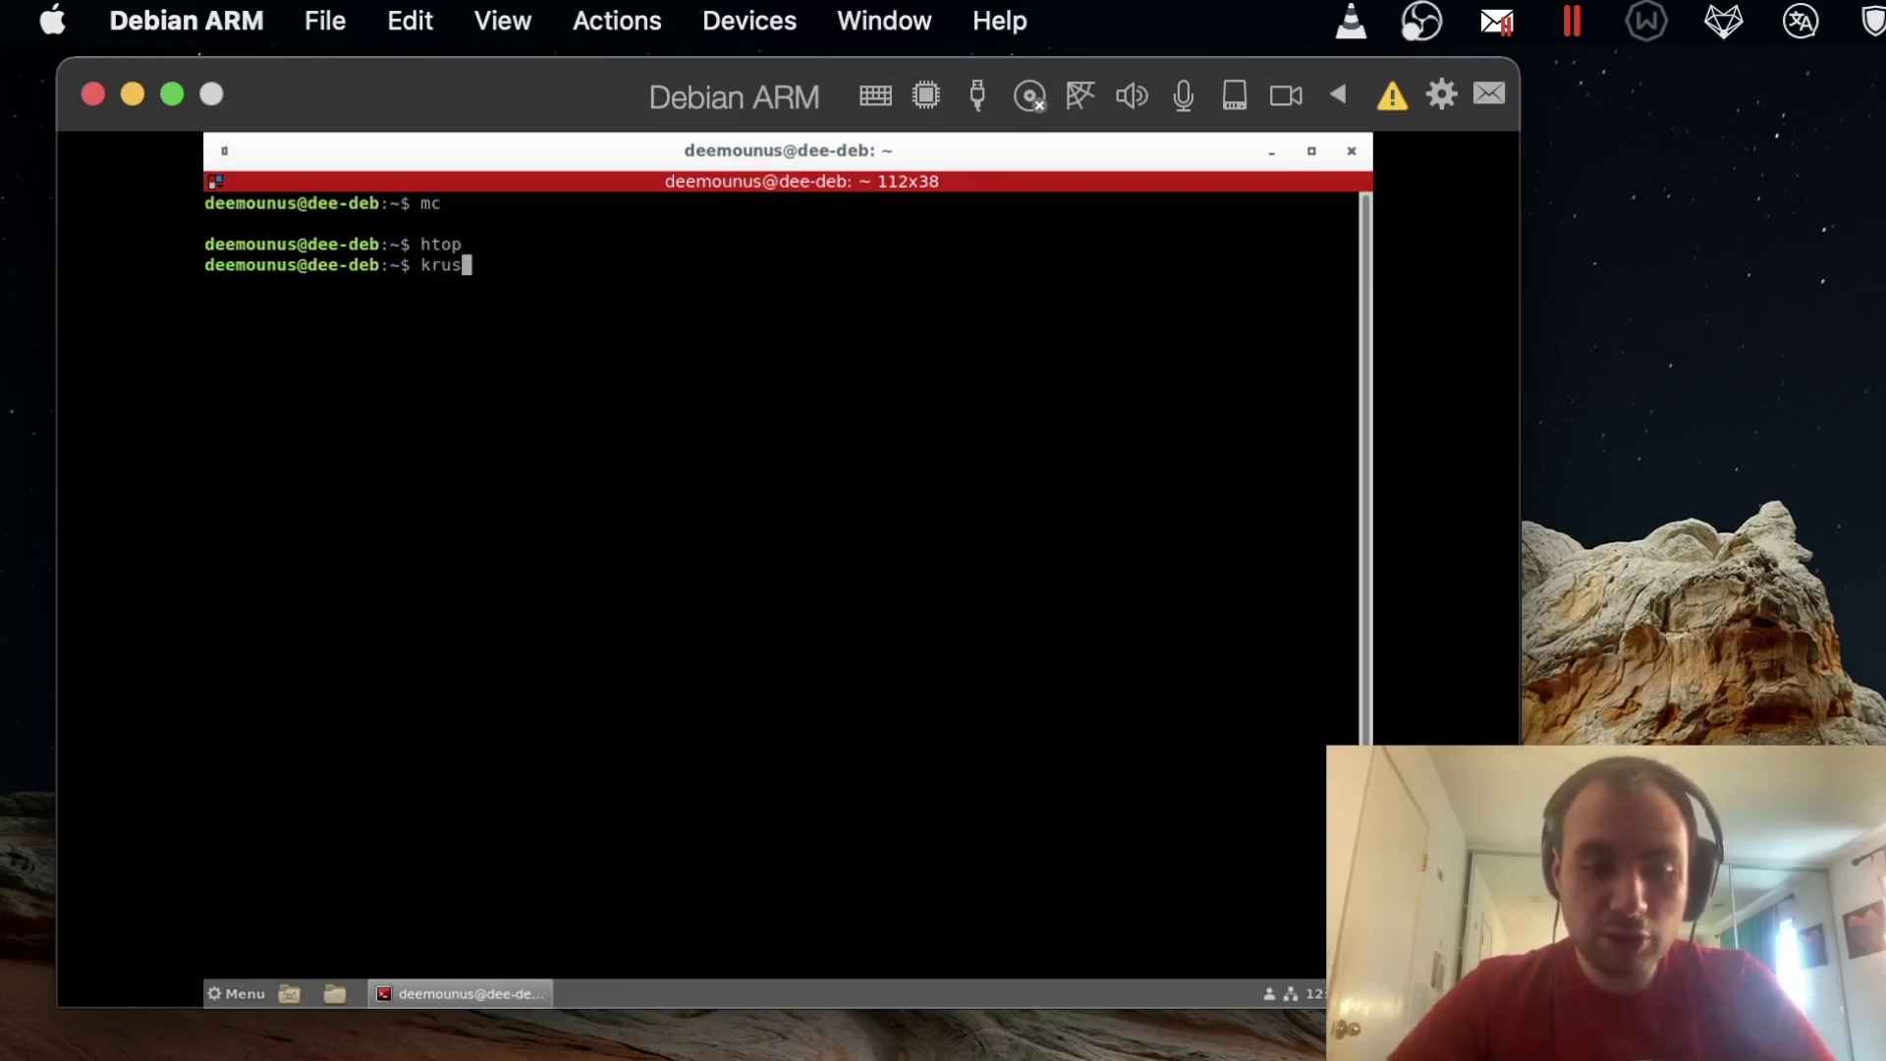
key("Return")
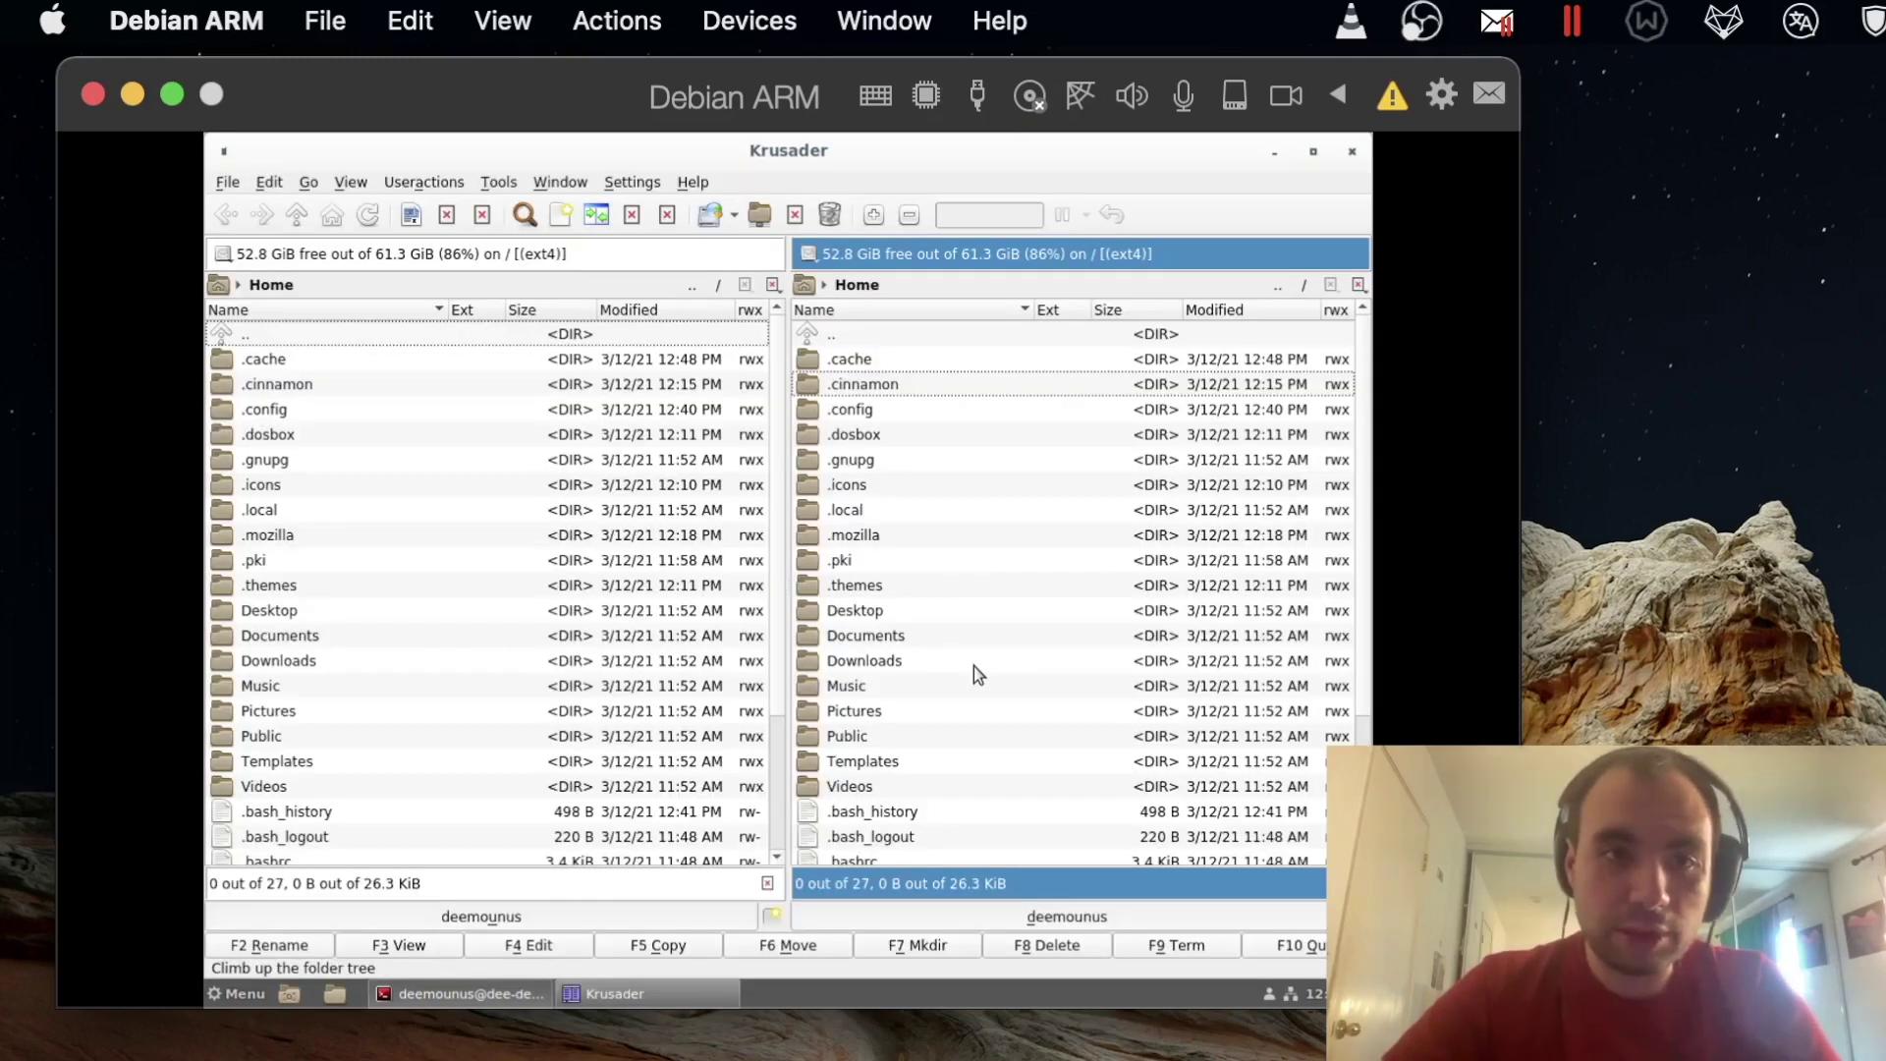
- Close Krusader, run 'sudo apt update' until all packages are up to date, then close Terminator
key("F10")
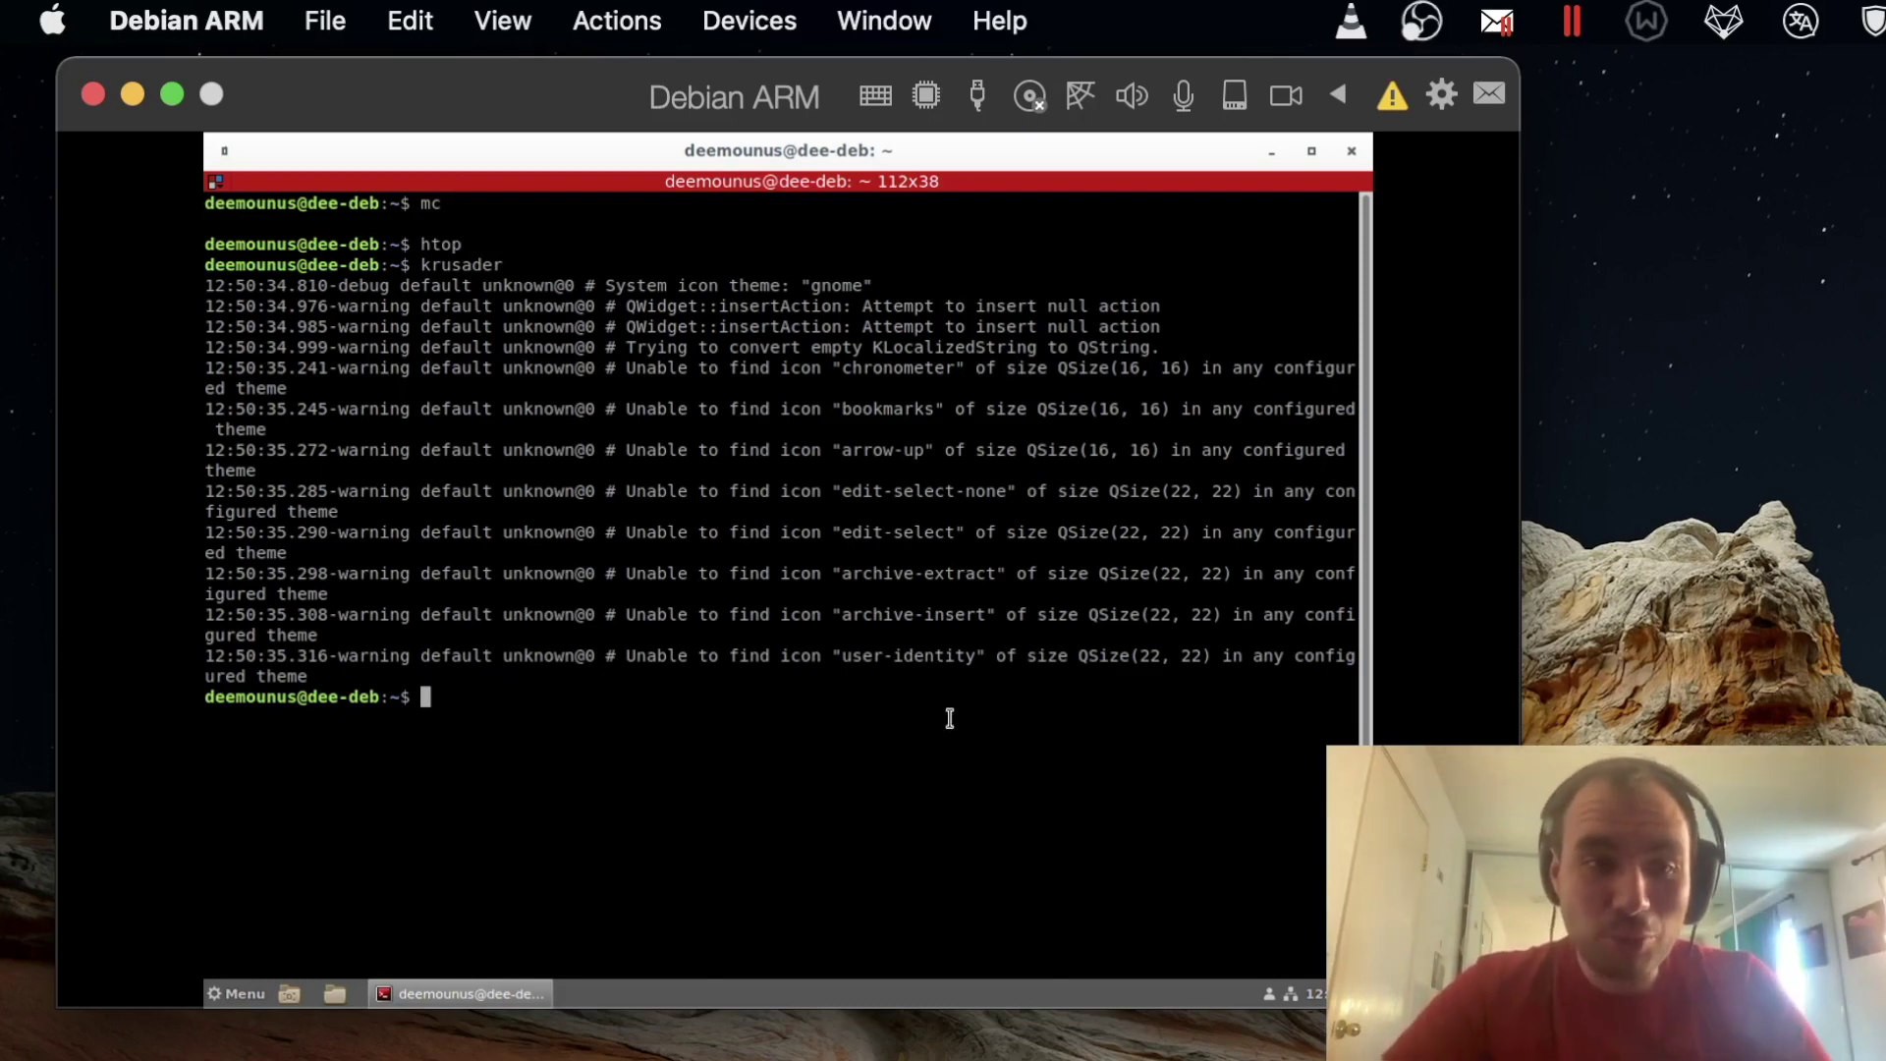
type("sudo ")
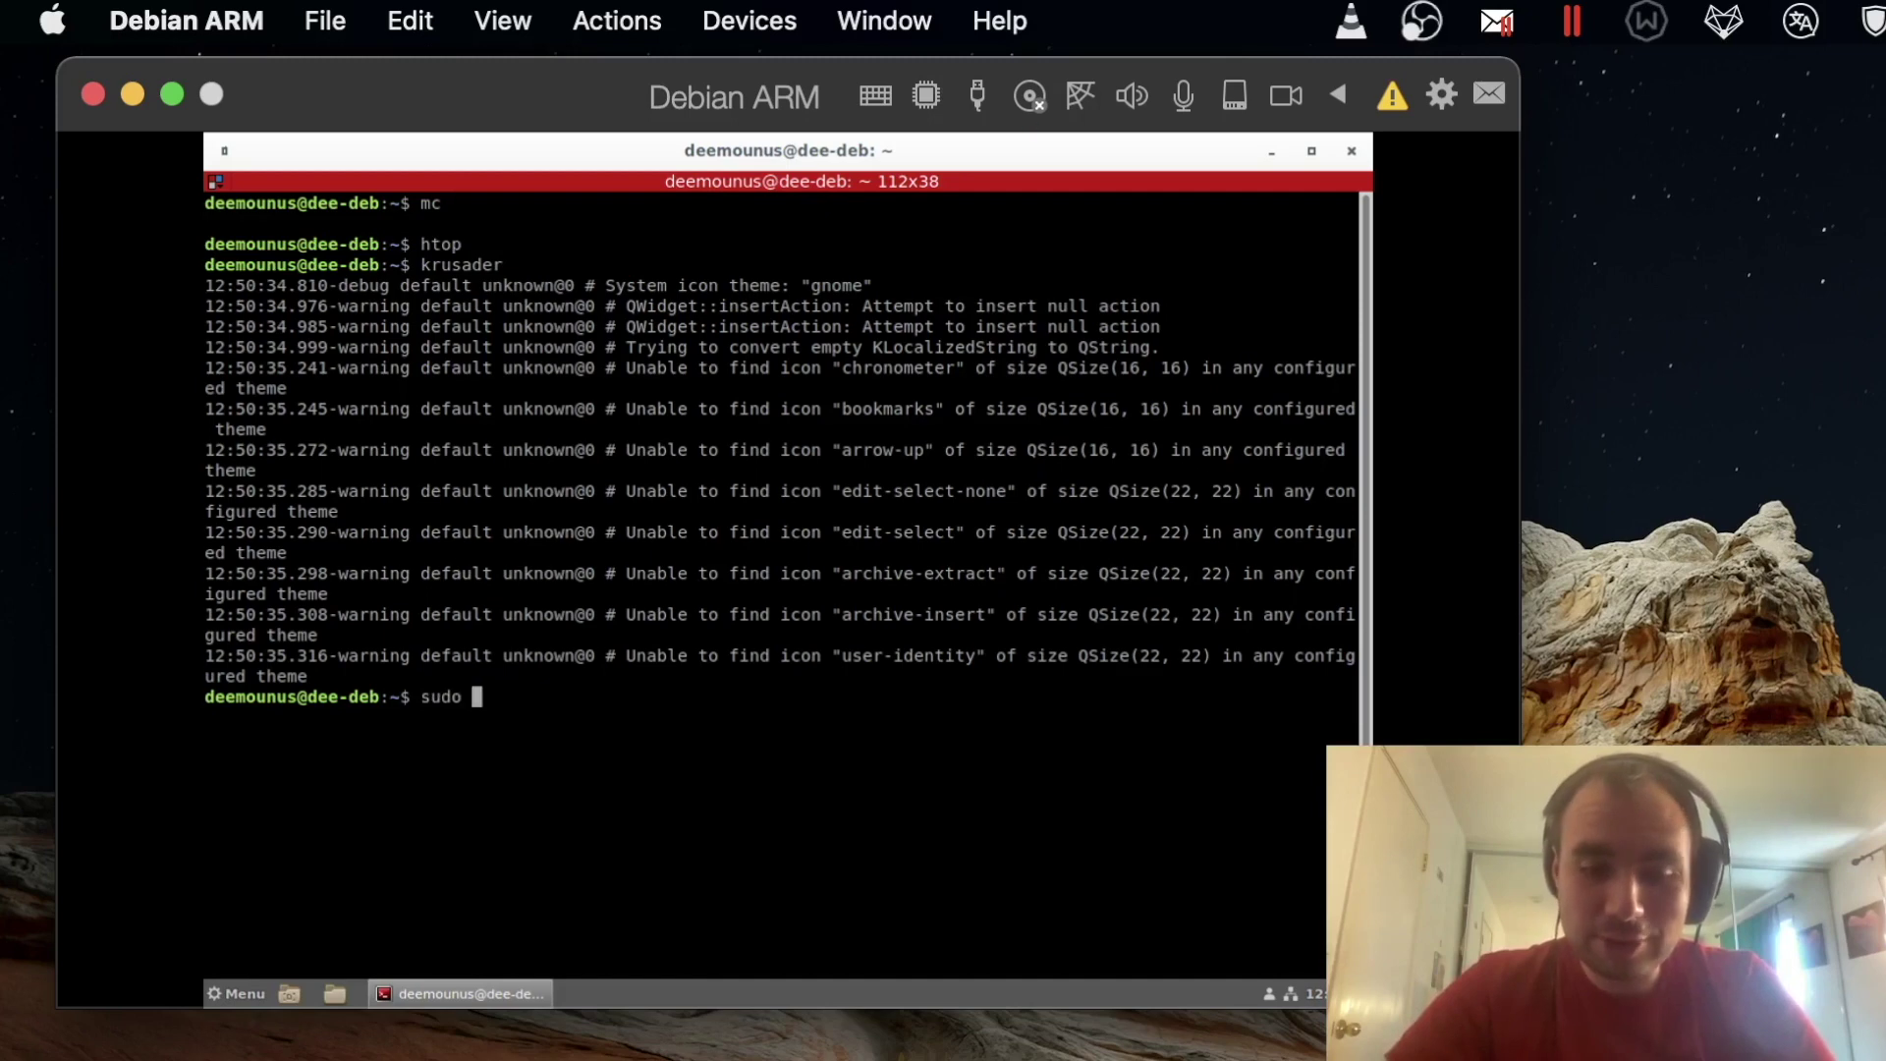
type("apt update")
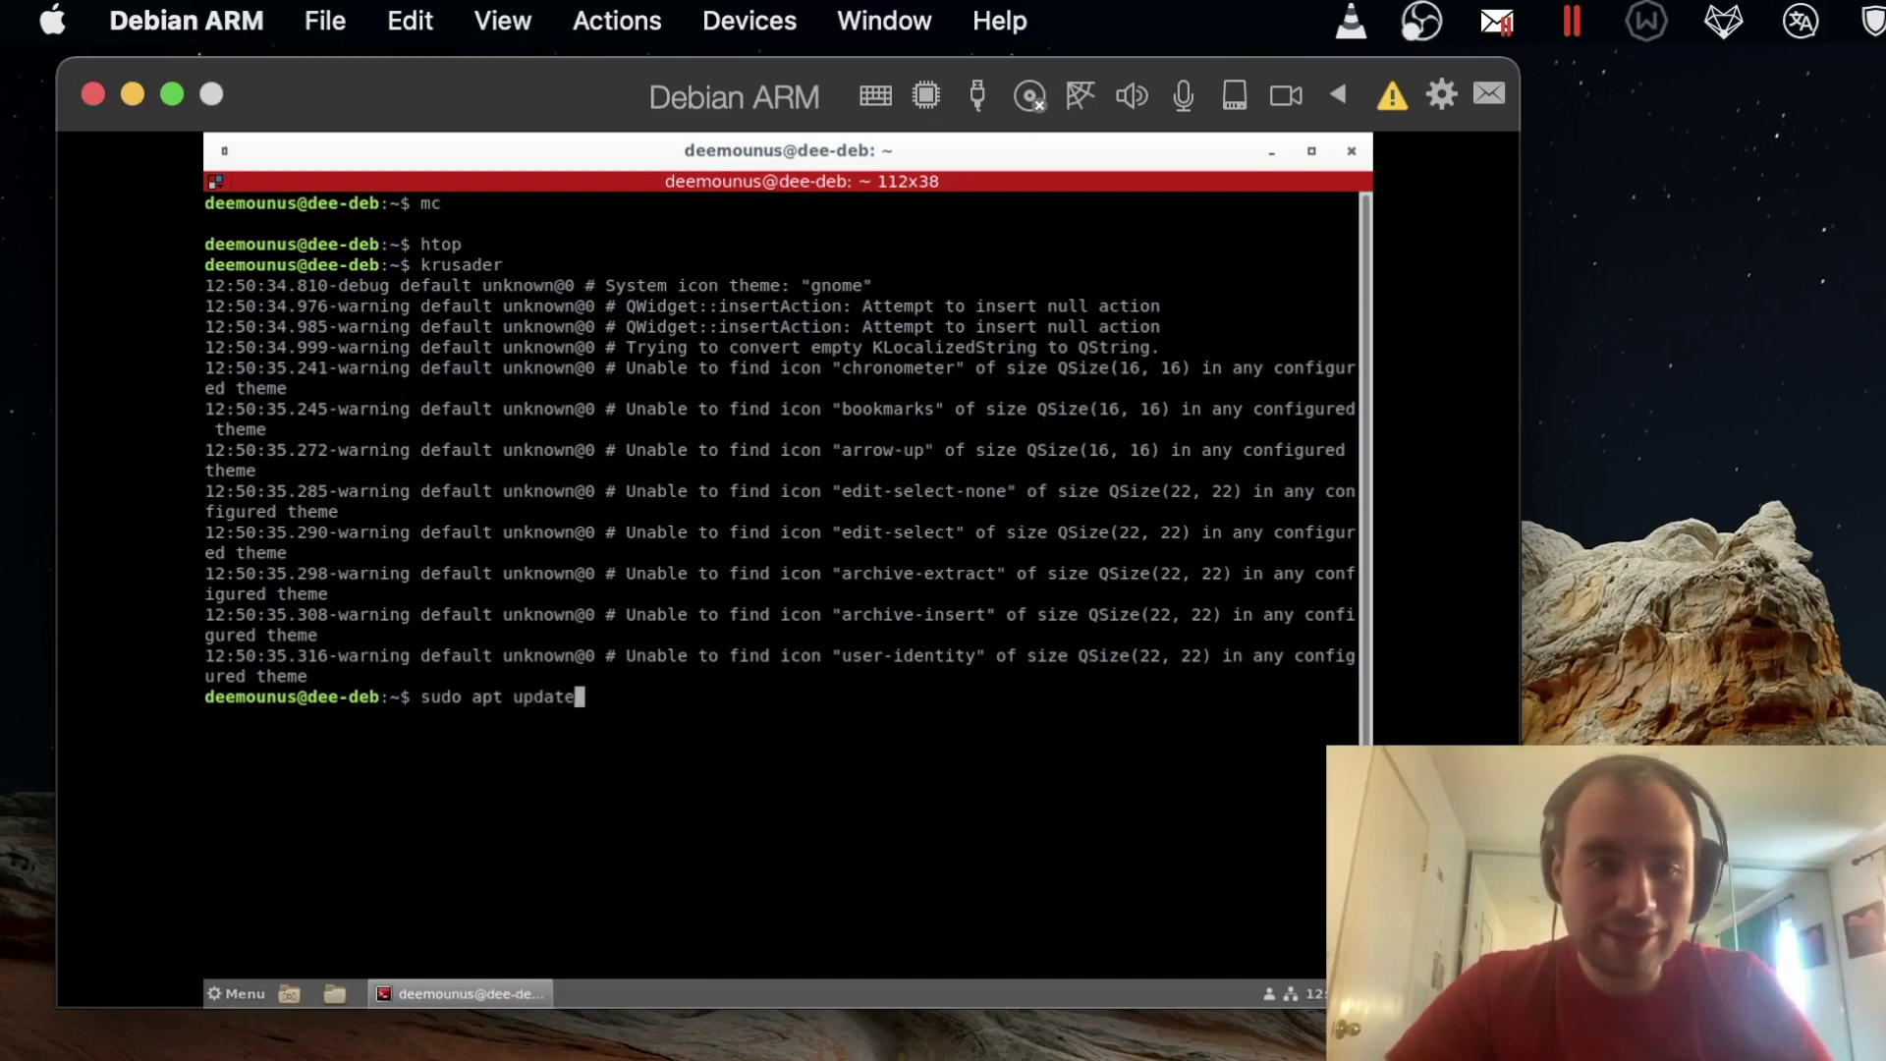
key("Return")
key("Return")
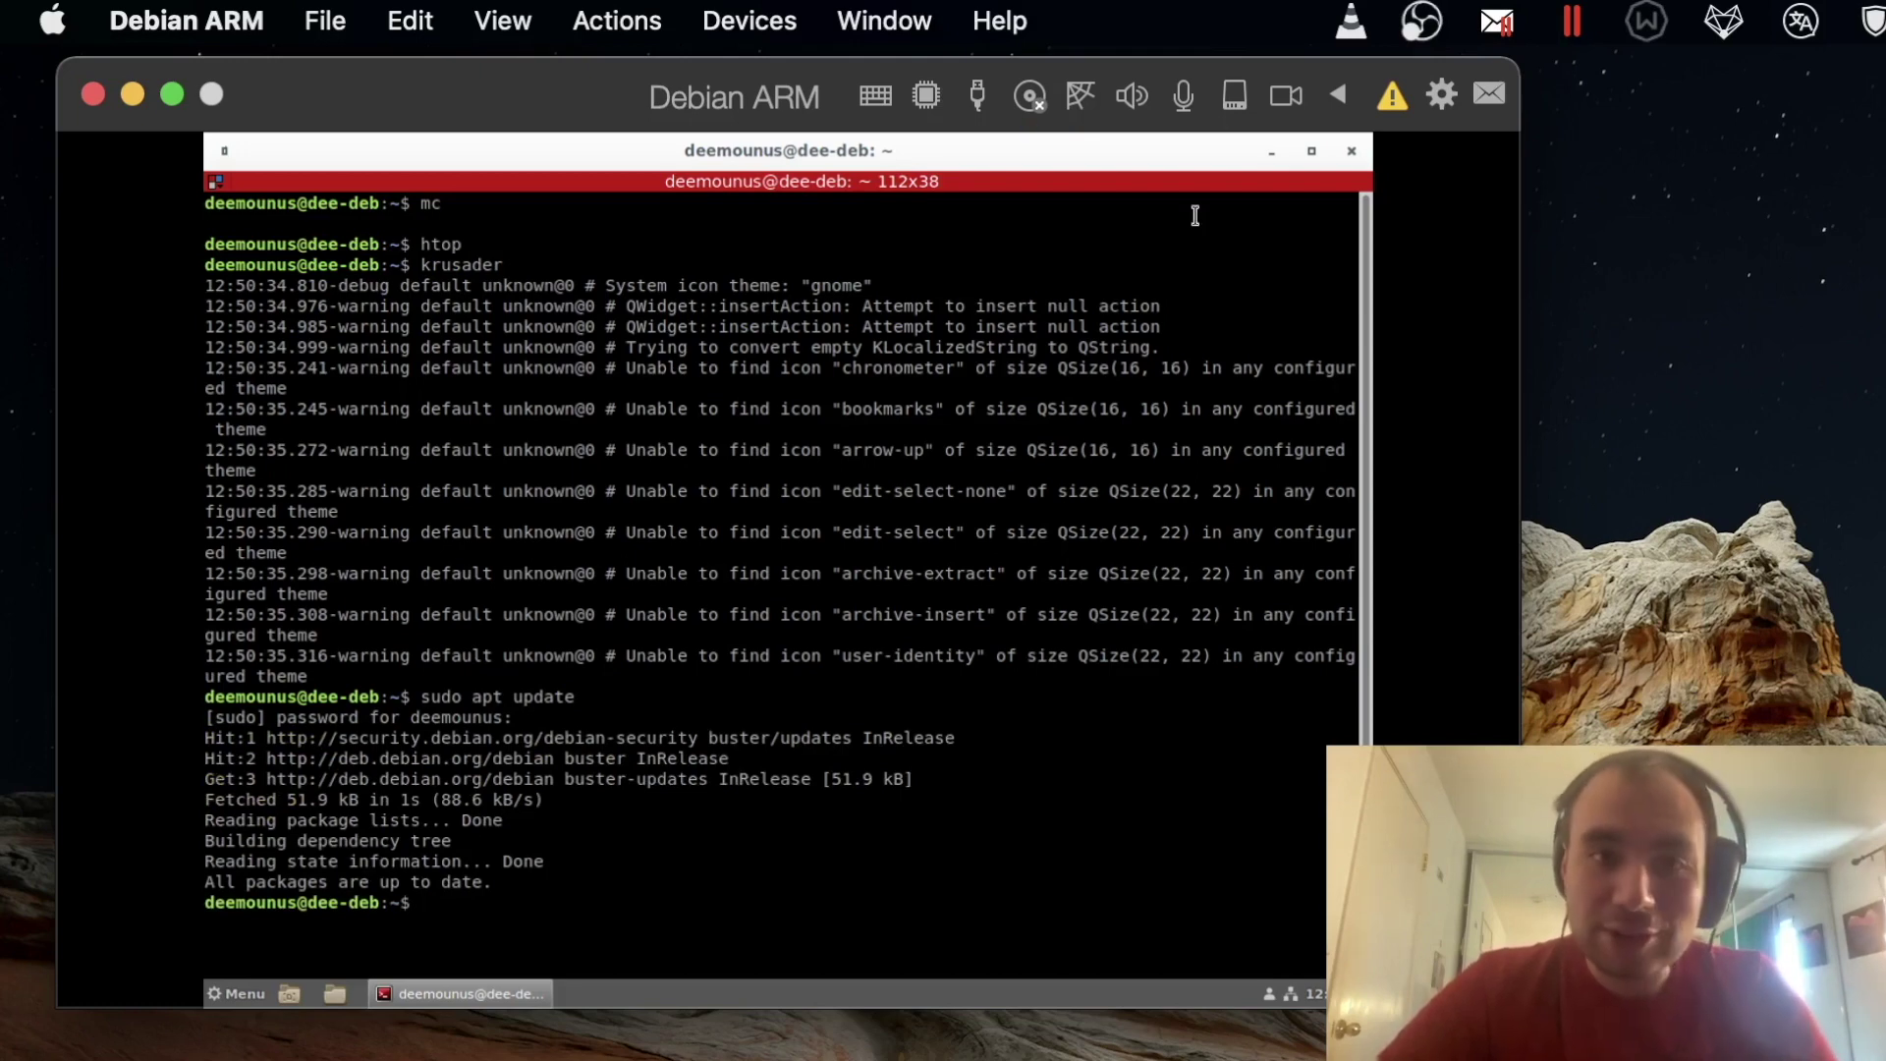
left_click(1351, 150)
left_click(245, 994)
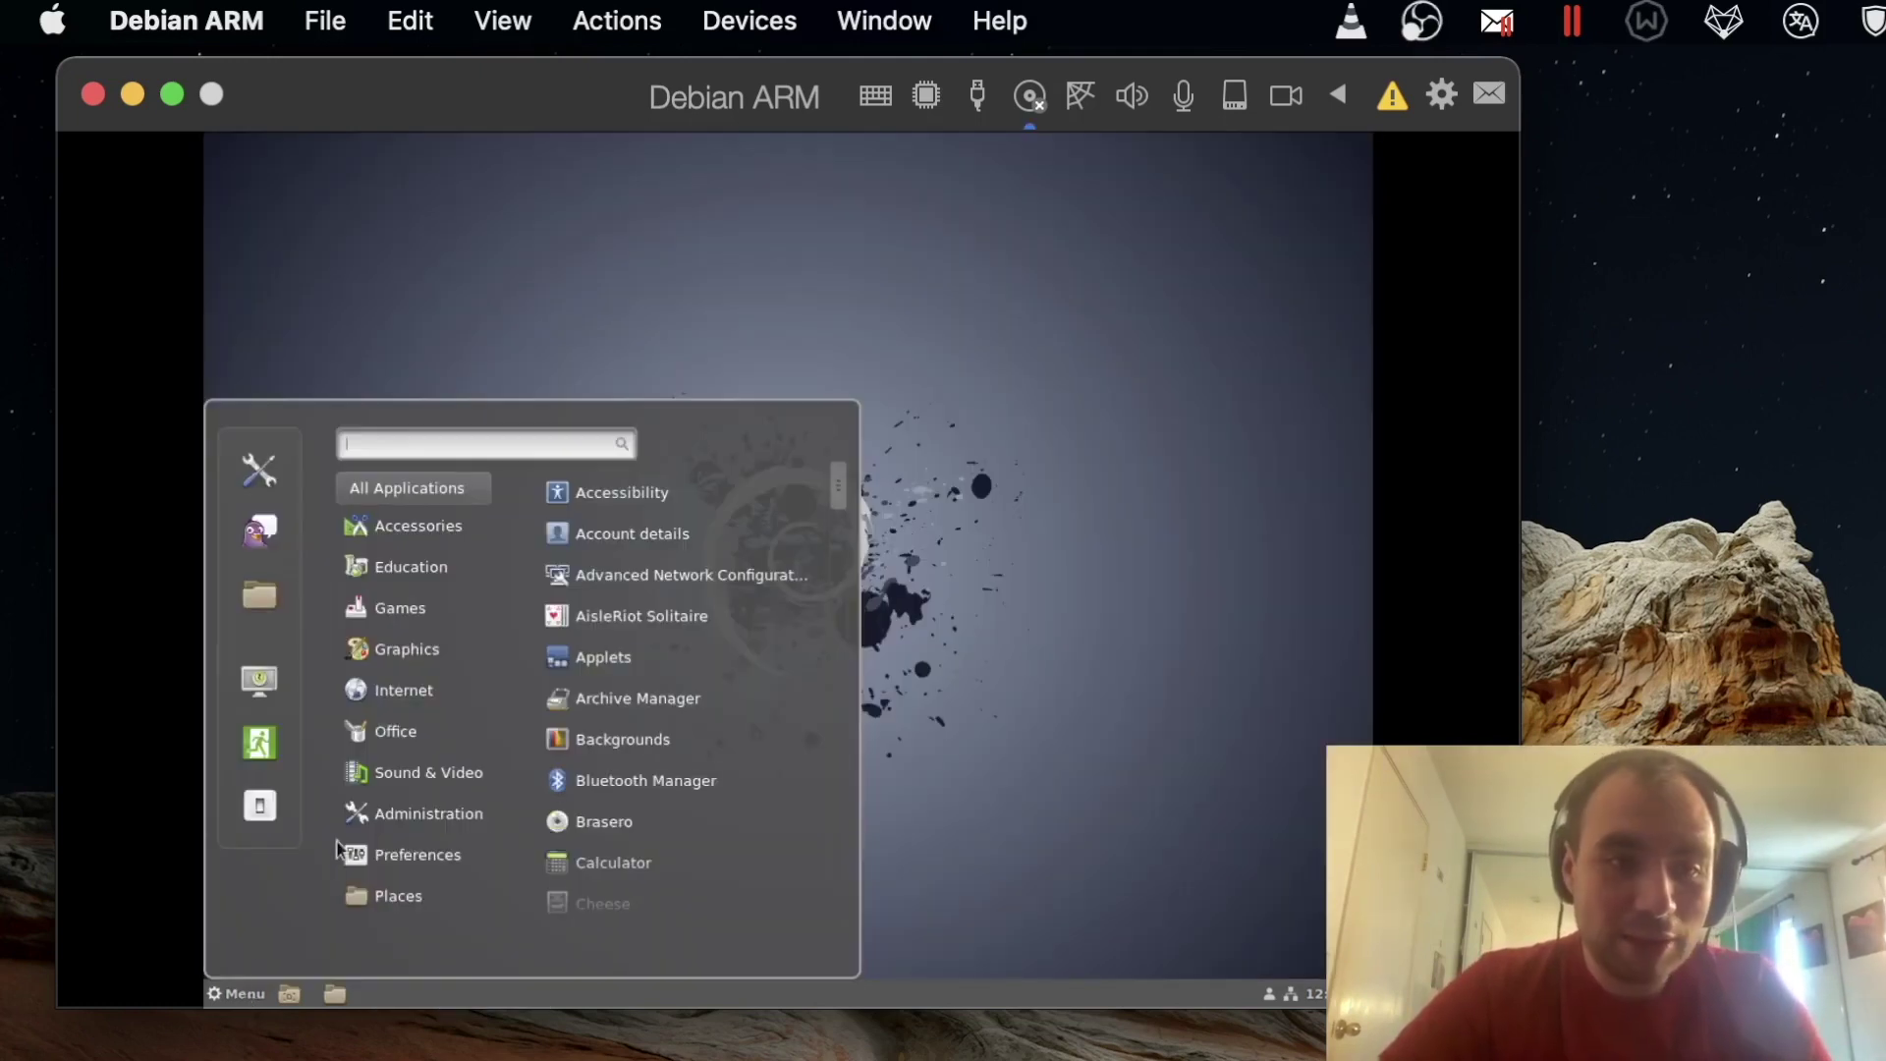
- Launch LibreOffice Writer from Office, type 'Please subscribe to my channe', then close Writer and the Home file manager
mouse_move(393, 729)
left_click(595, 731)
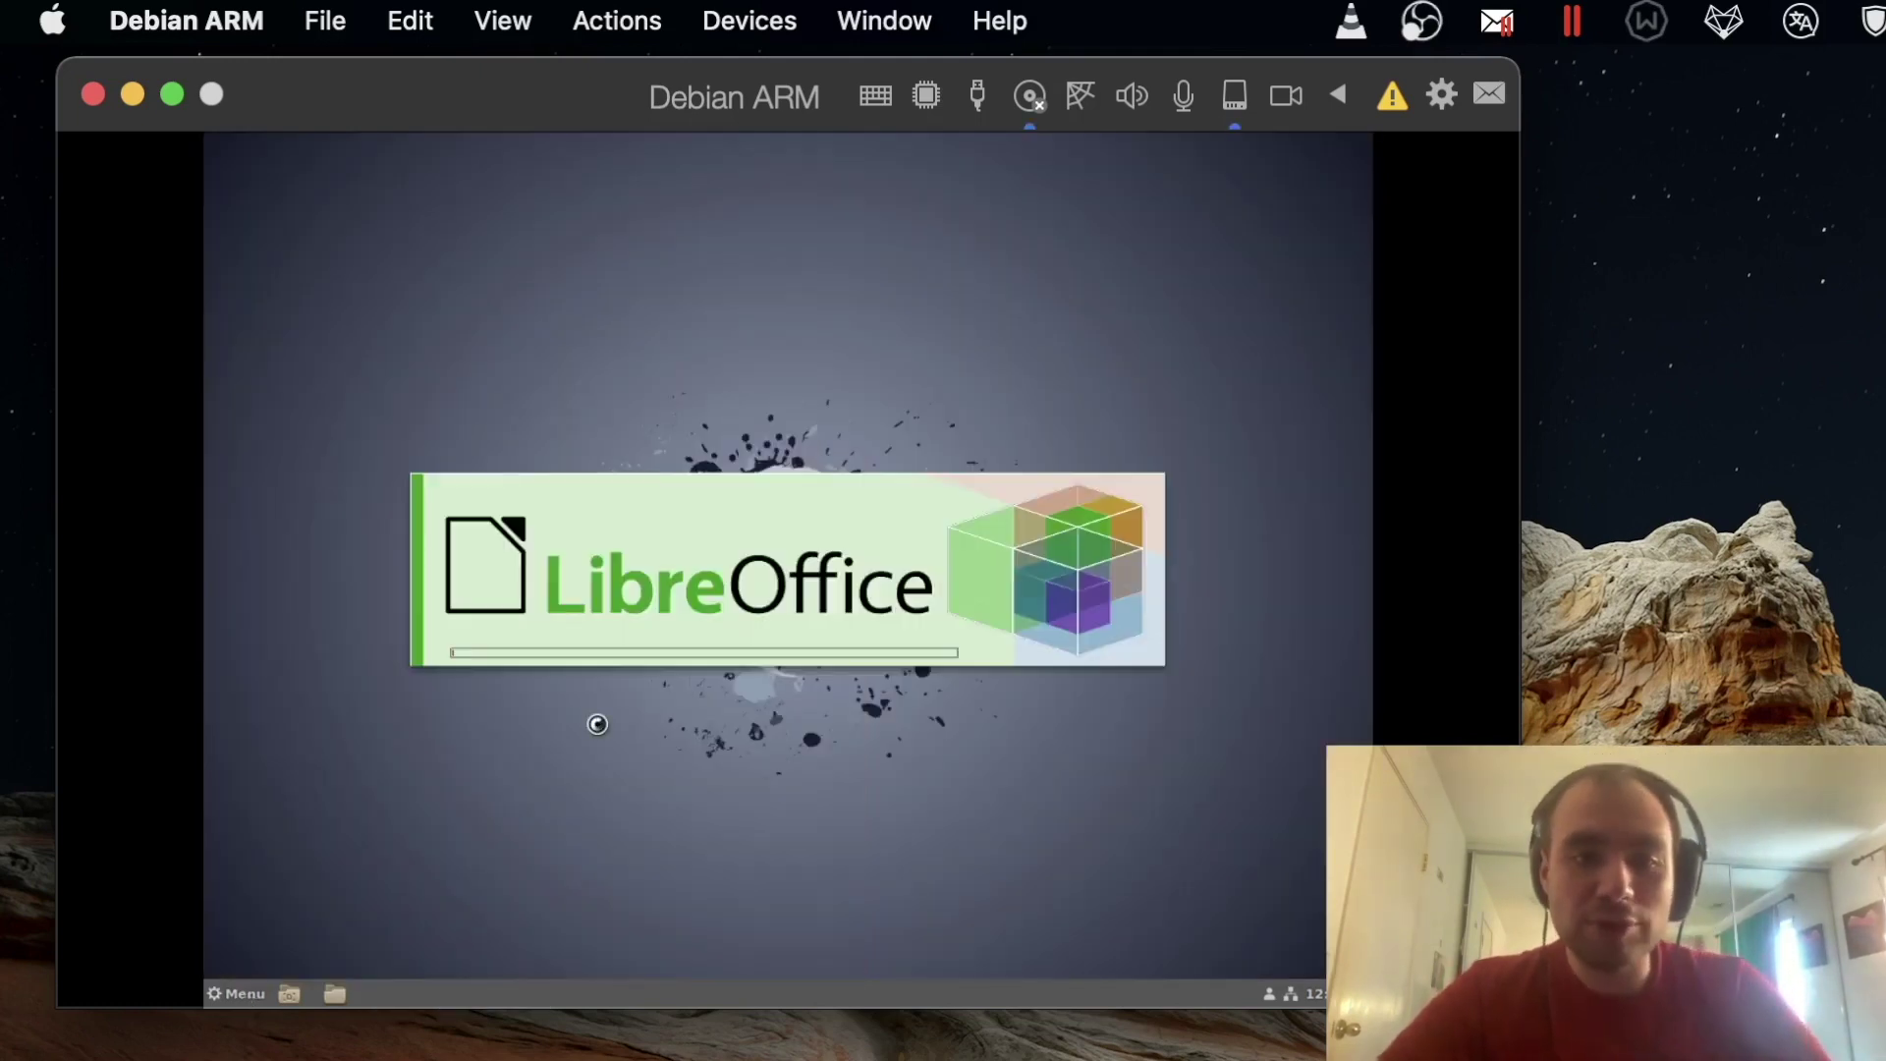
type("Please subsc")
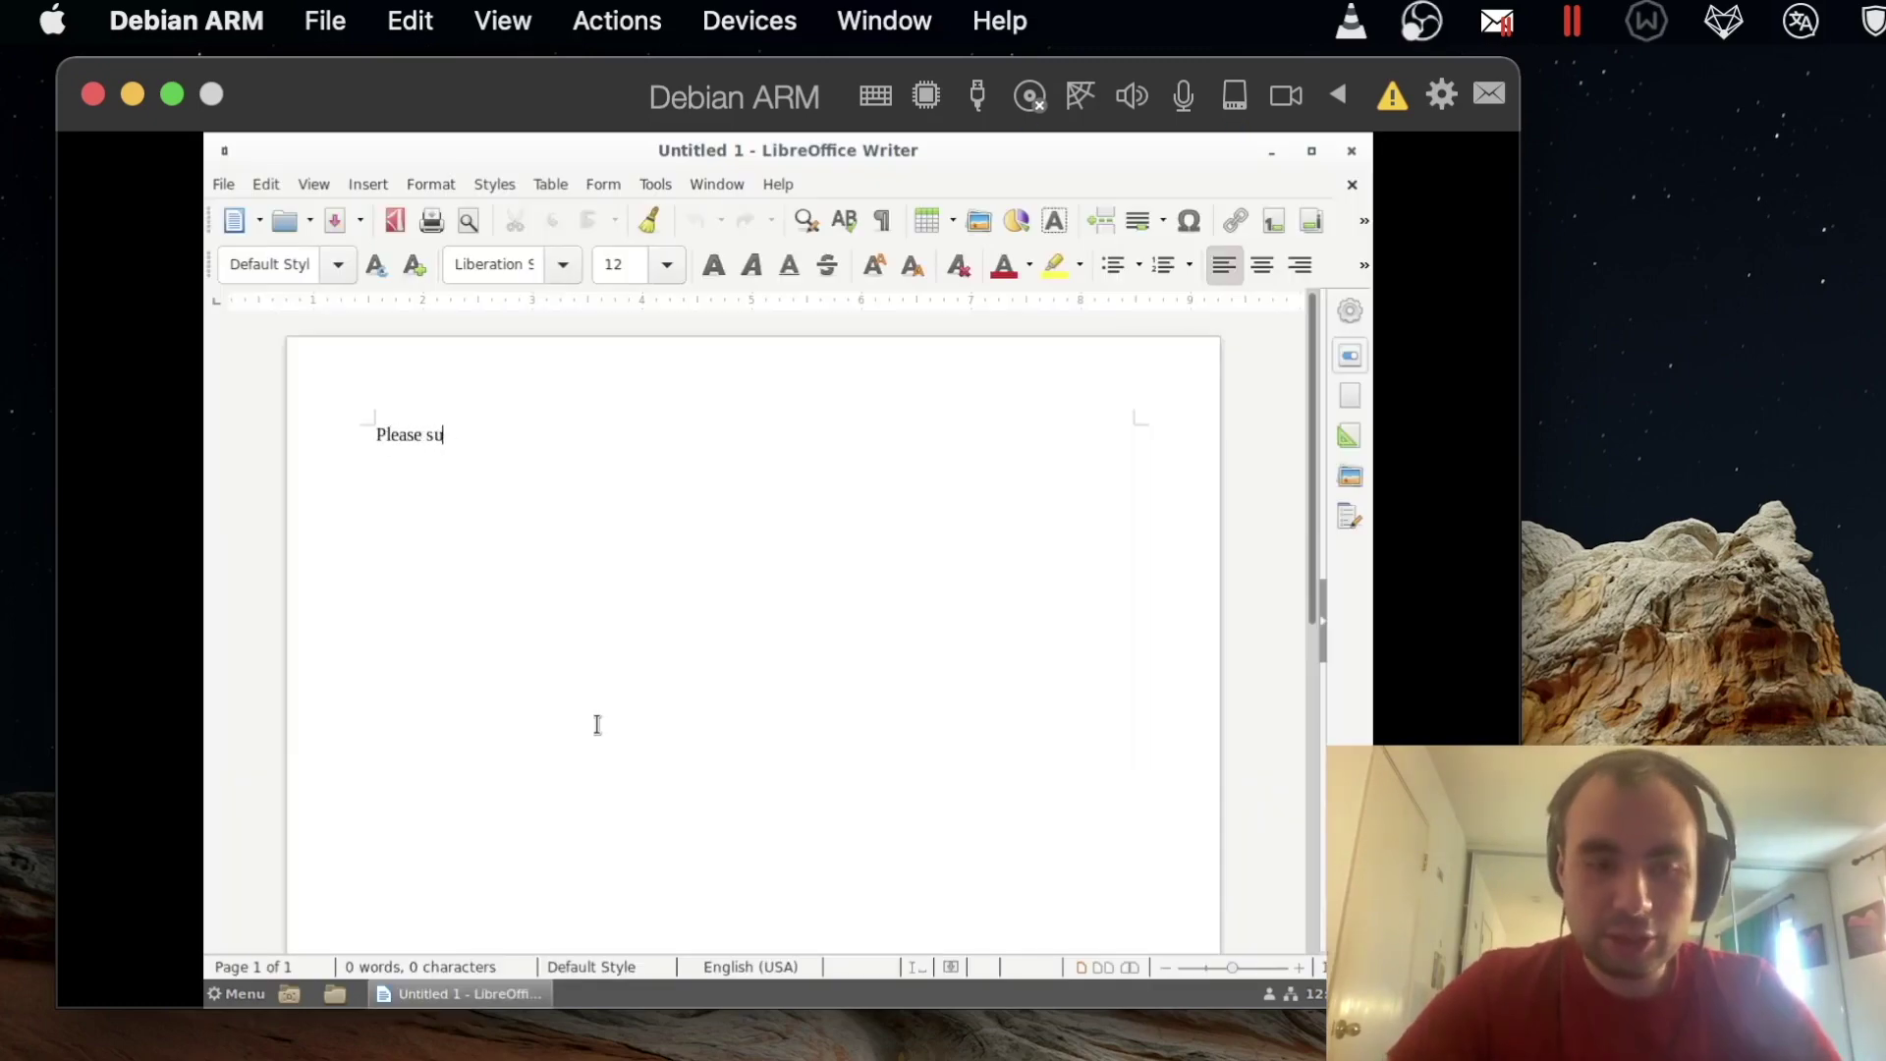
type("ribe to my channe")
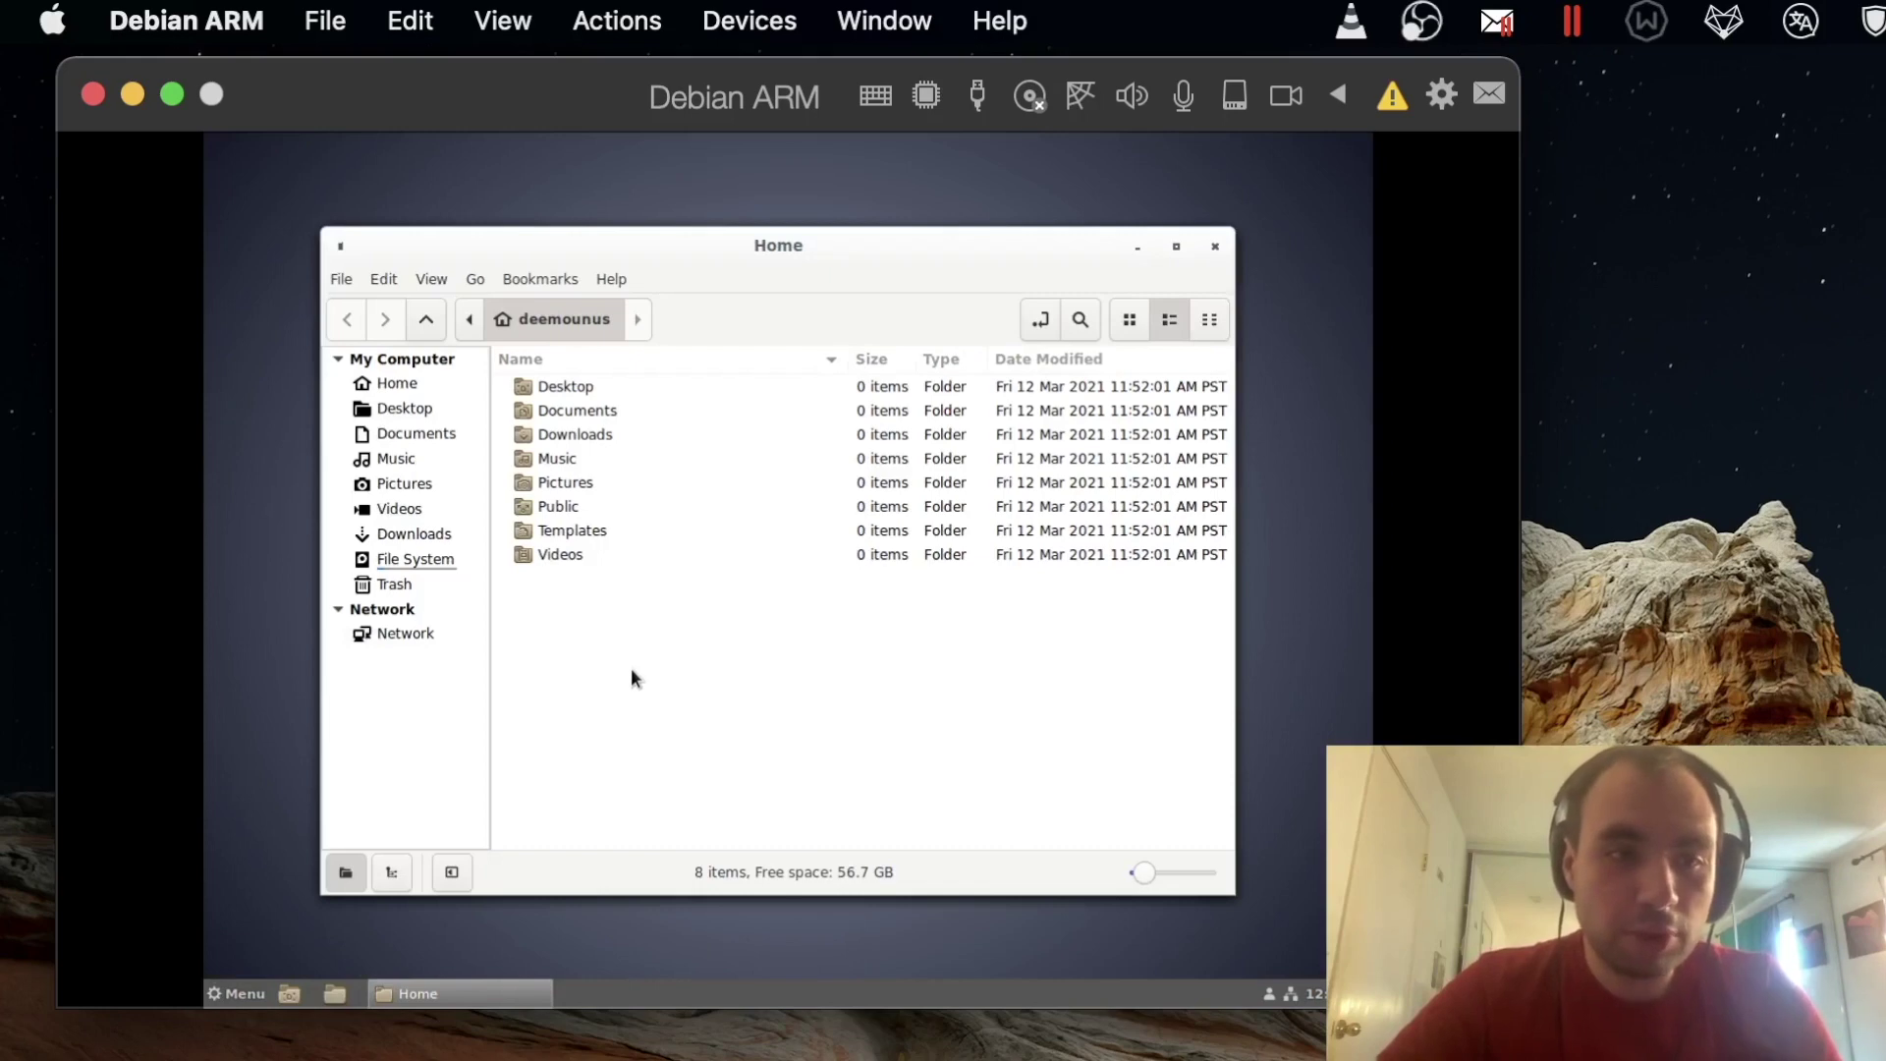
left_click(1215, 246)
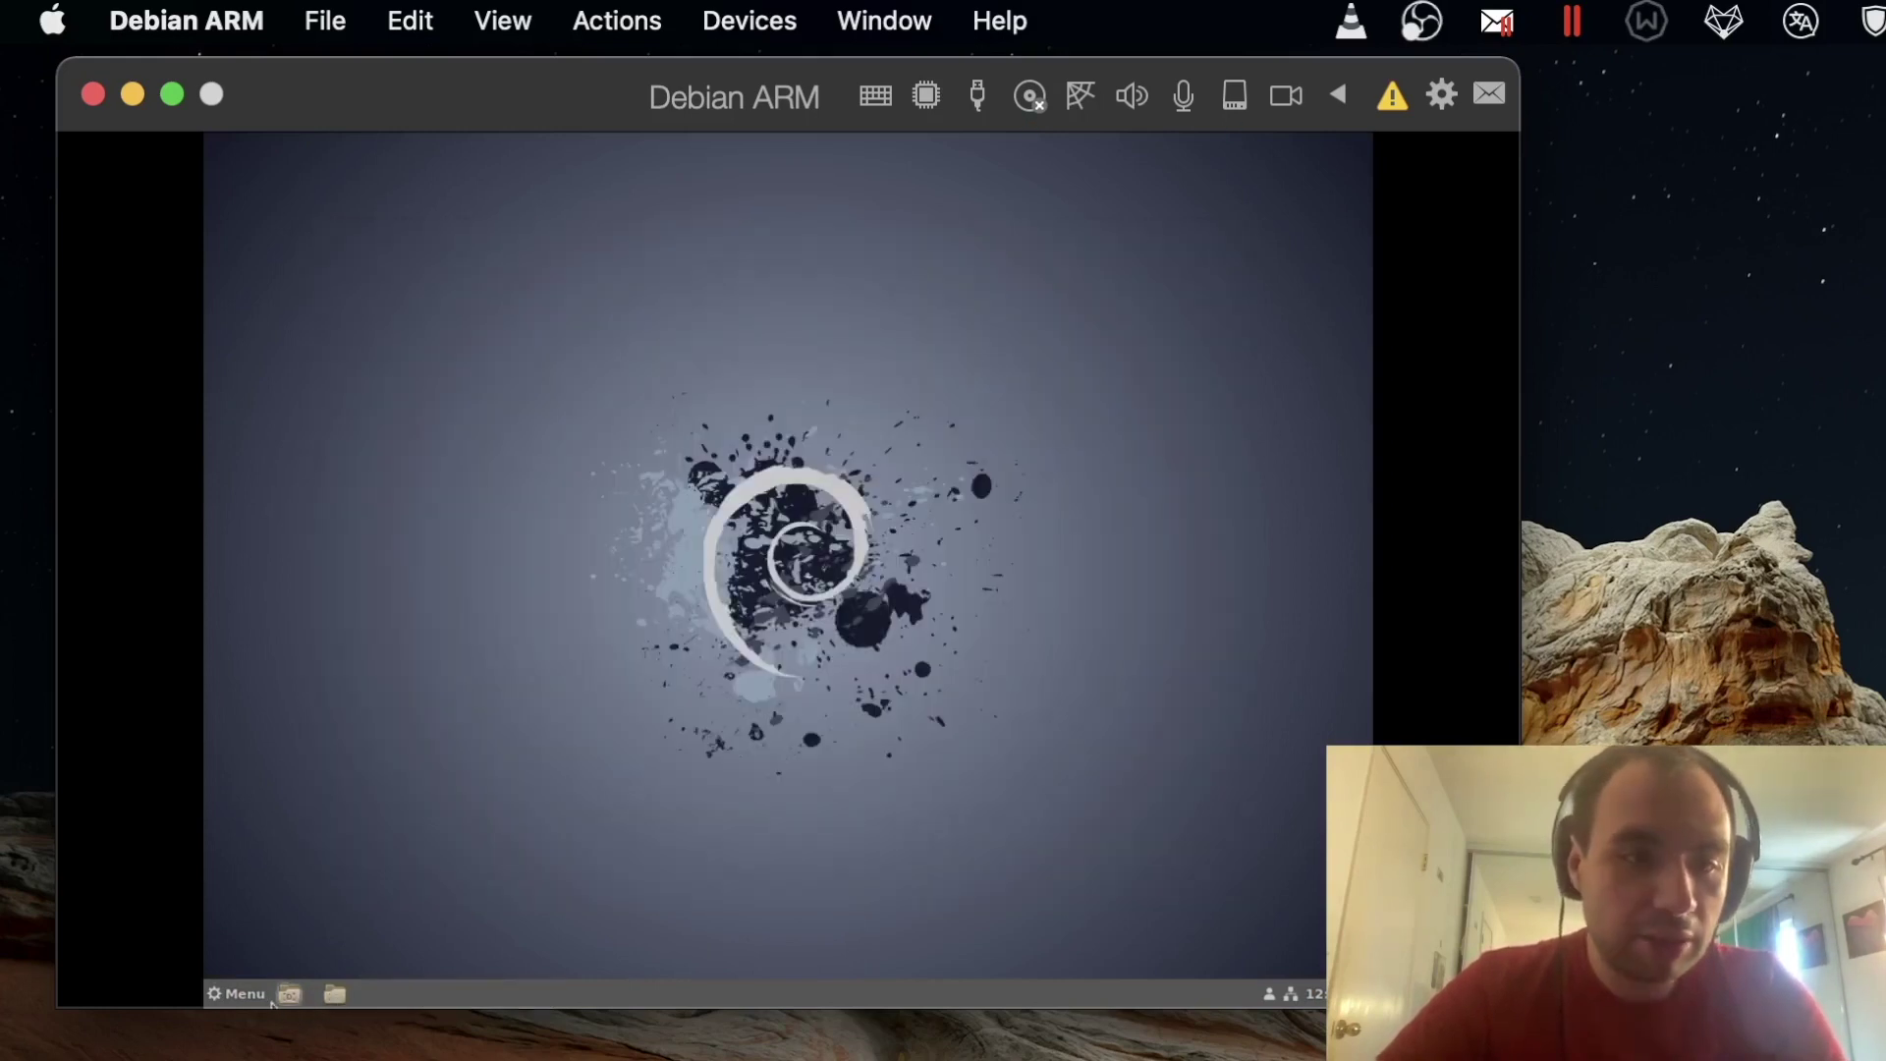
left_click(236, 993)
- Run 'uname -ra' in Terminator to show the Linux 4.19.0-14-arm64 aarch64 kernel, then close it
type("ter")
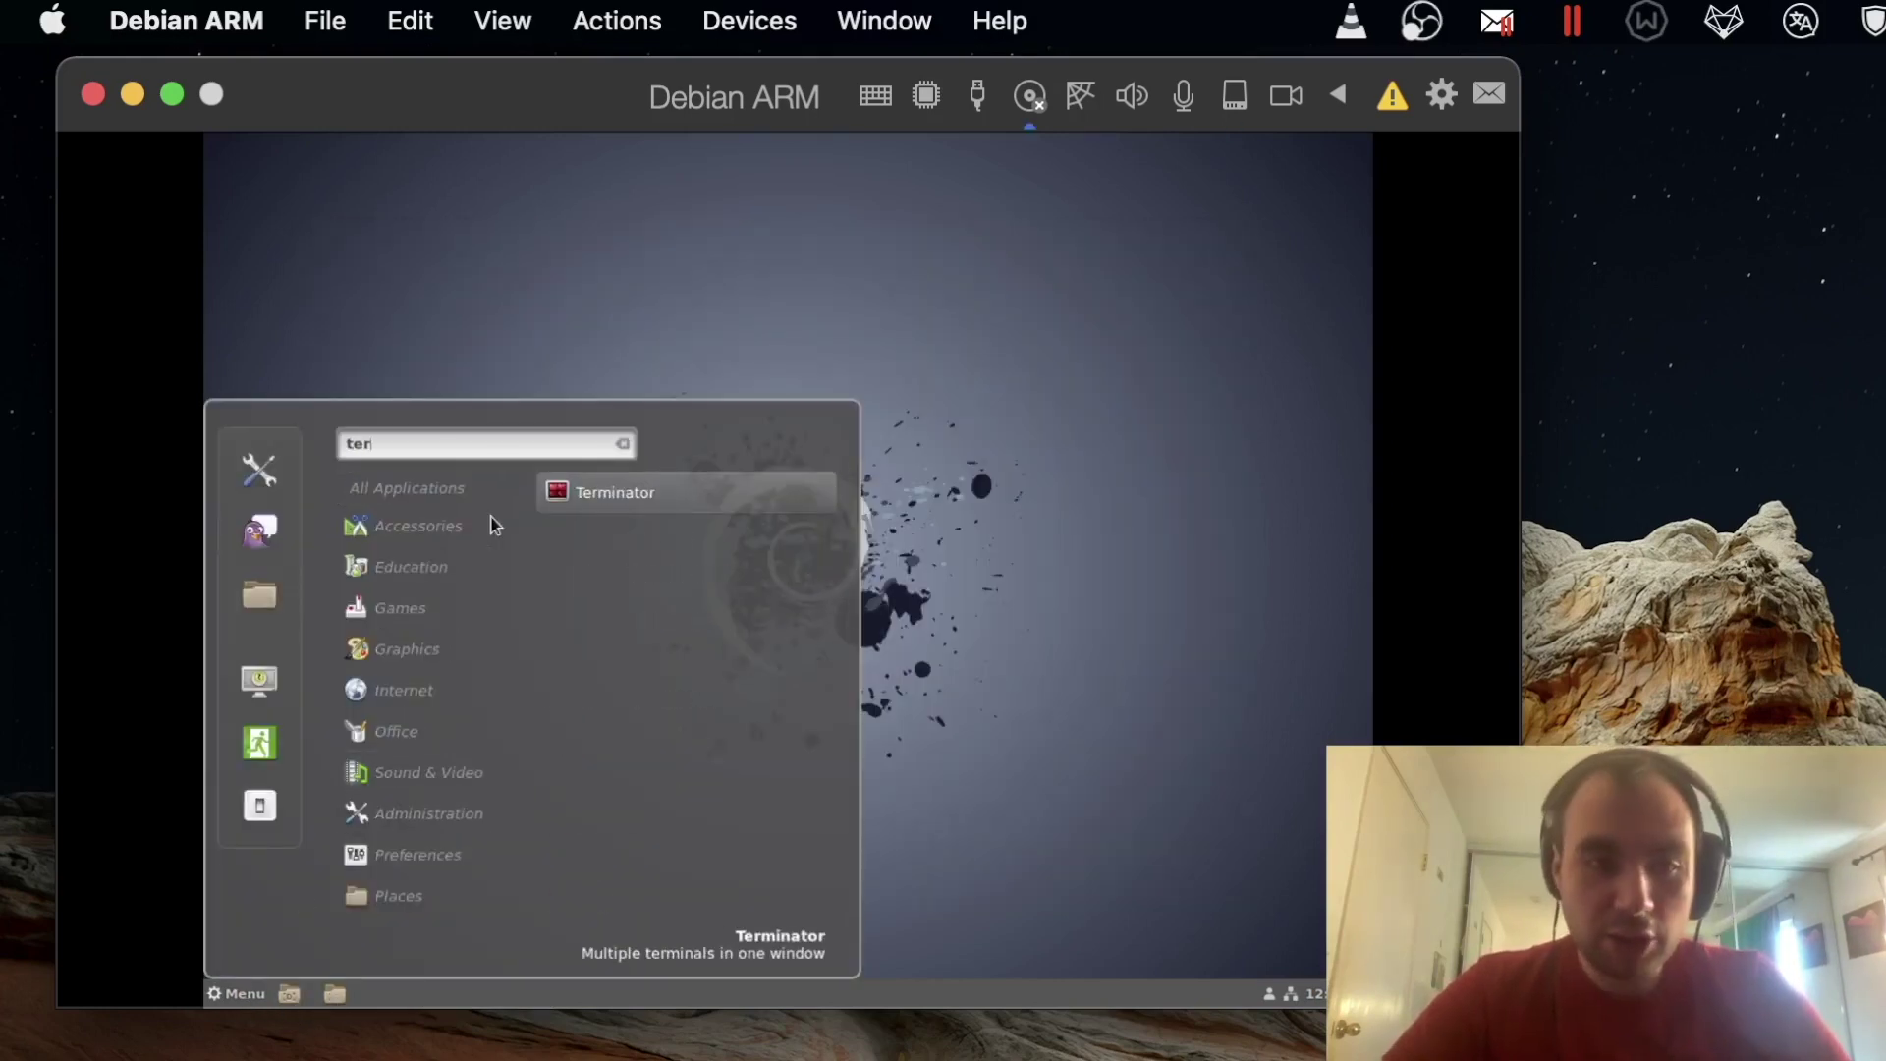
left_click(551, 503)
type("uname -ra")
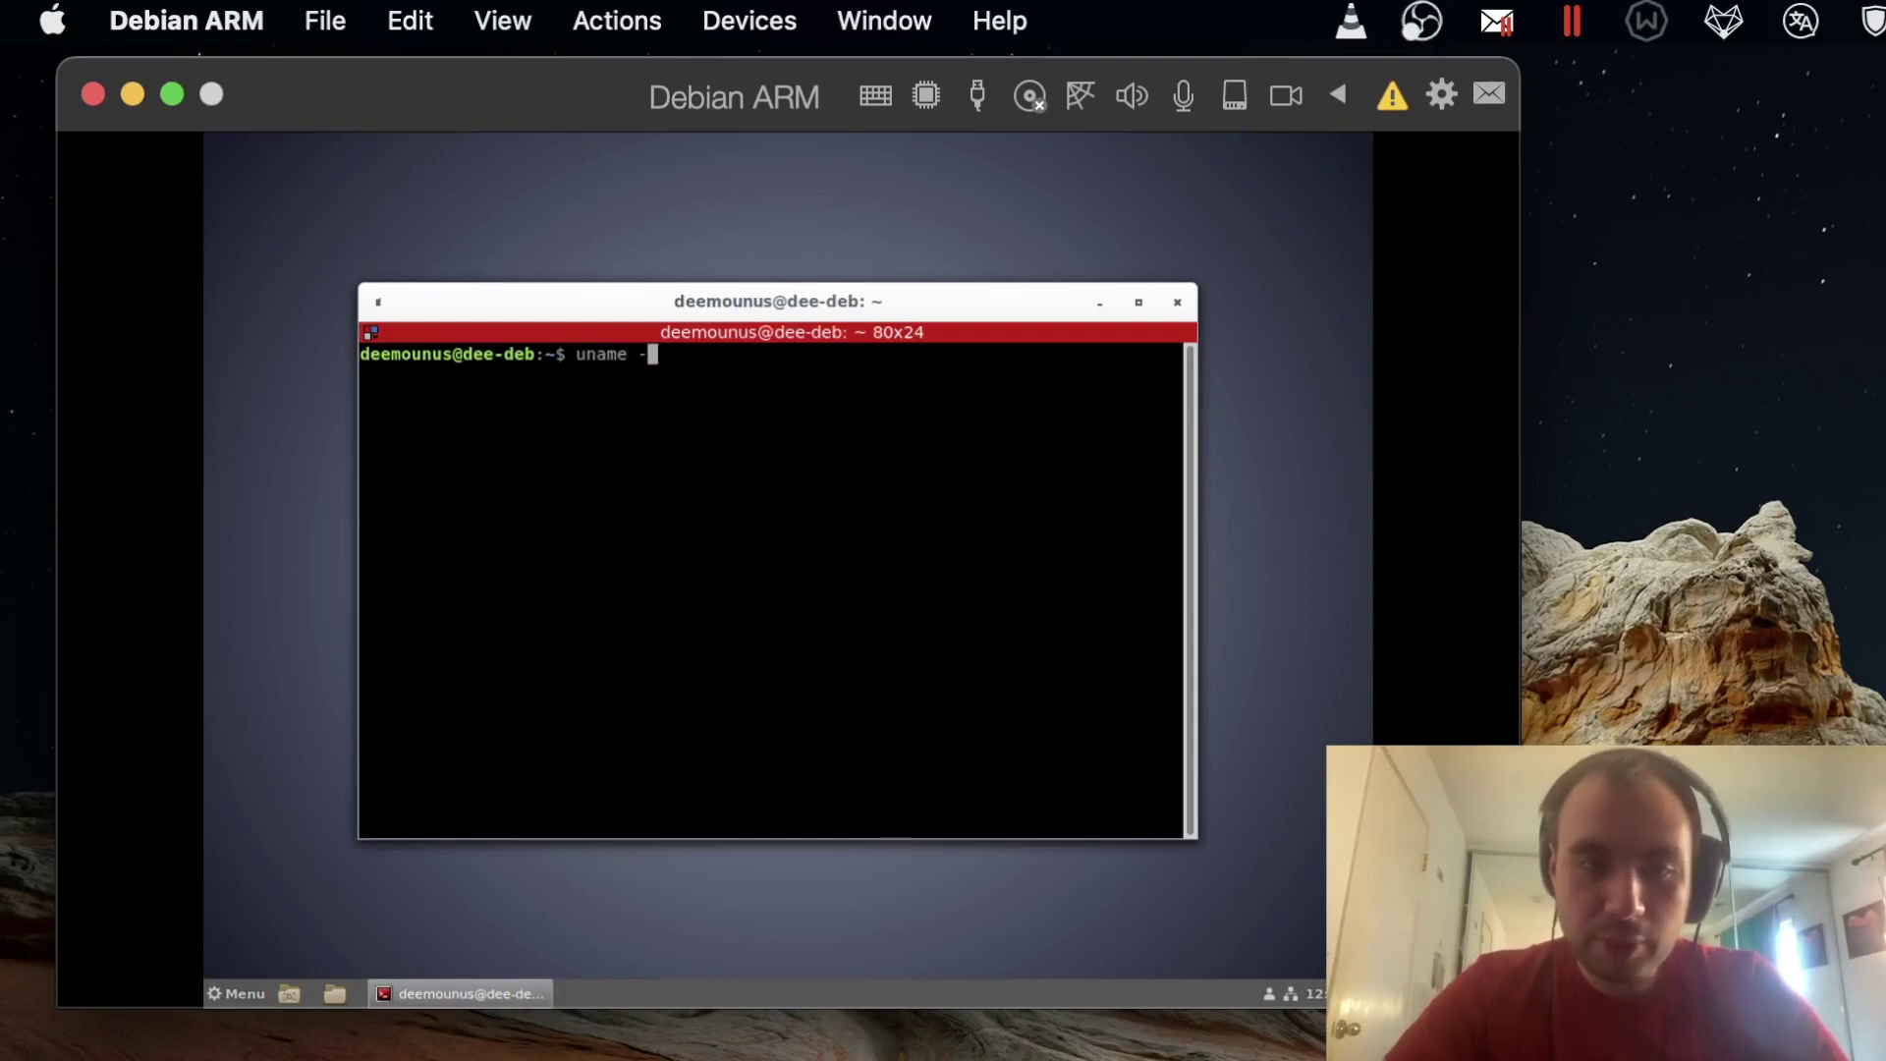
key("Return")
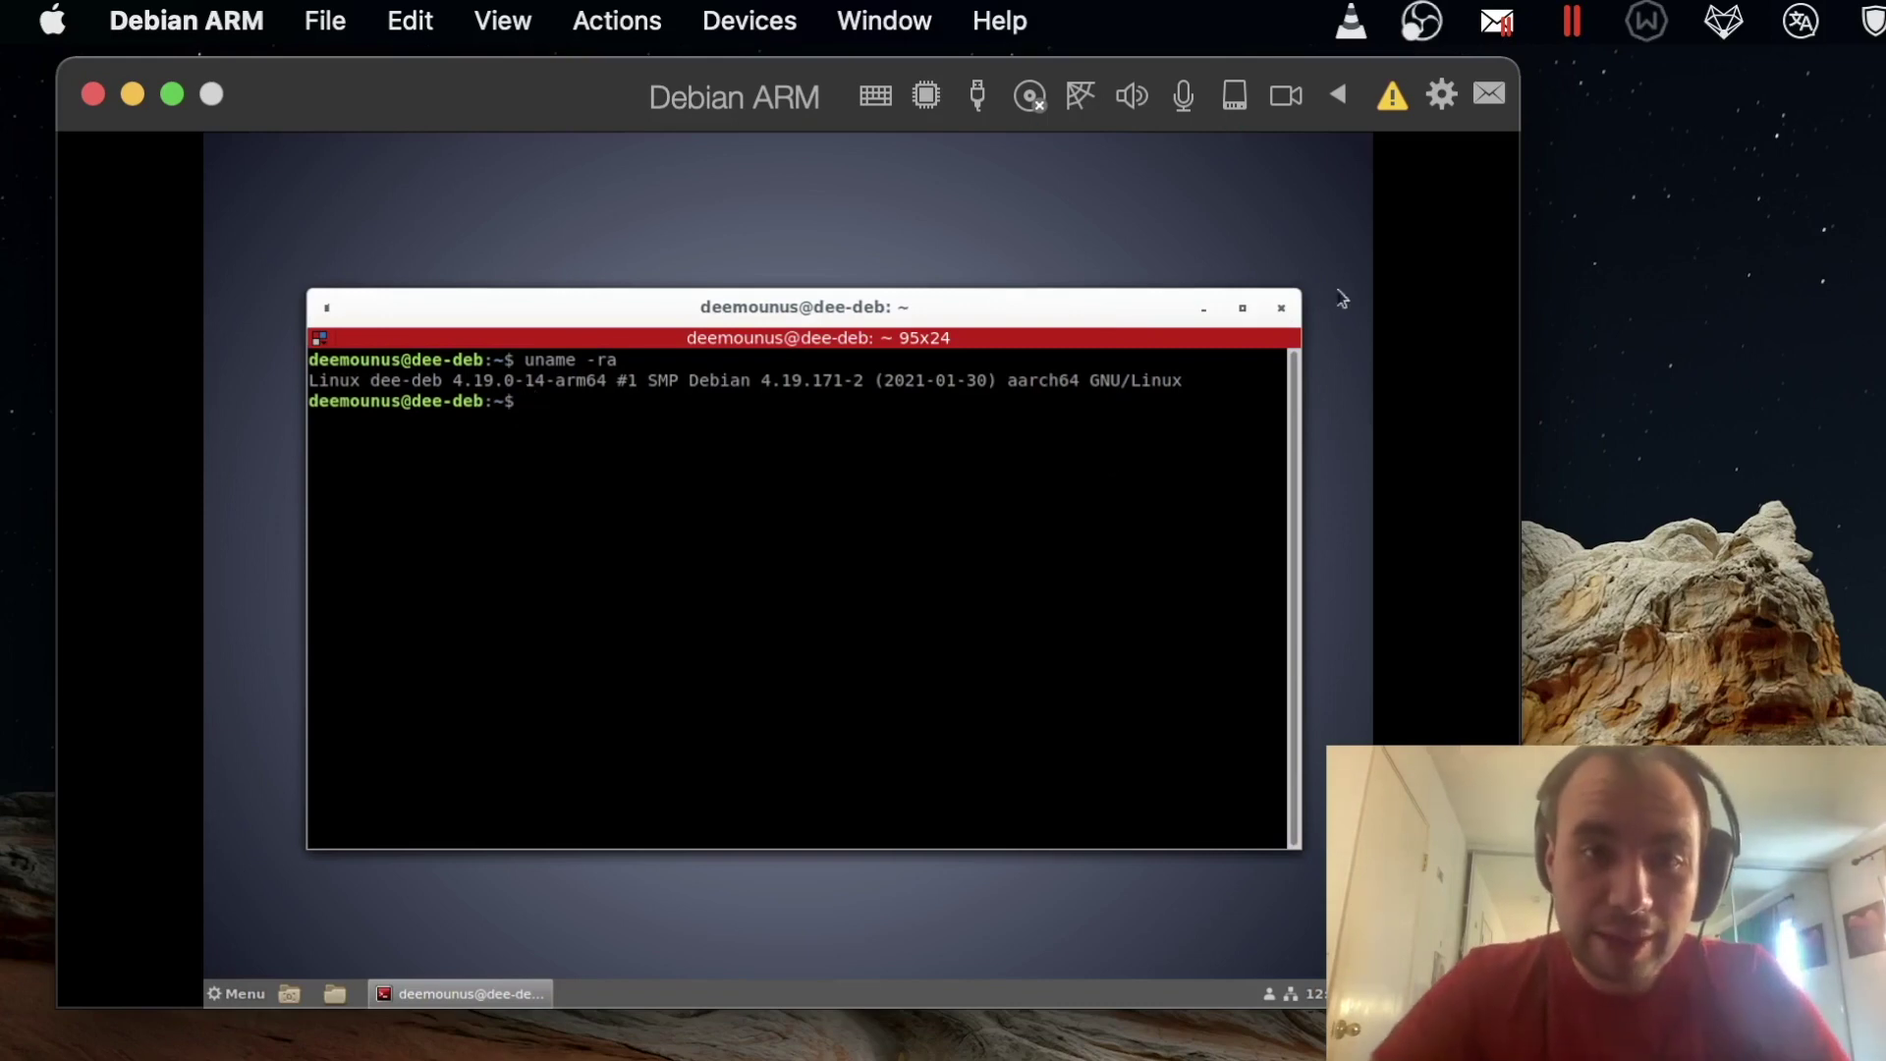
left_click(1280, 307)
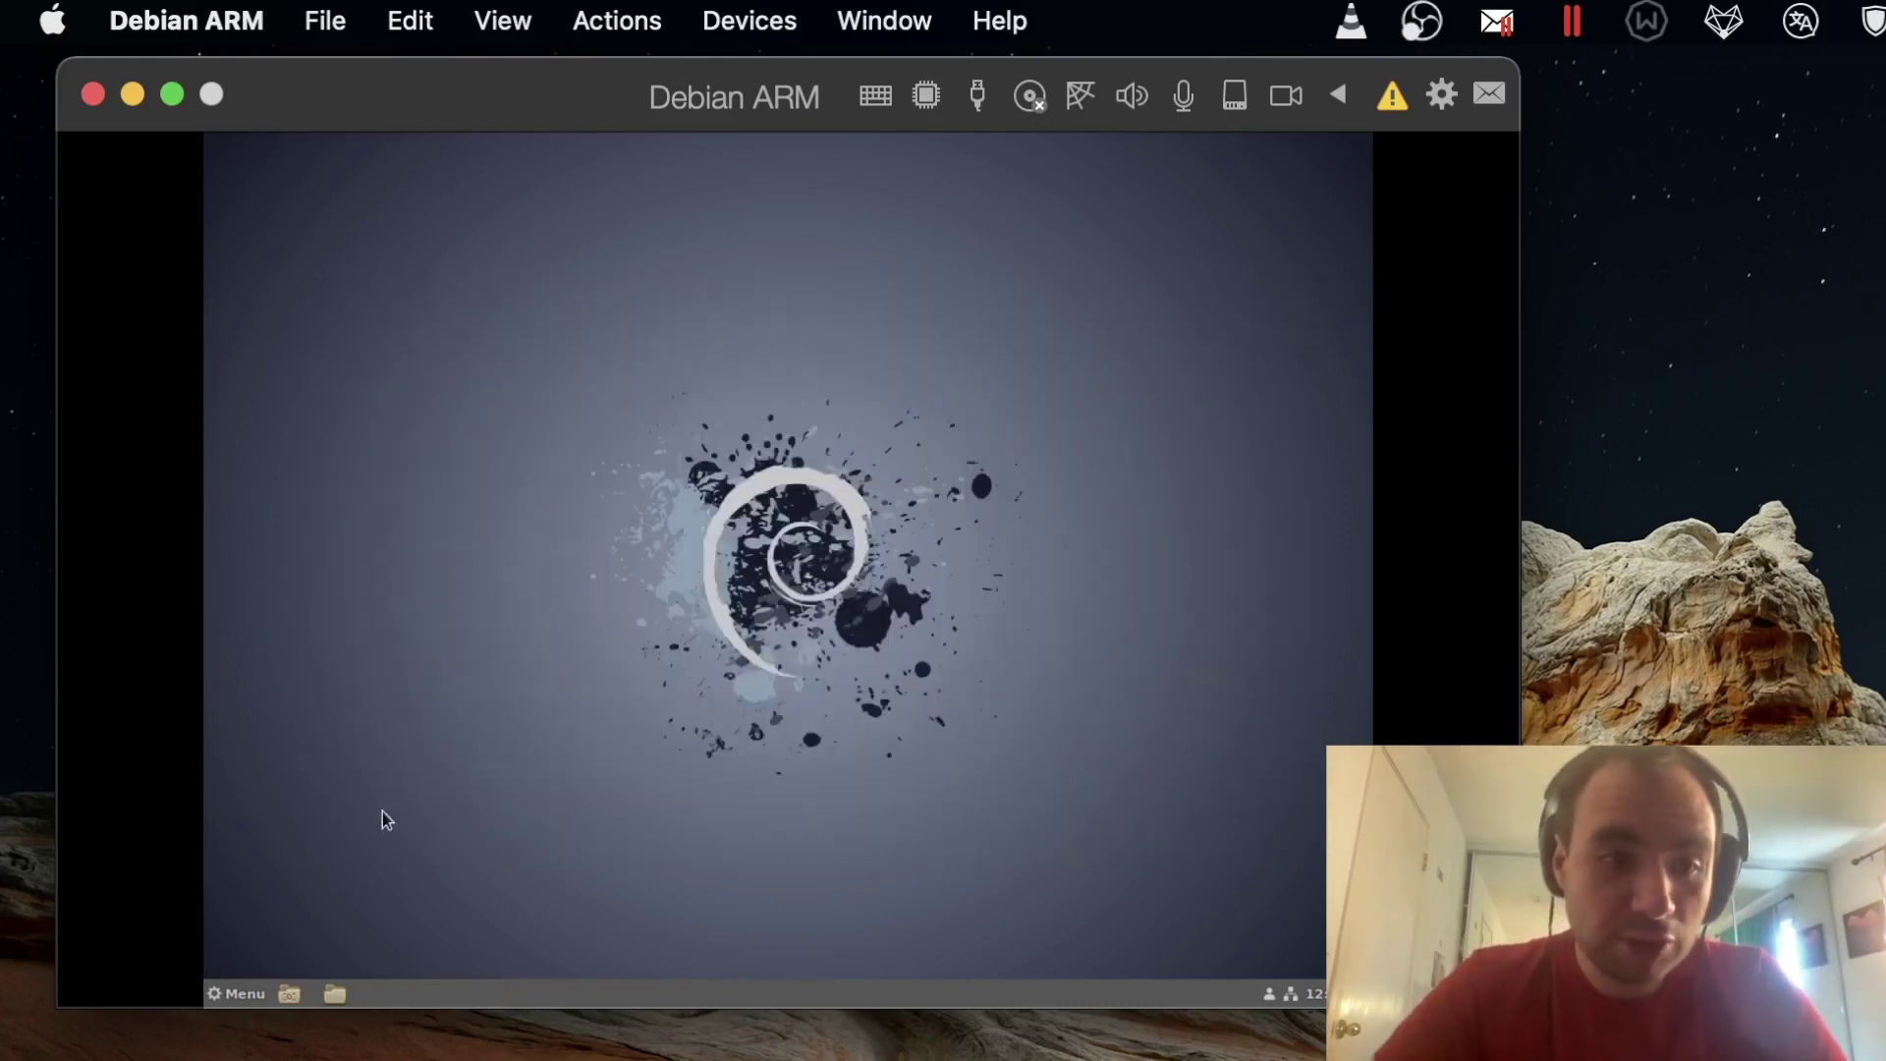
- Browse the Administration, Accessories, Games and Graphics categories, then launch Inkscape and close it
left_click(240, 993)
mouse_move(410, 832)
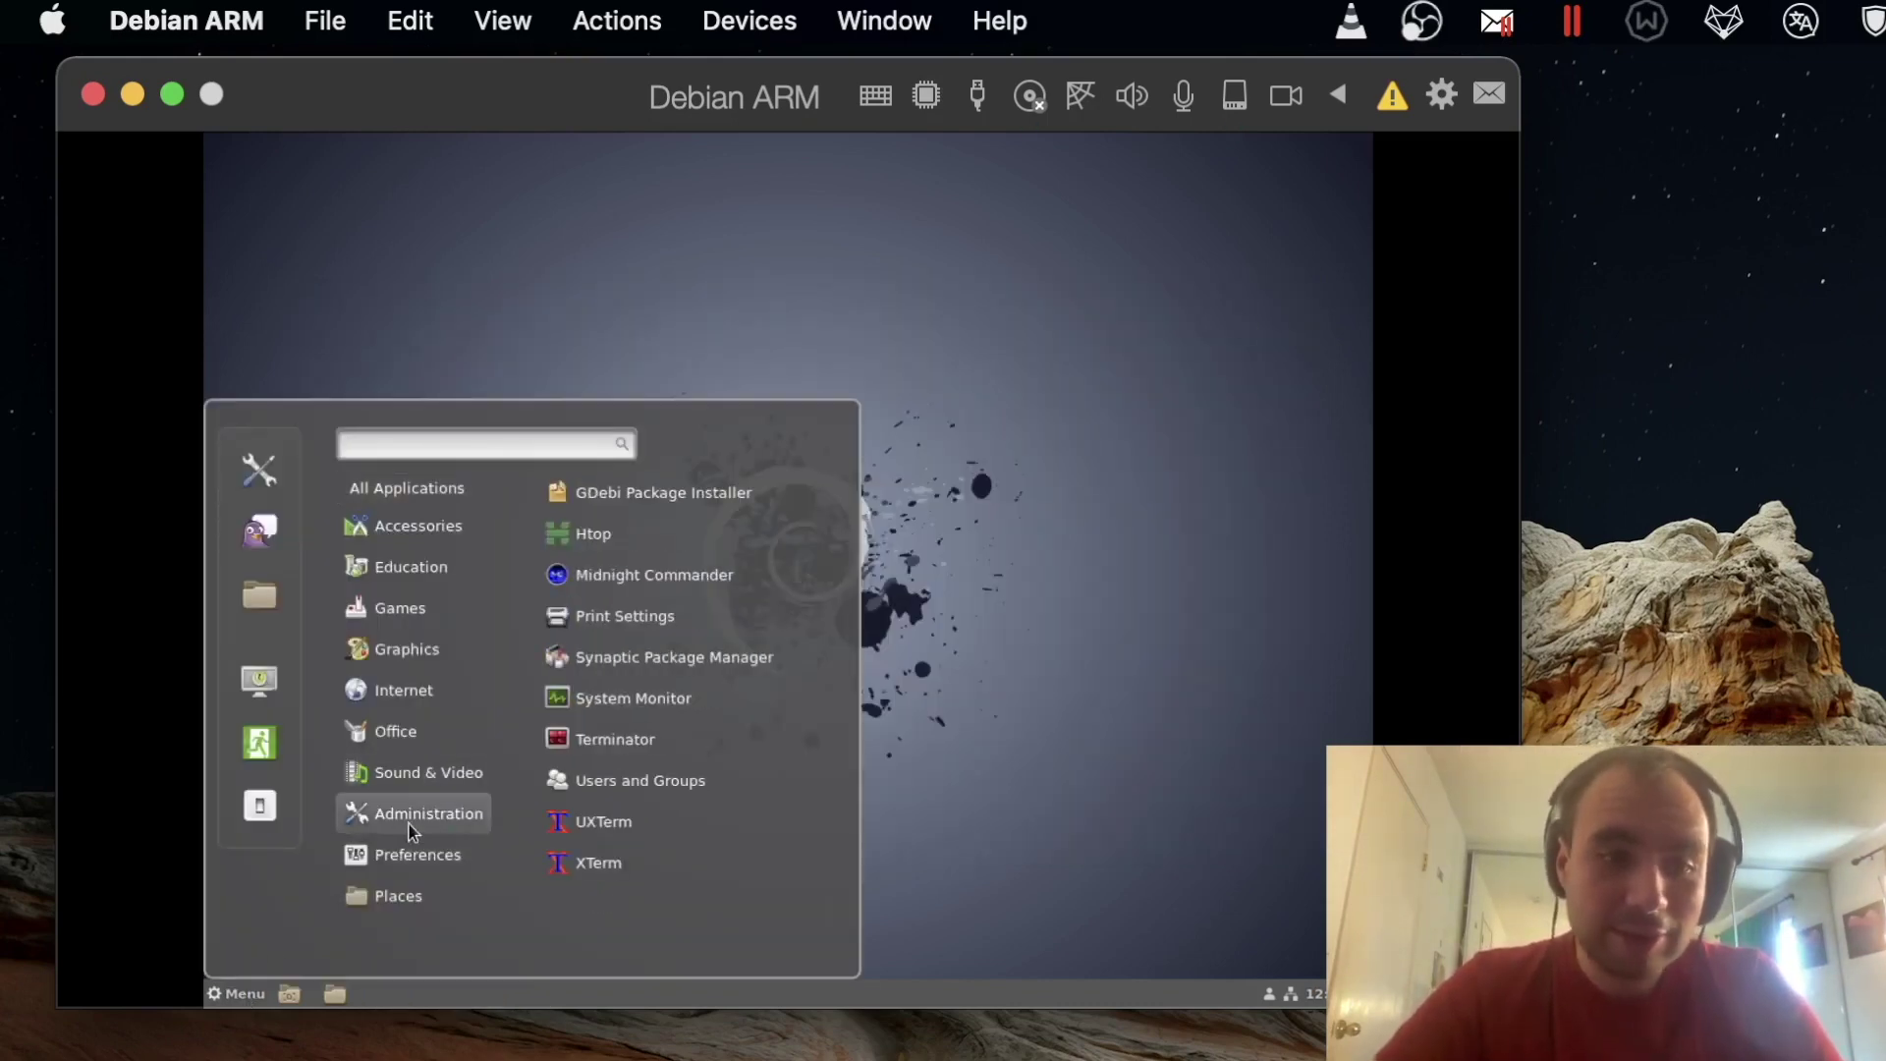
mouse_move(393, 543)
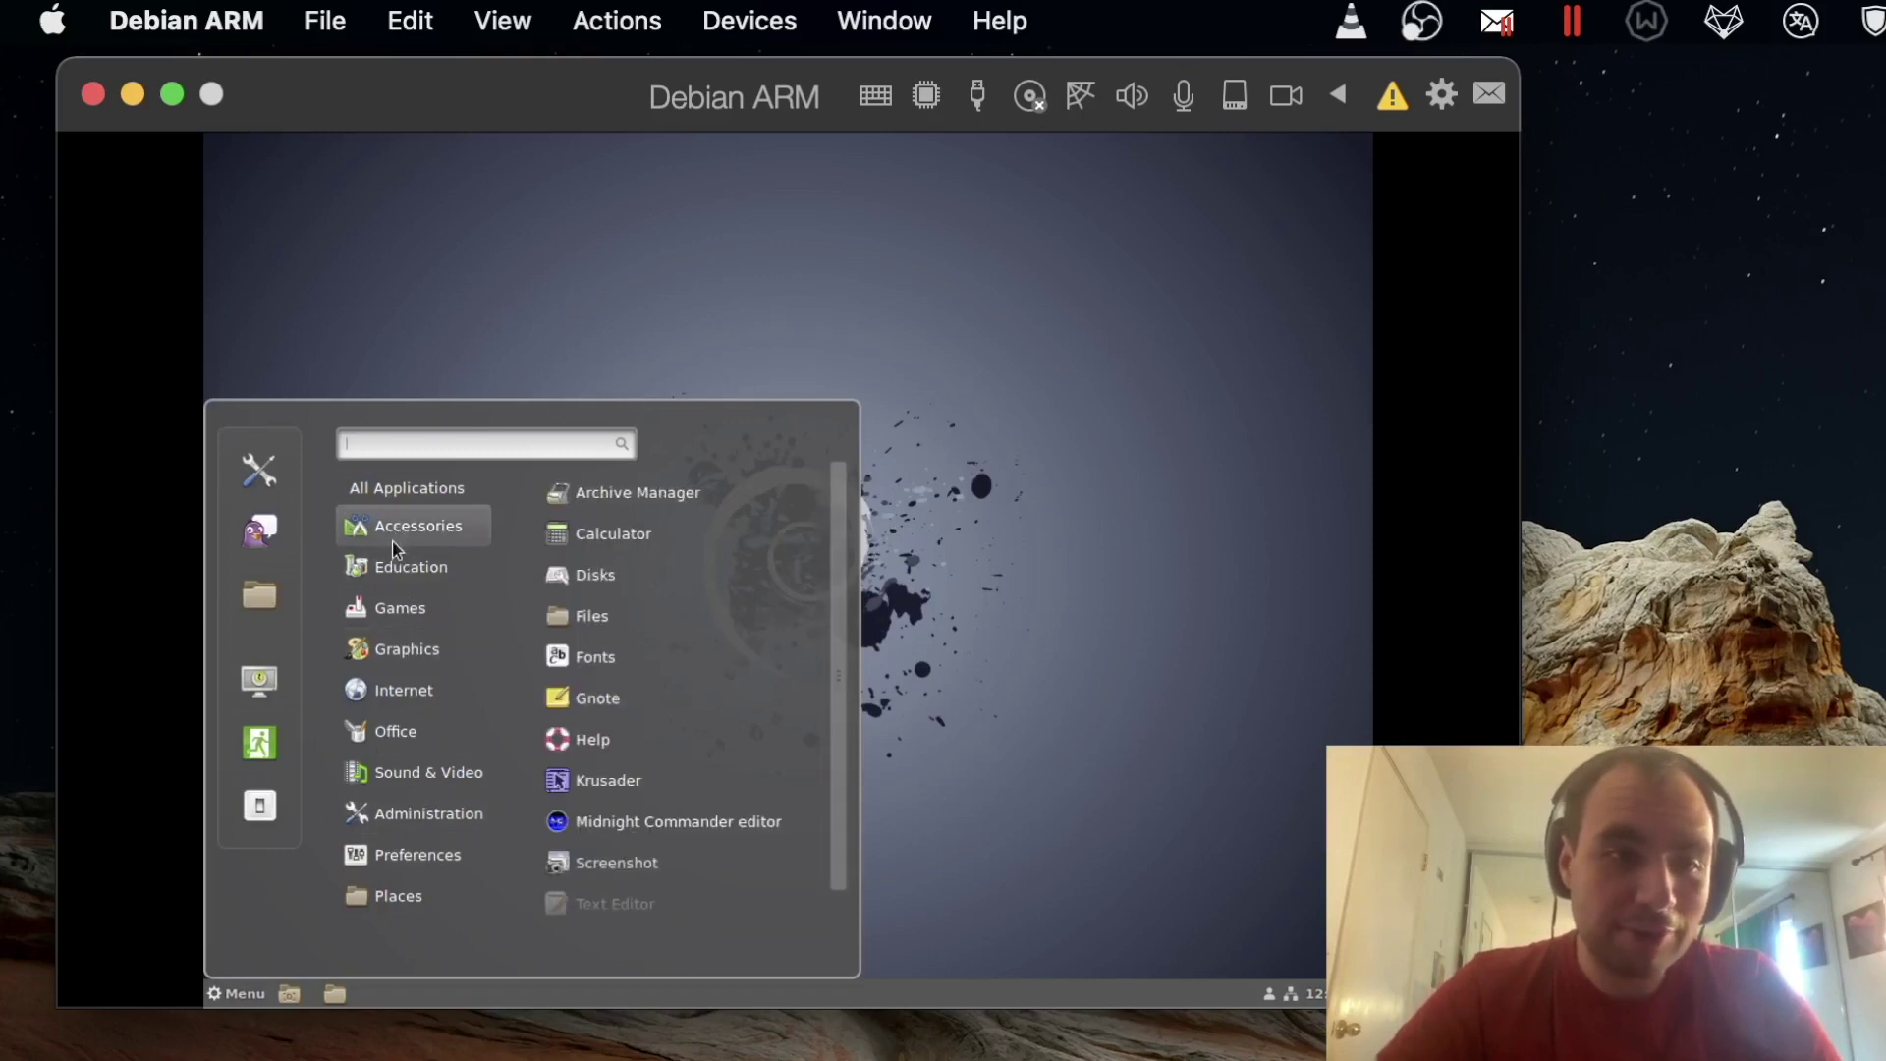
mouse_move(388, 611)
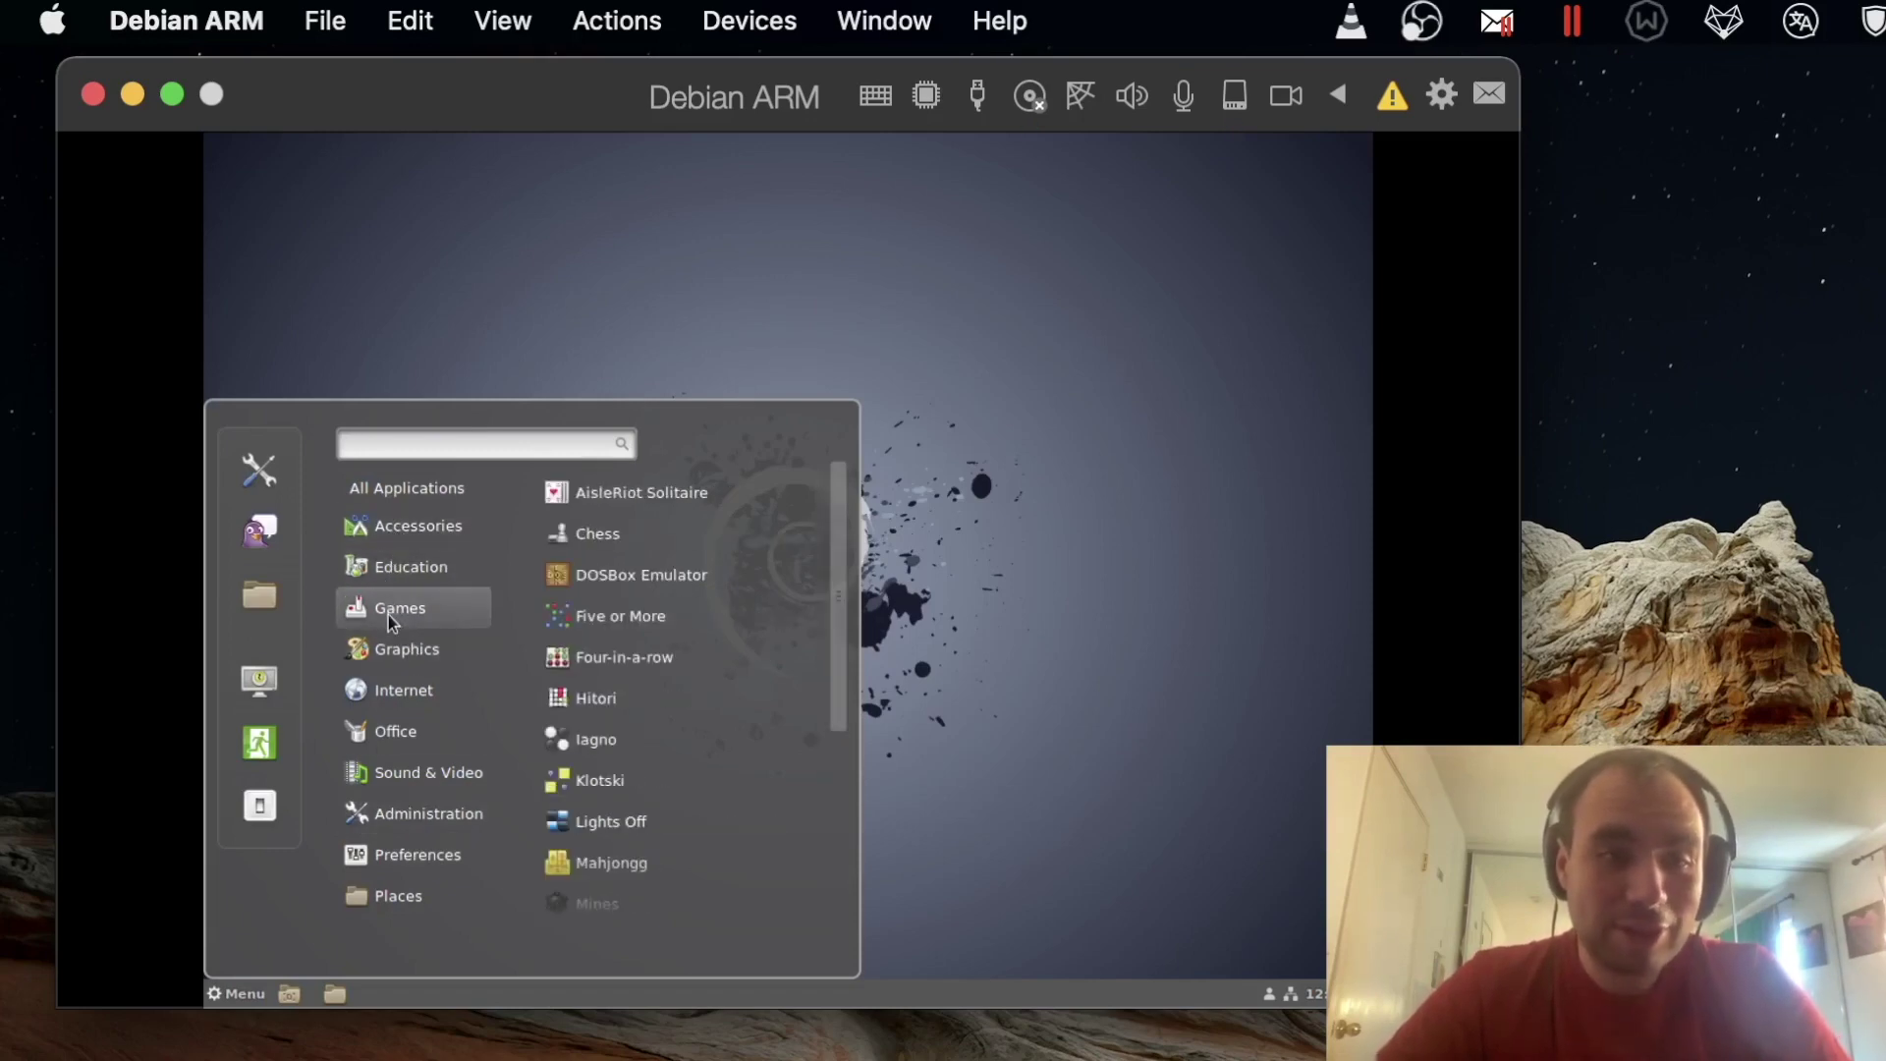
mouse_move(396, 652)
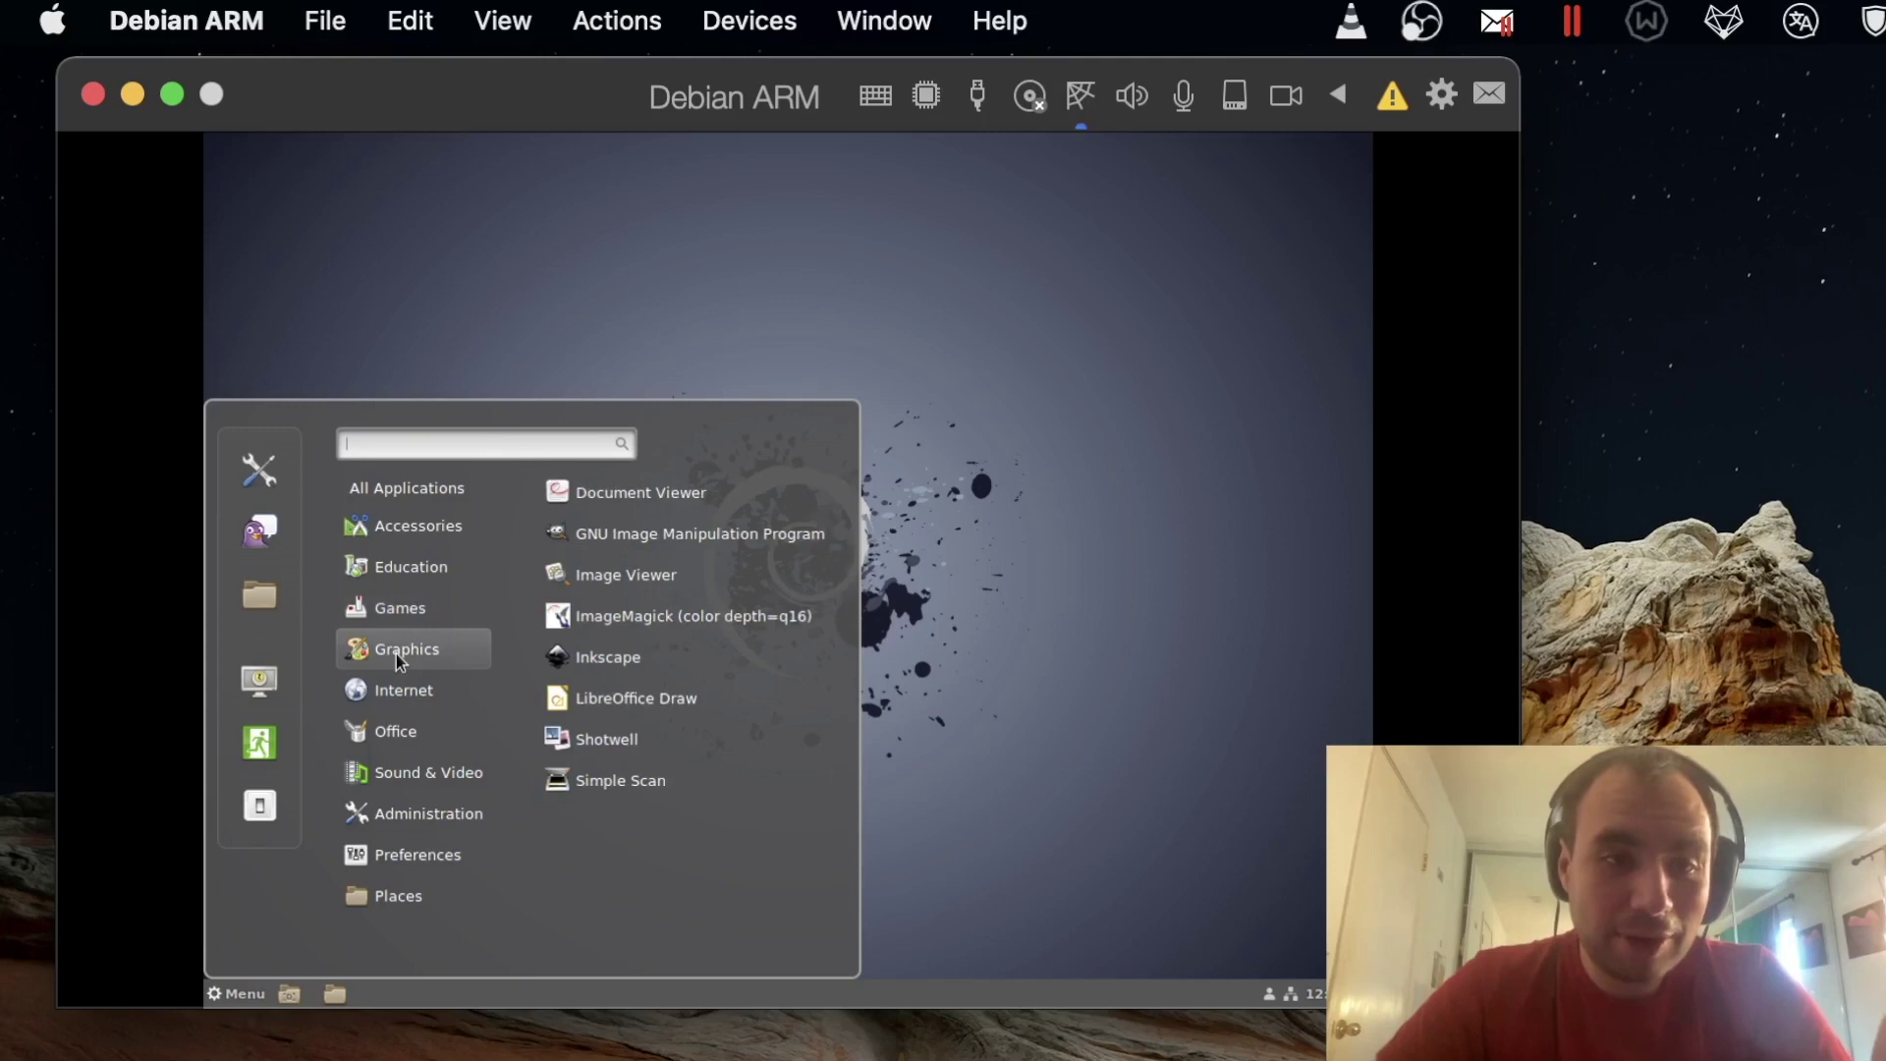
left_click(575, 655)
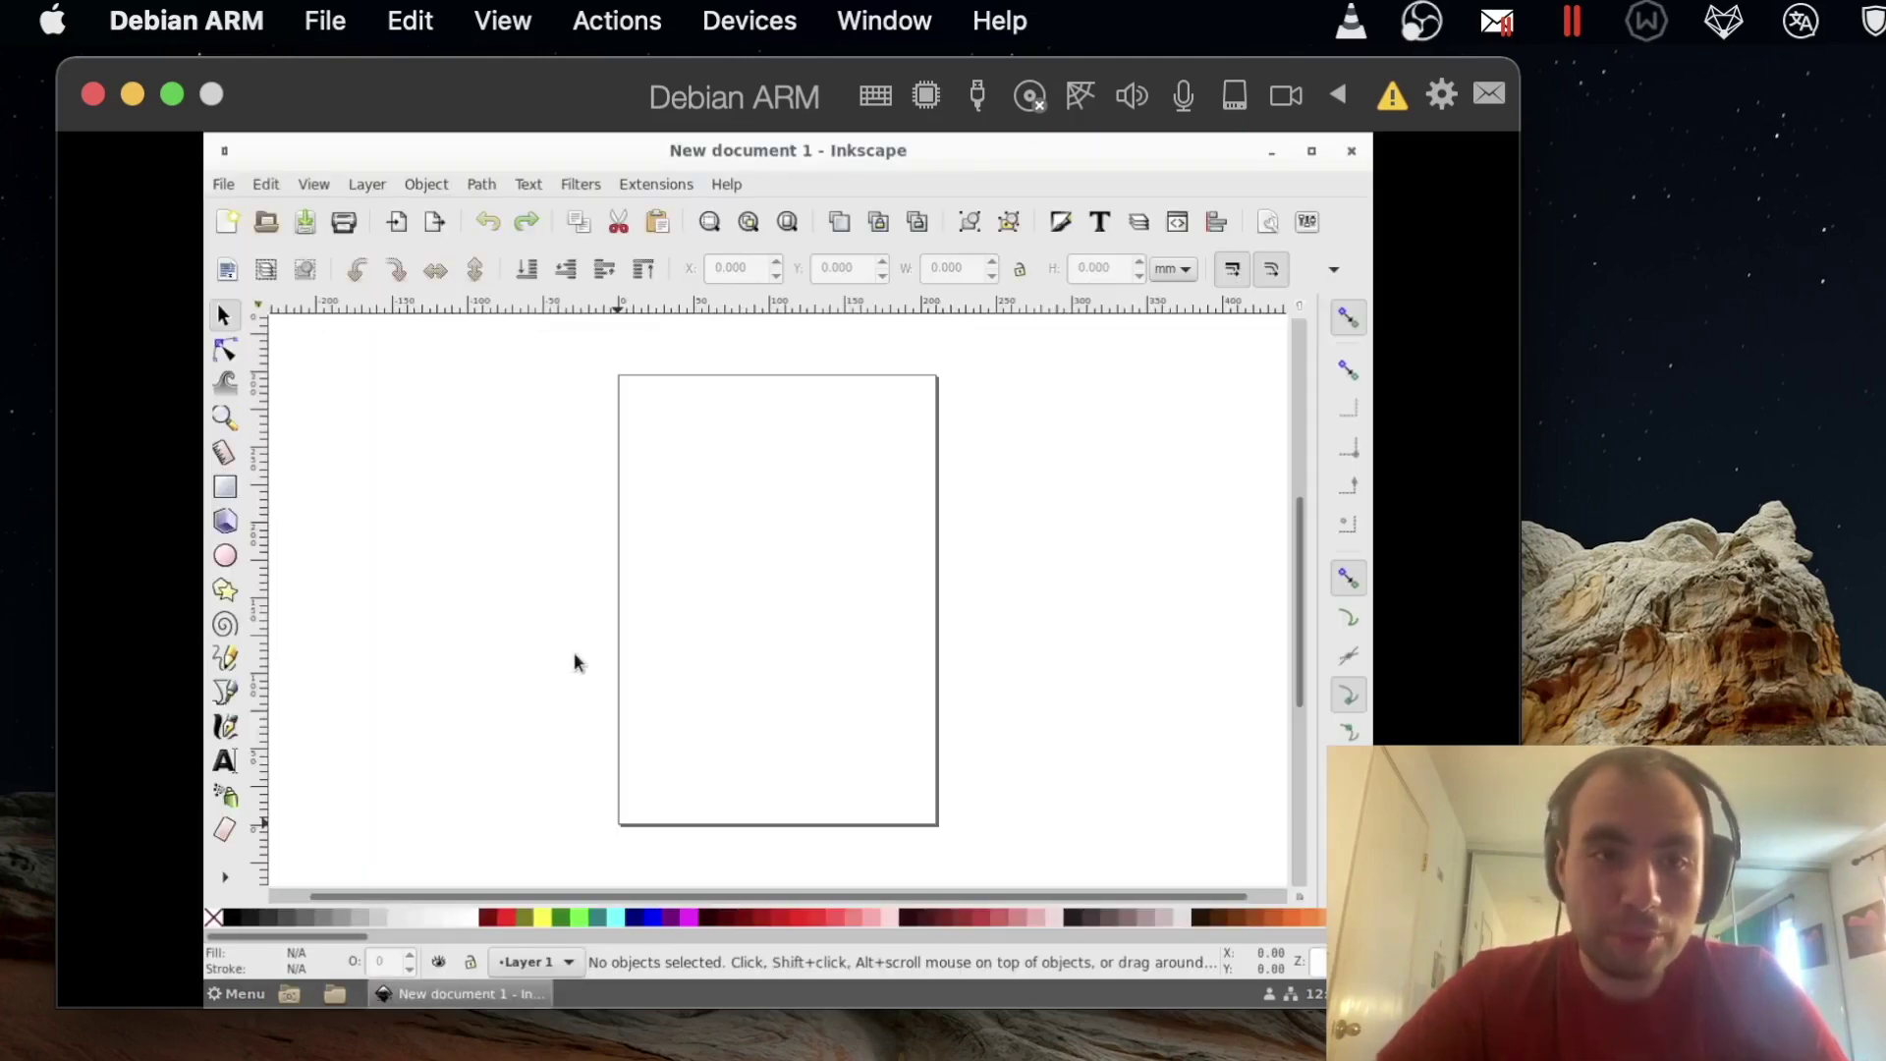
left_click(1352, 151)
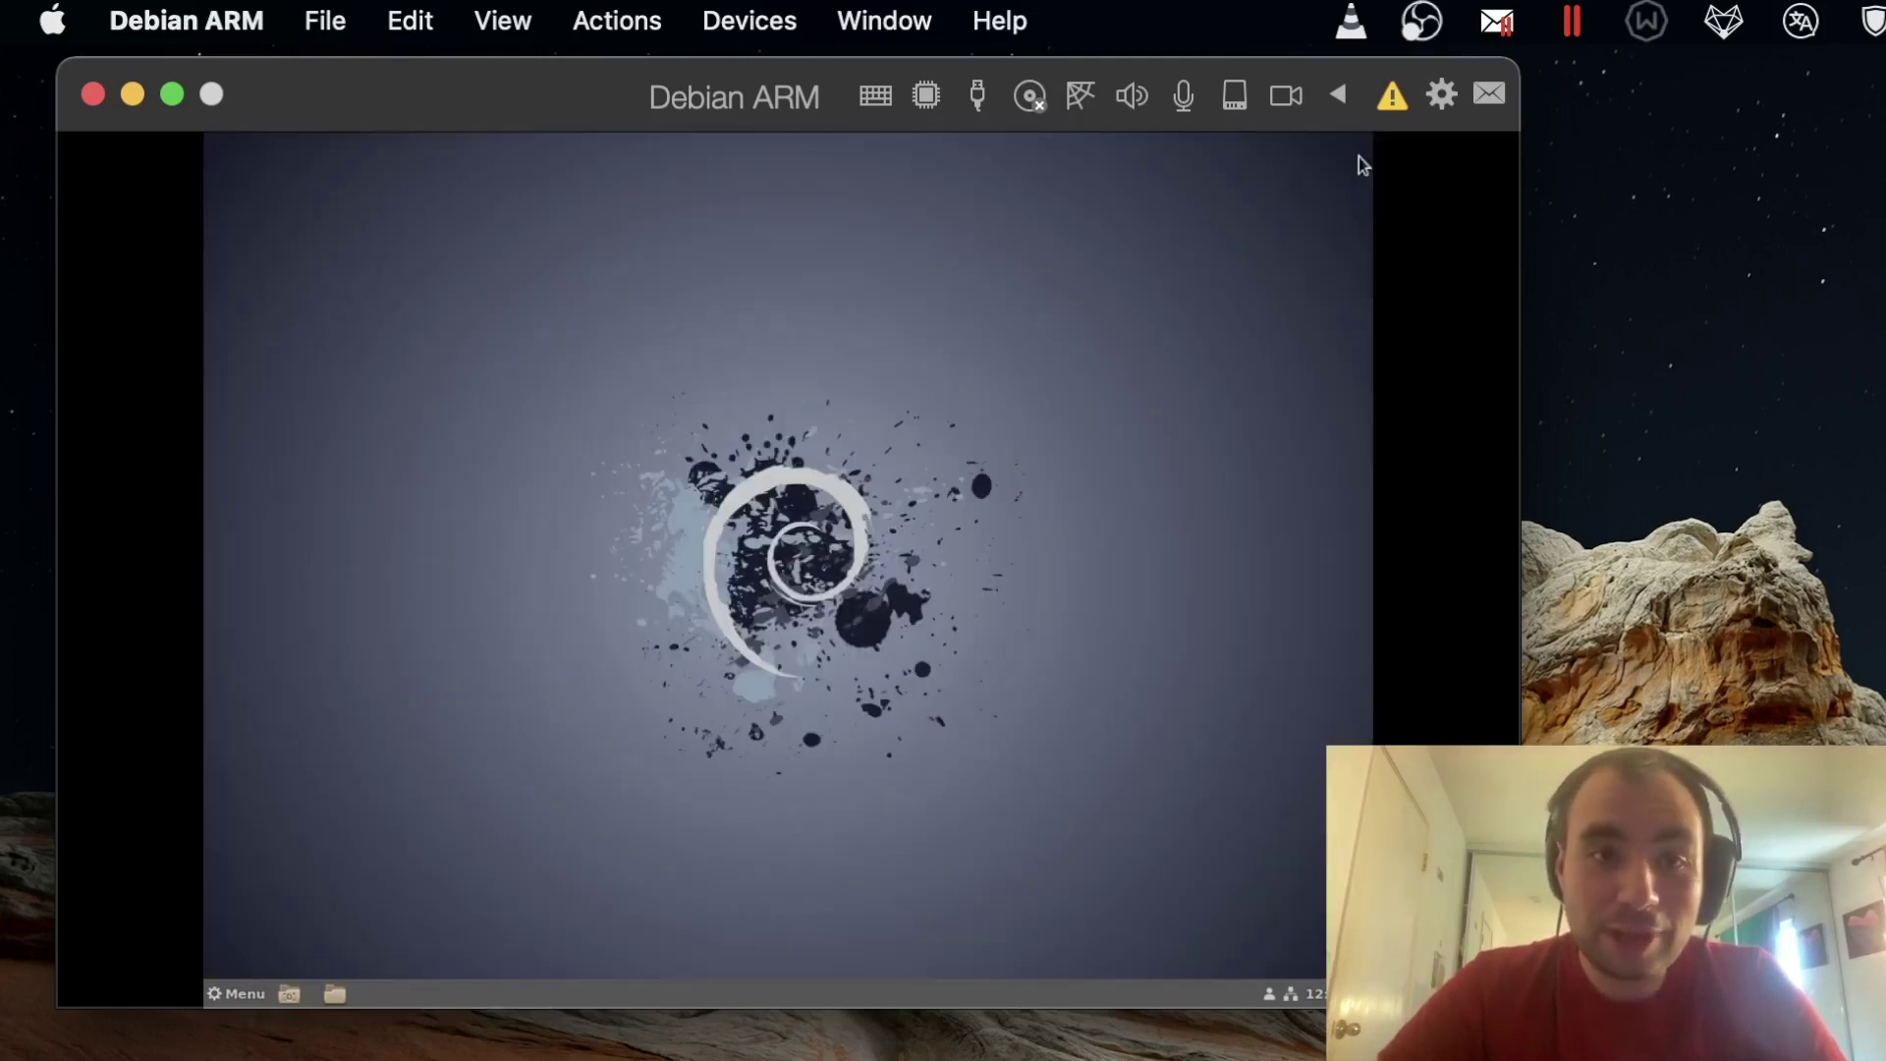
left_click(235, 993)
mouse_move(422, 660)
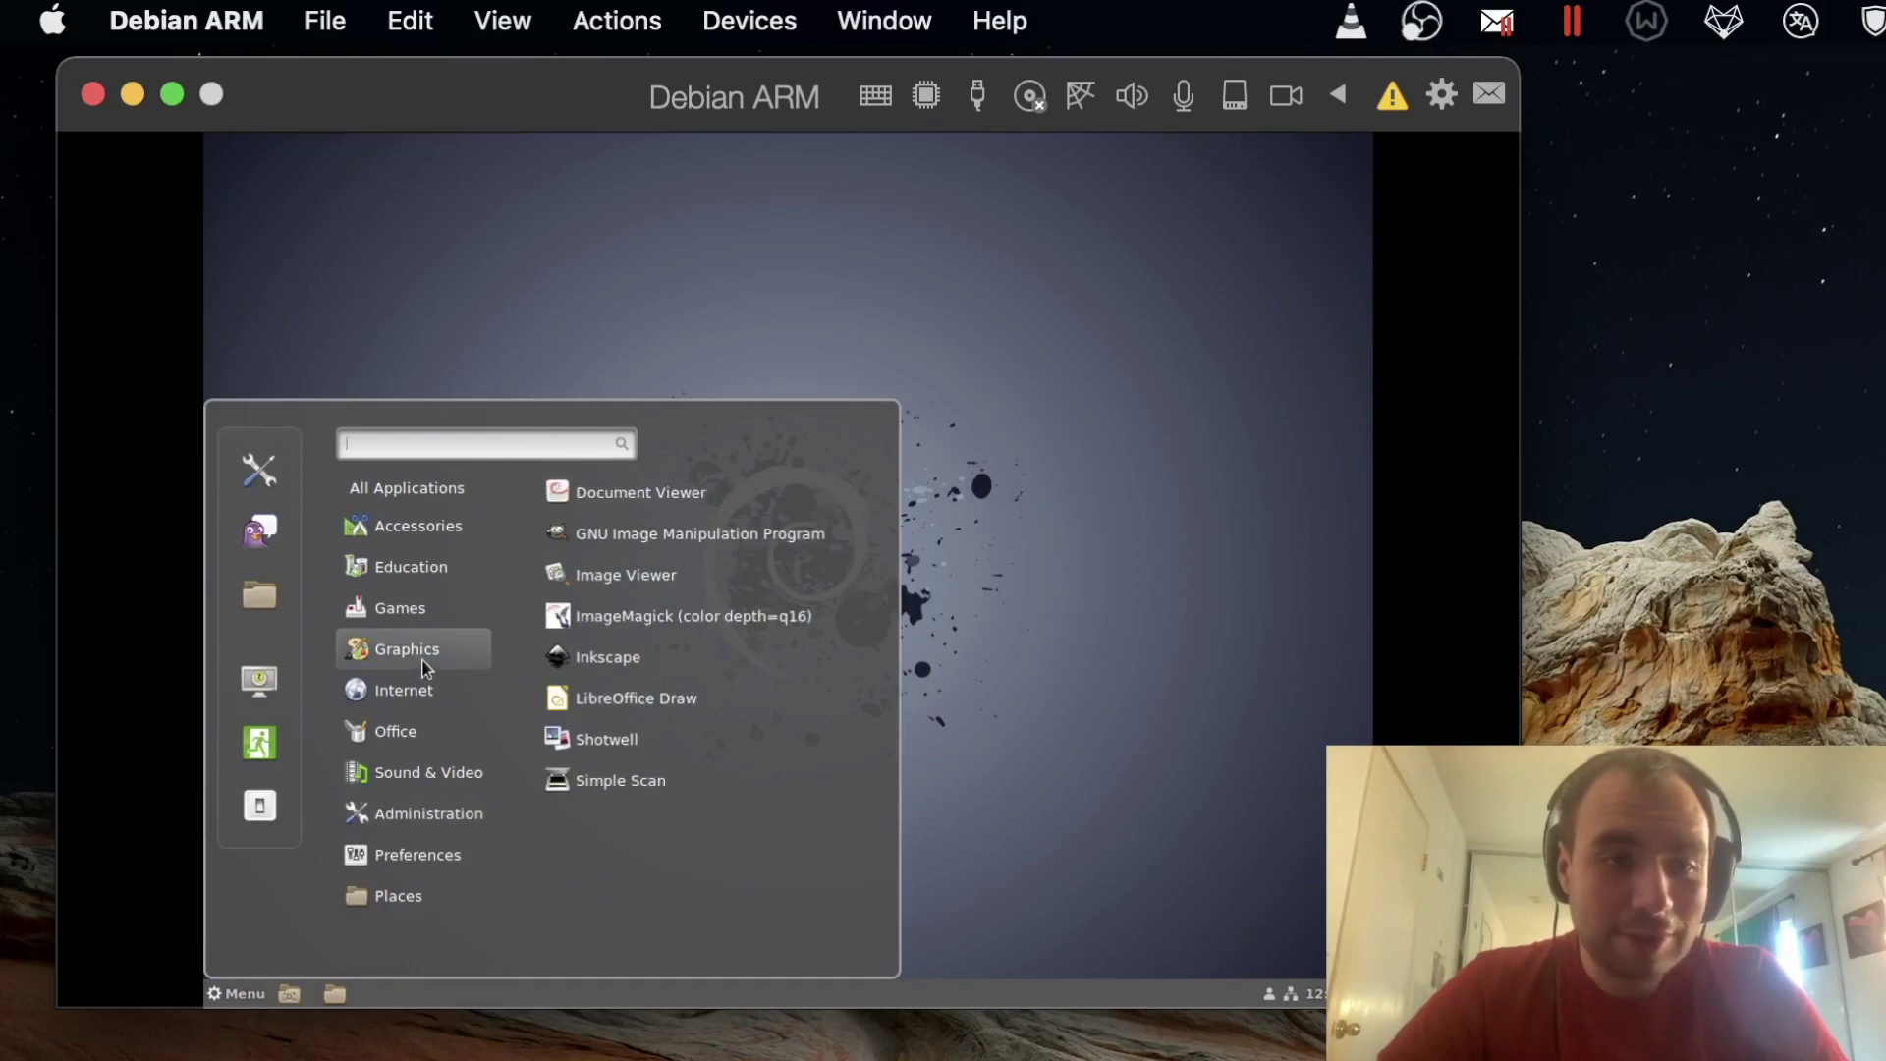
- Launch Thunderbird ('thu') and DOSBox ('dos') from the menu search, then close DOSBox and Transmission
type("thu")
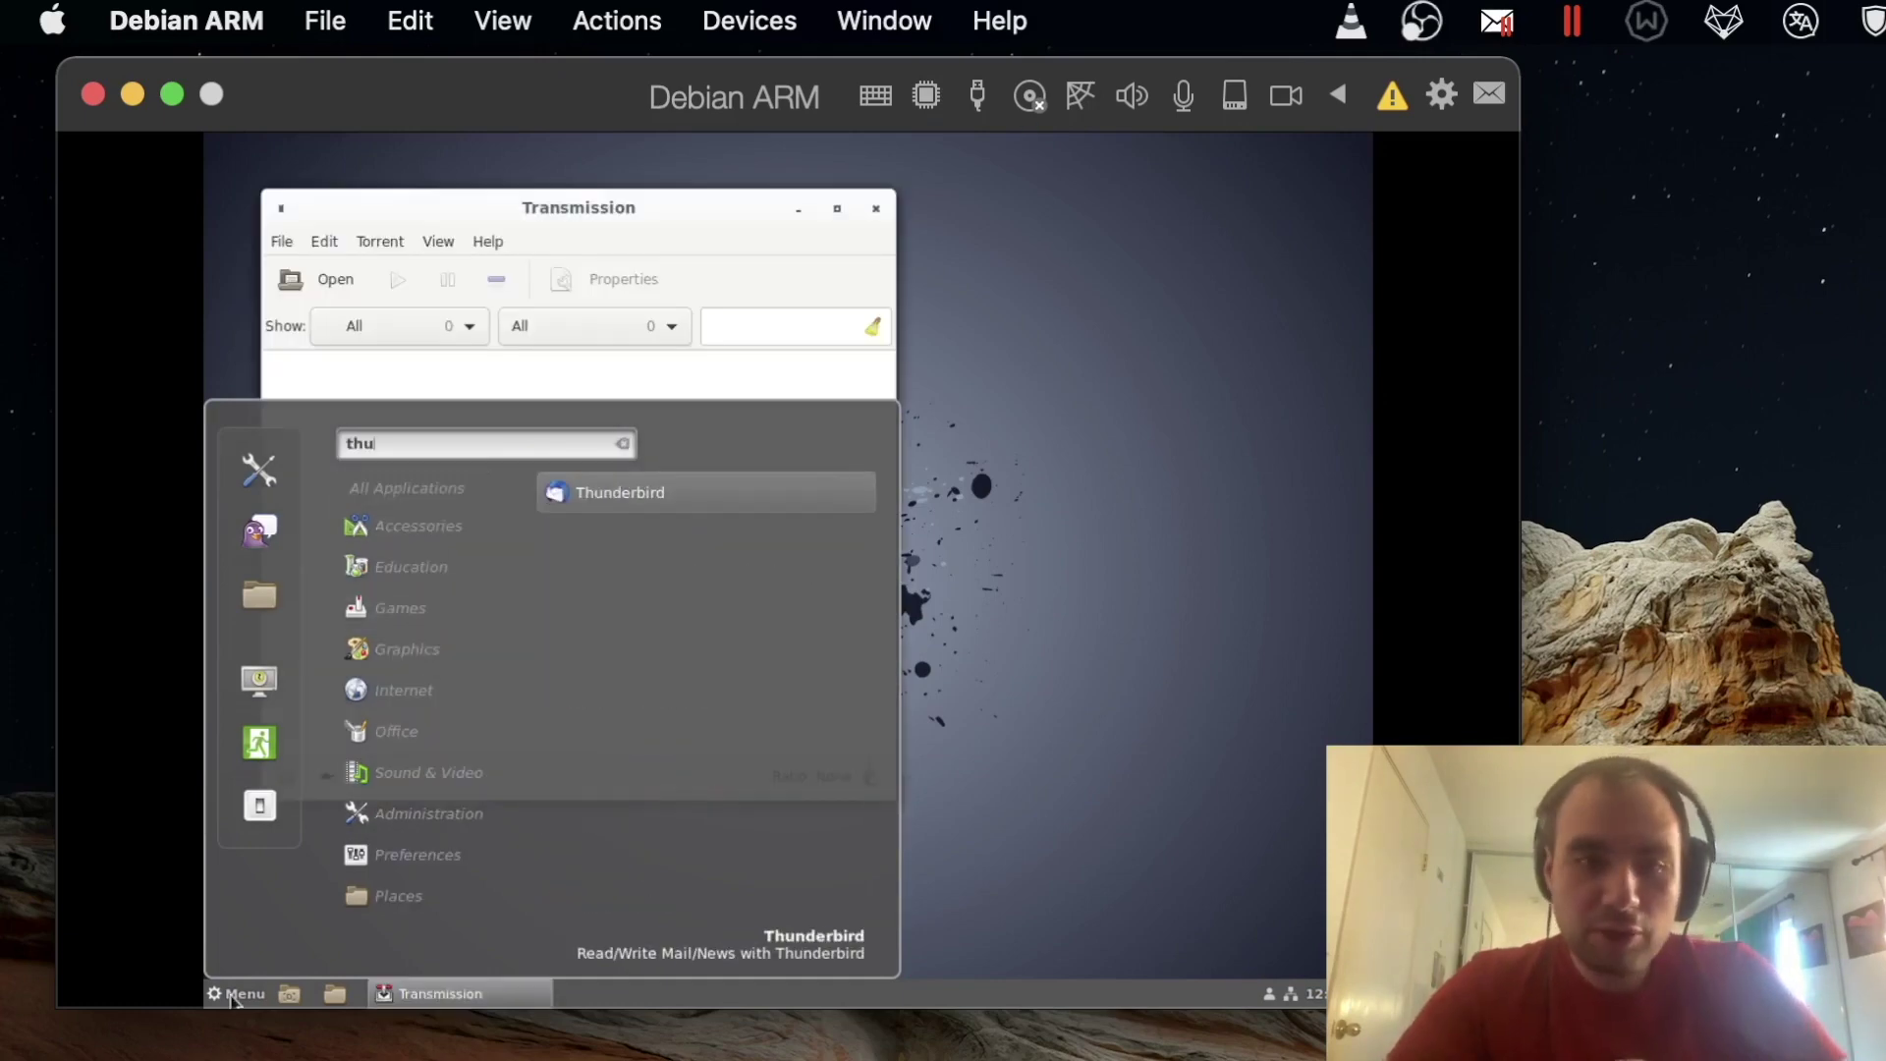
left_click(589, 496)
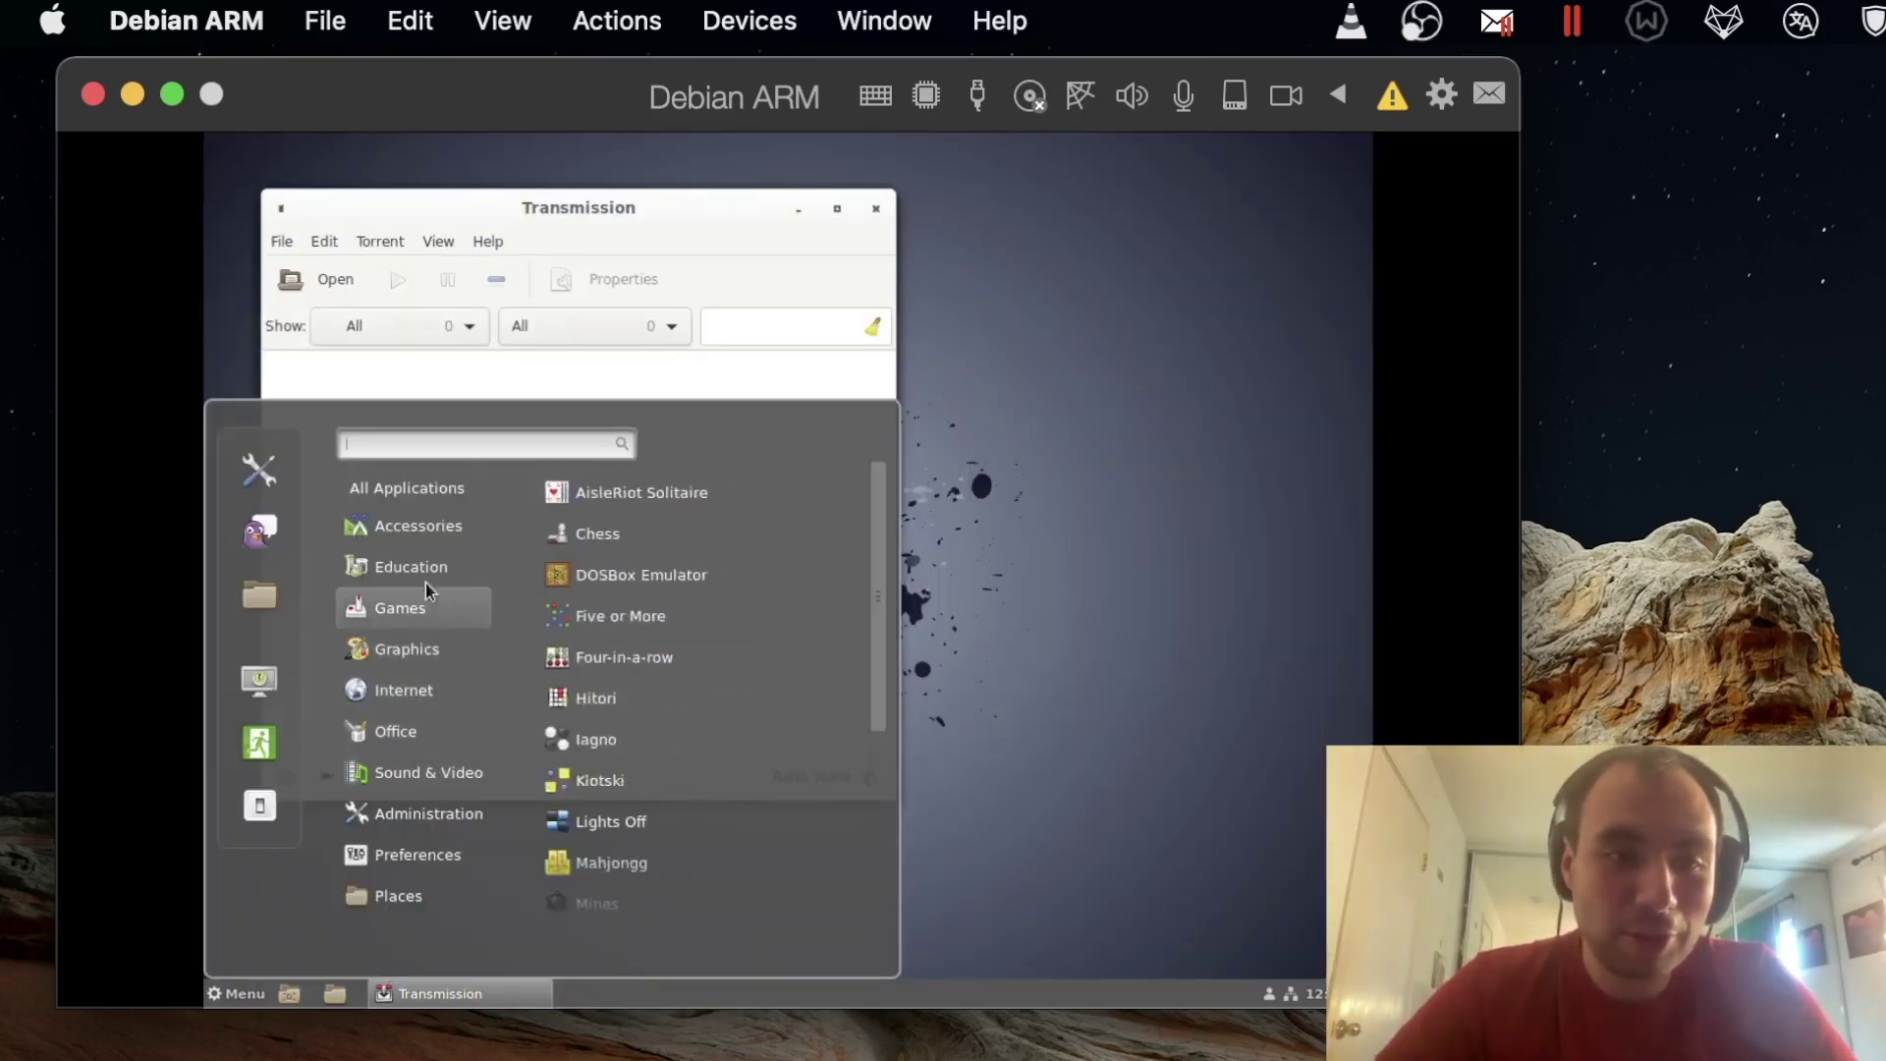
type("dos")
key("Return")
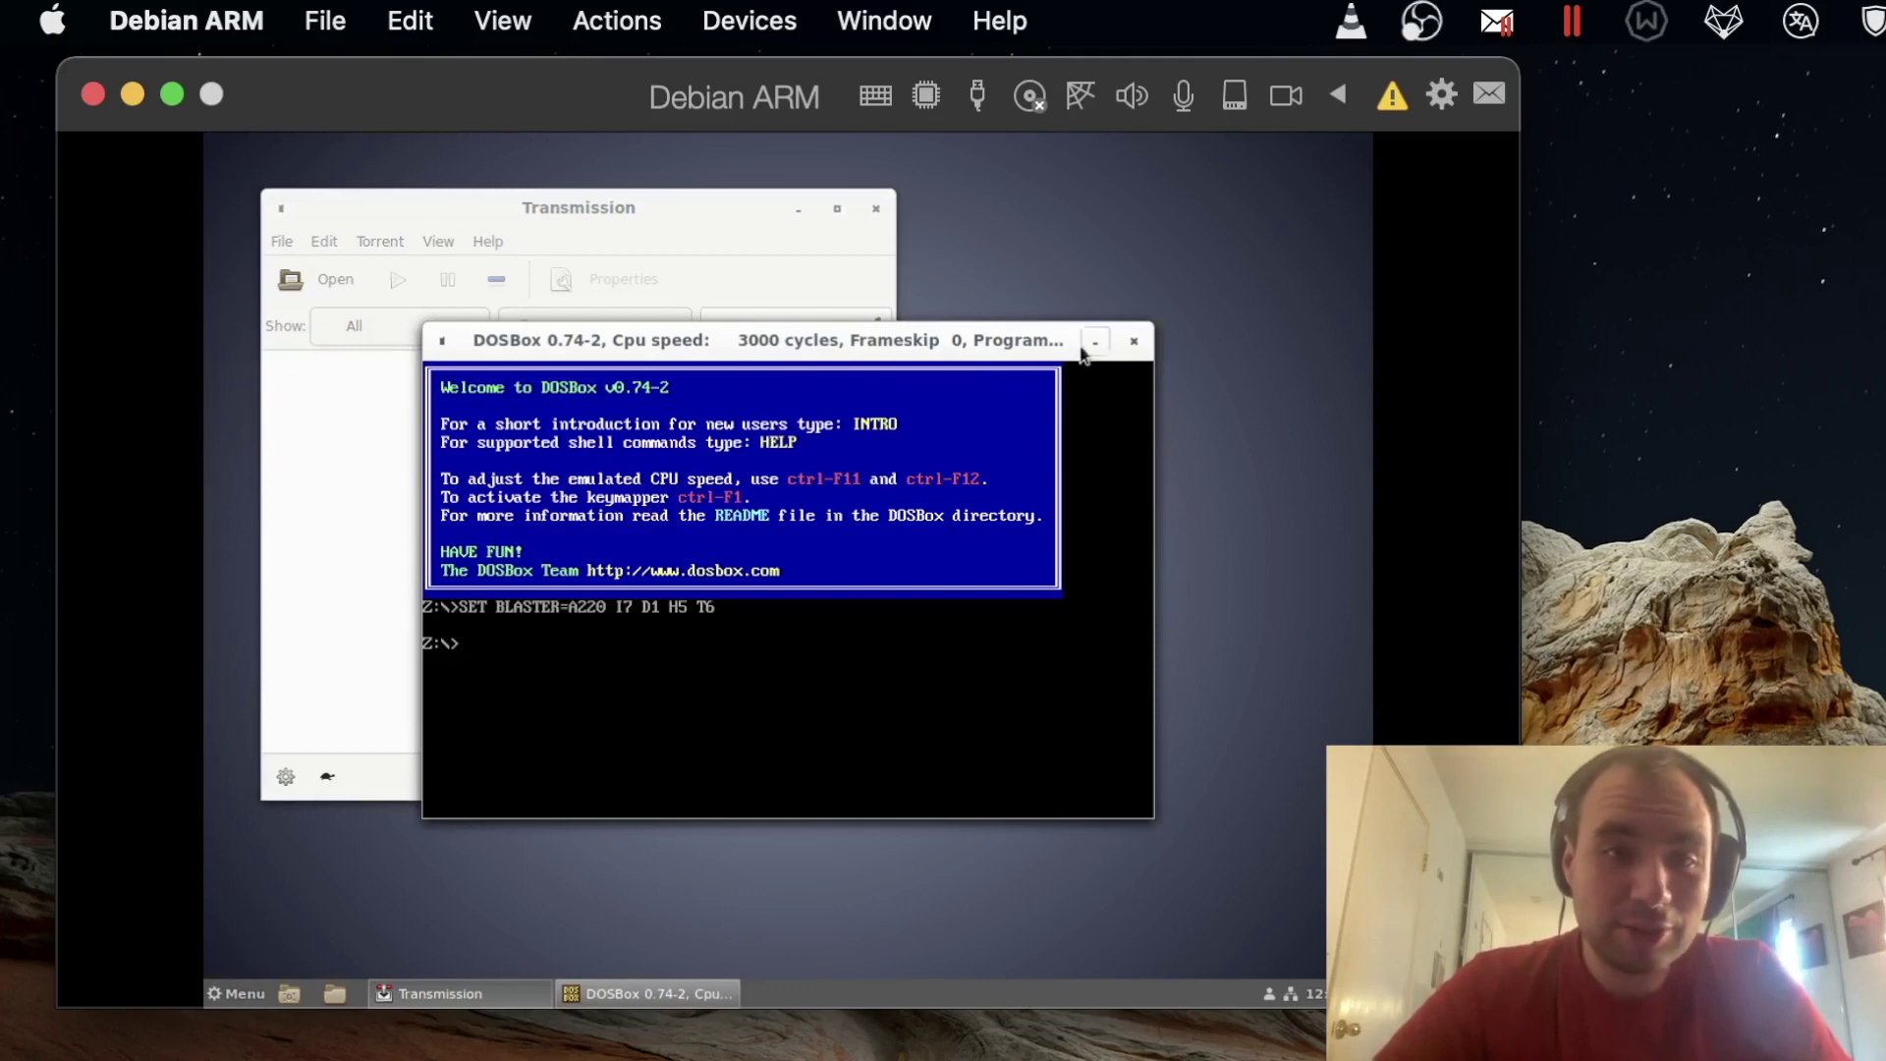
left_click(1134, 341)
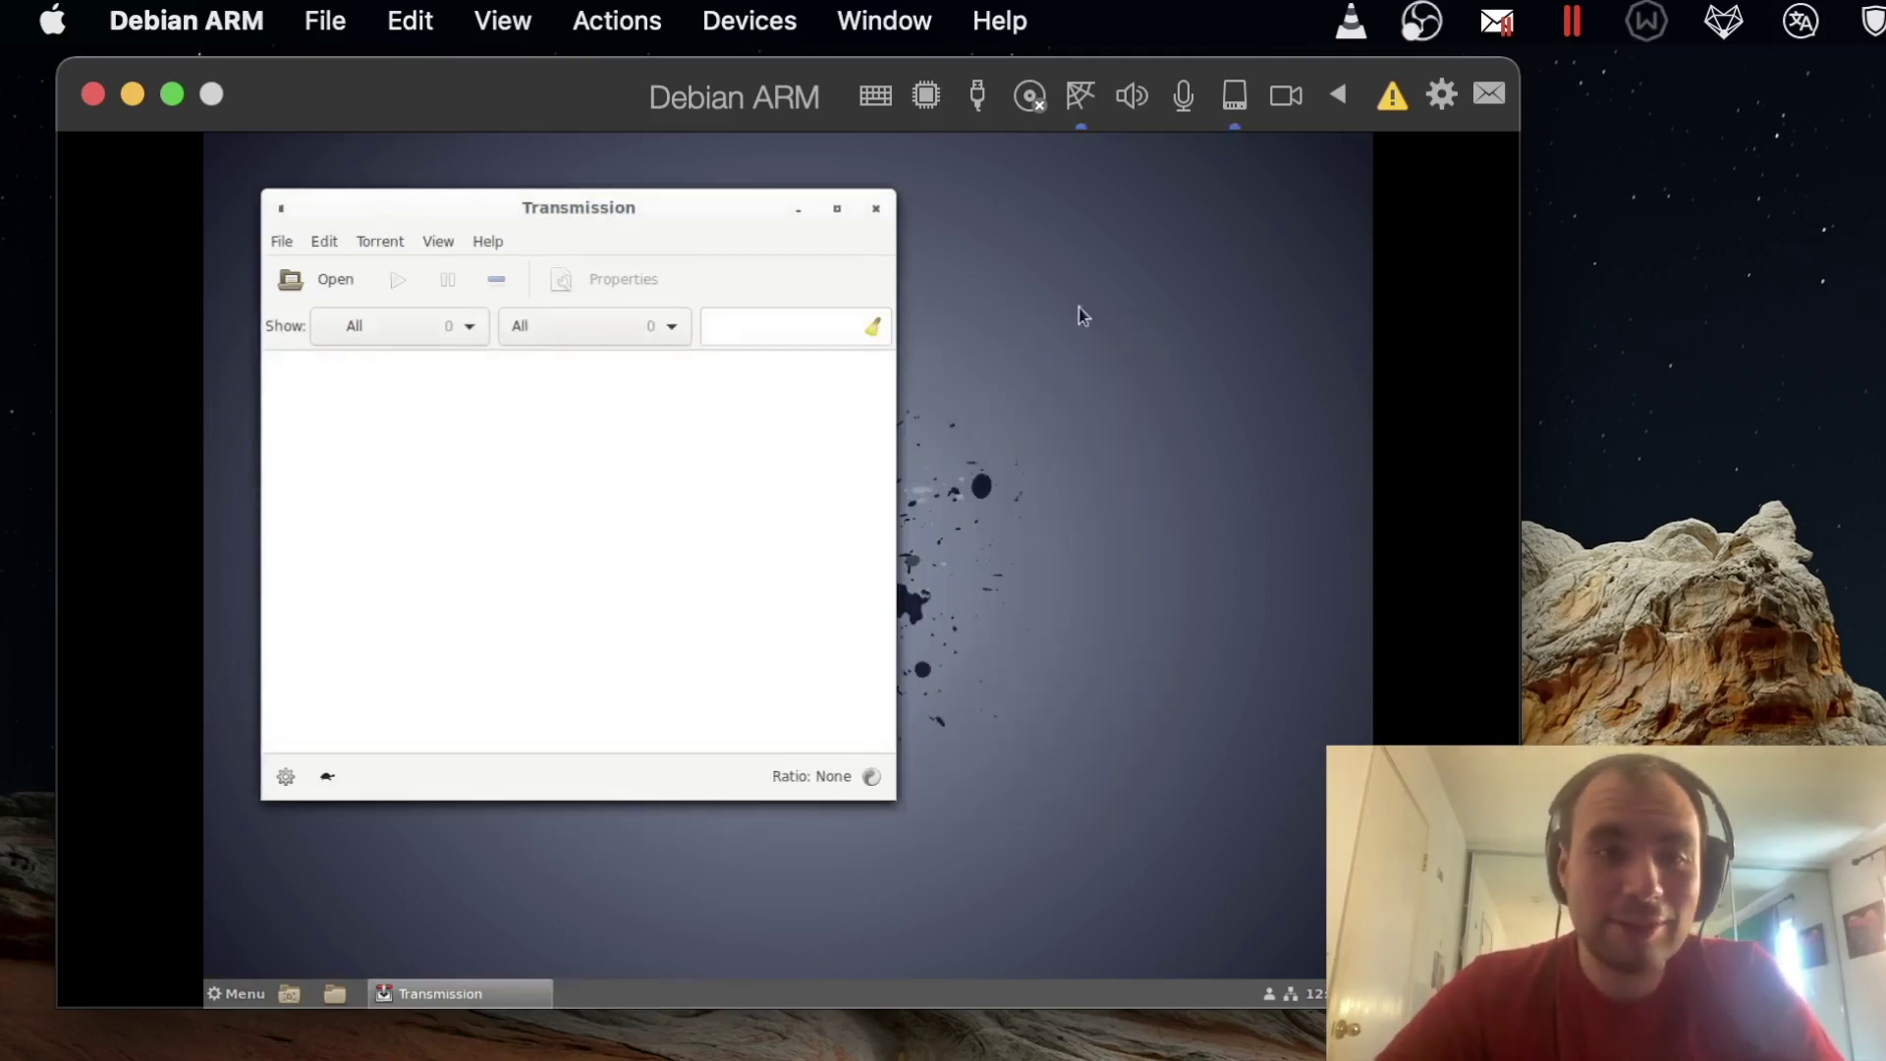
left_click(877, 210)
left_click(240, 994)
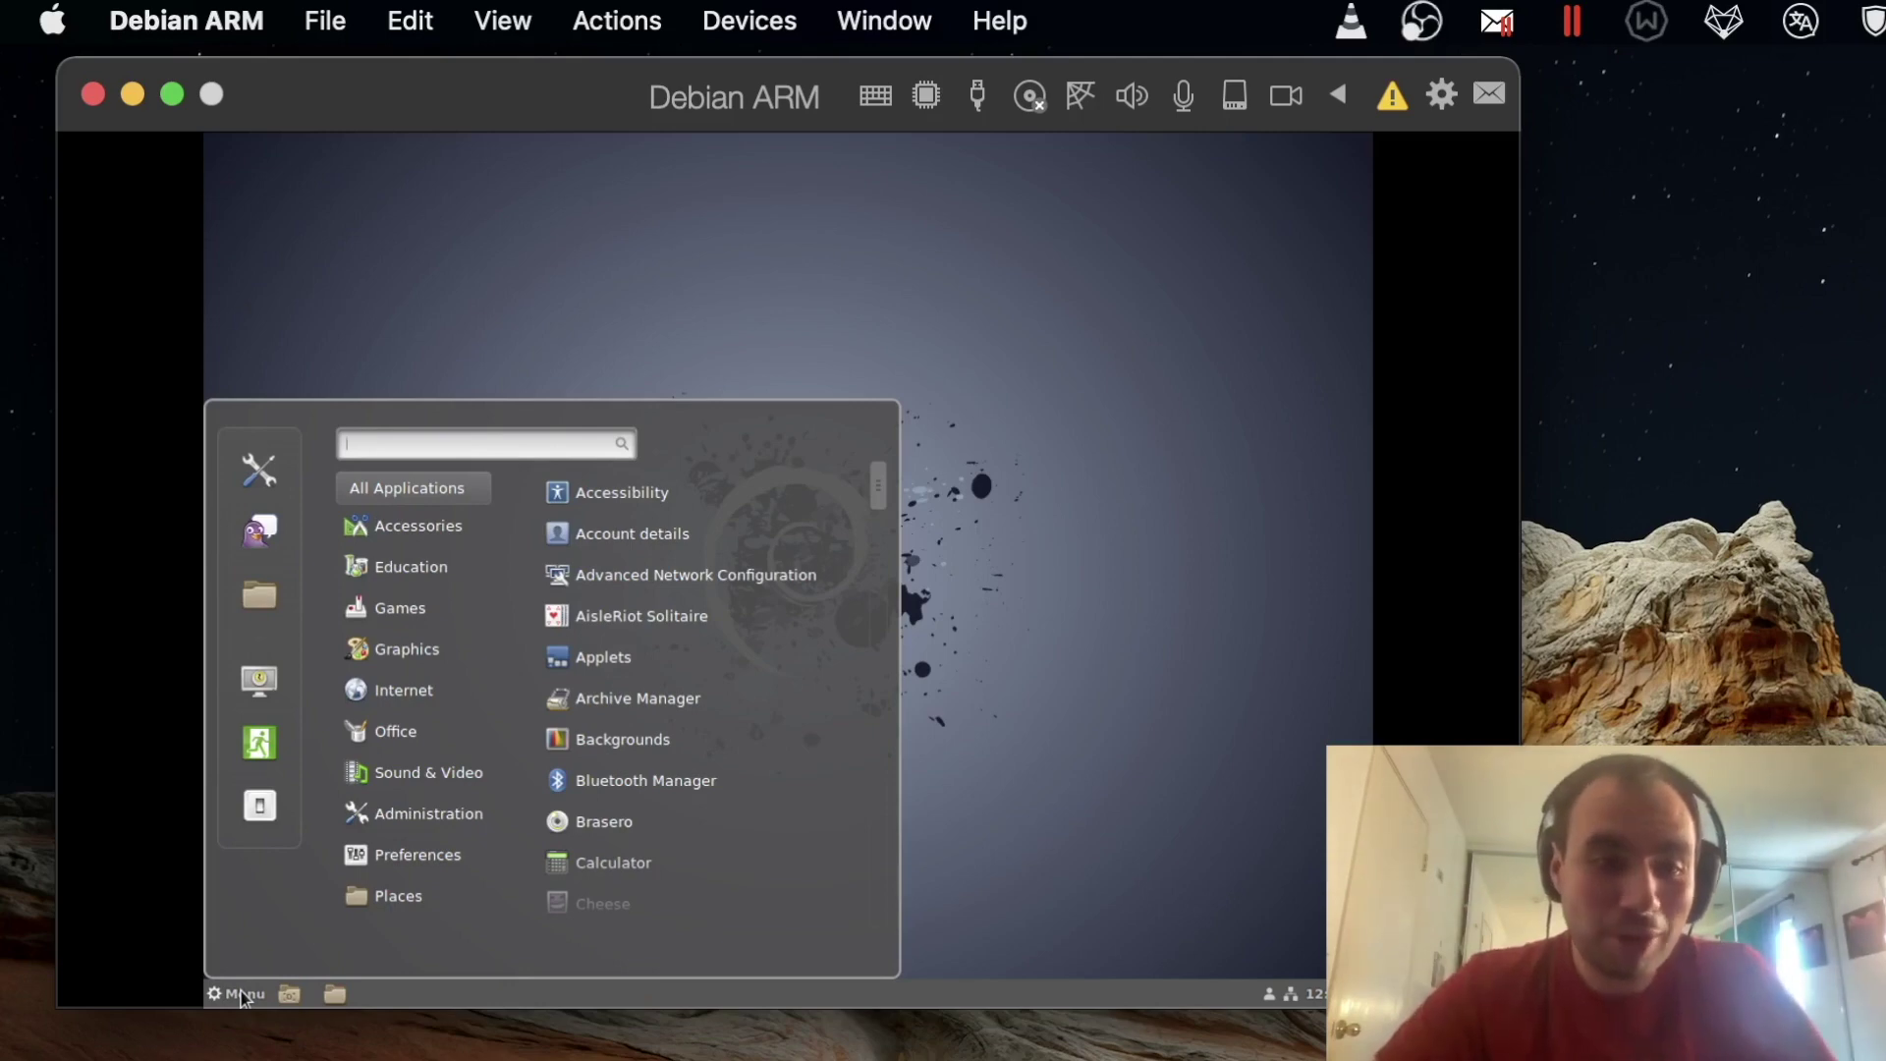
- Shut down the Debian system from the menu's power icon and confirm Shut Down
left_click(257, 807)
left_click(1057, 628)
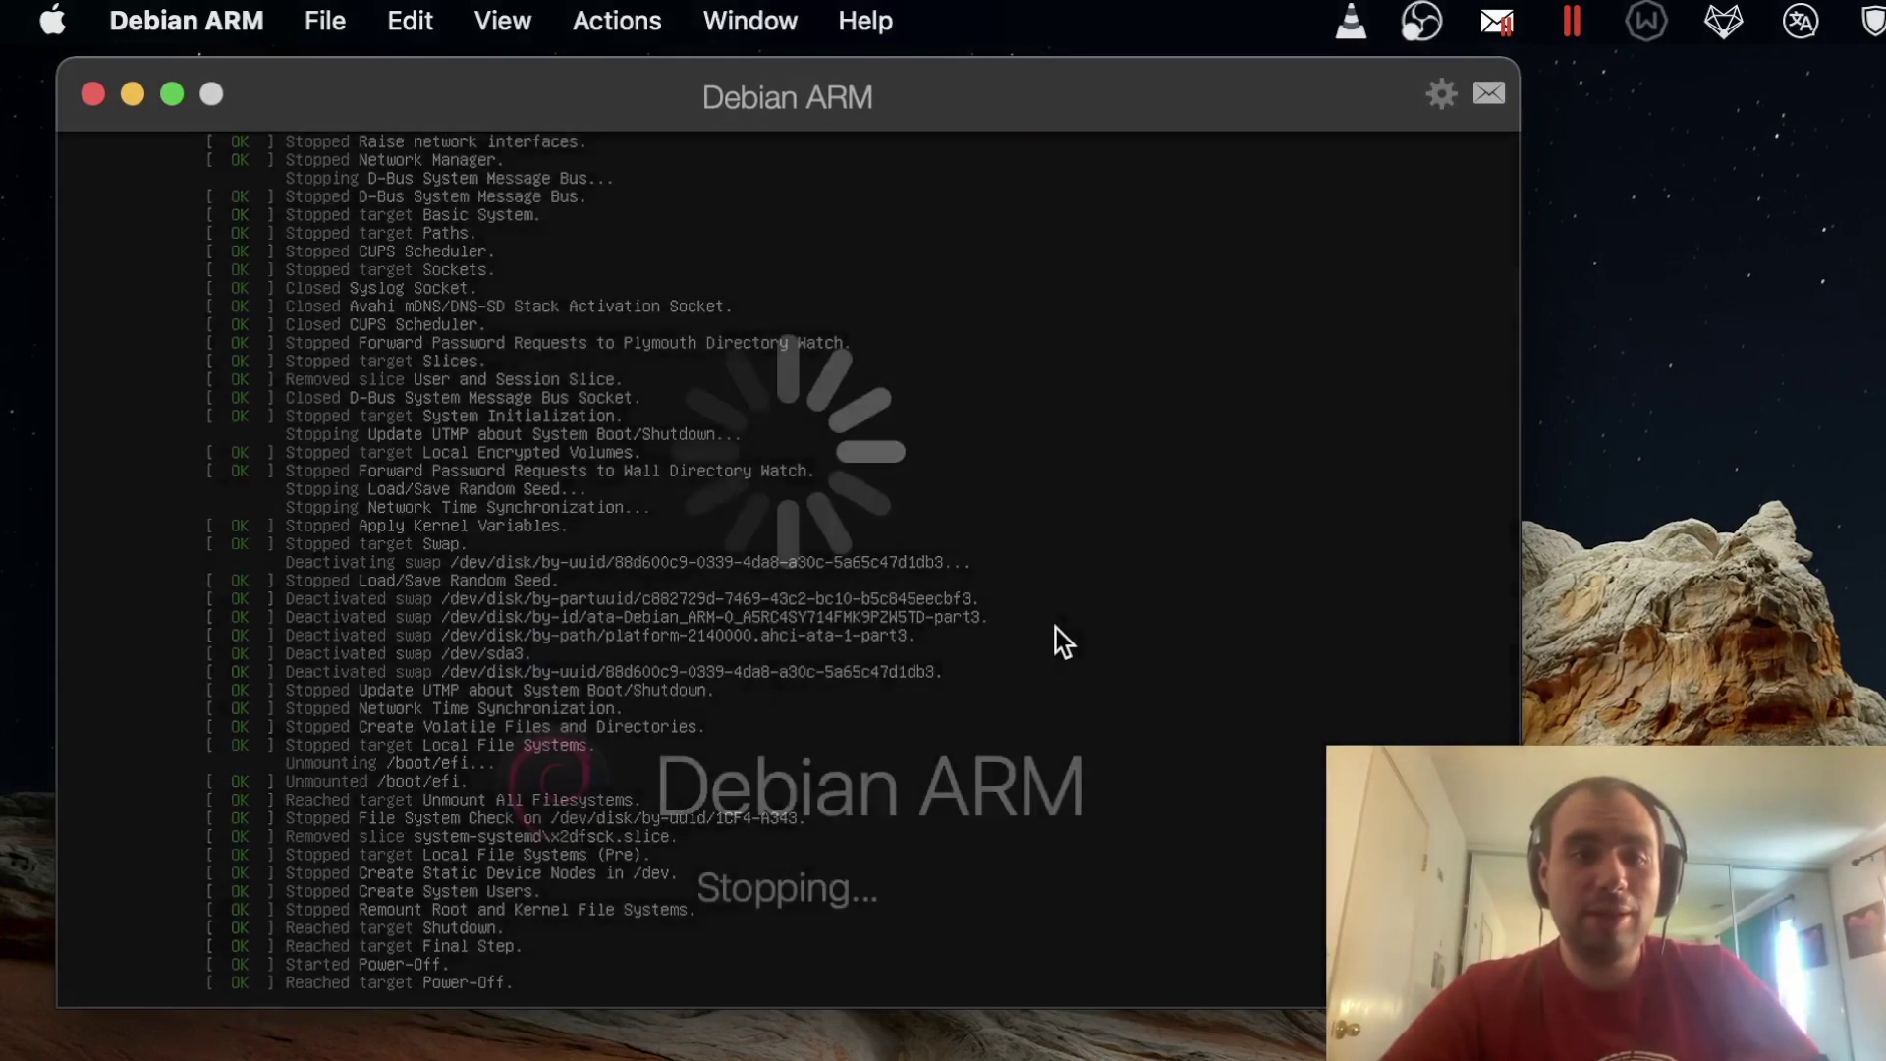